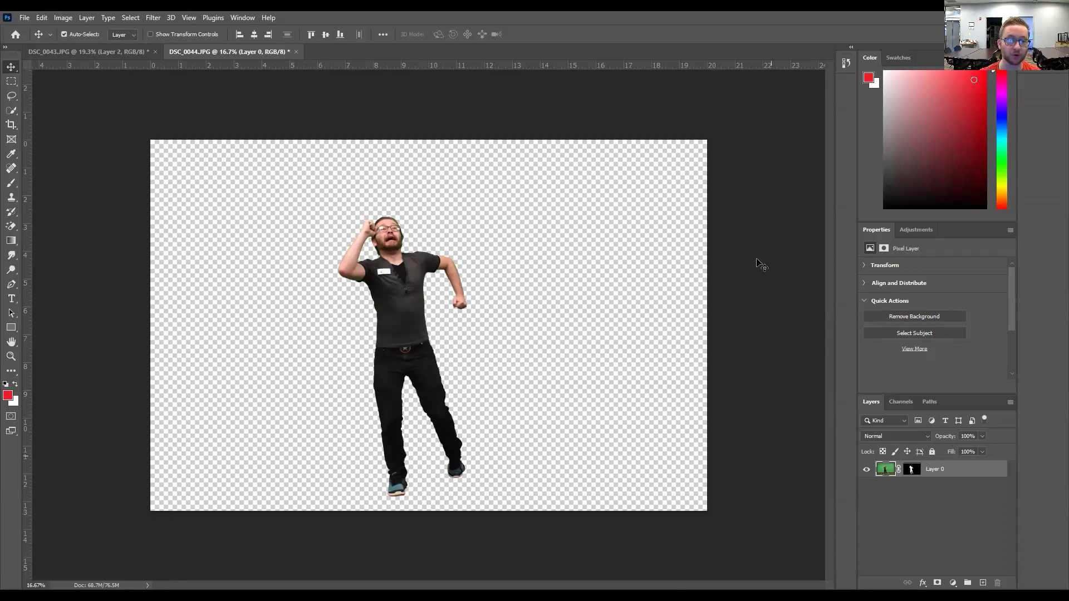
pyautogui.click(63, 50)
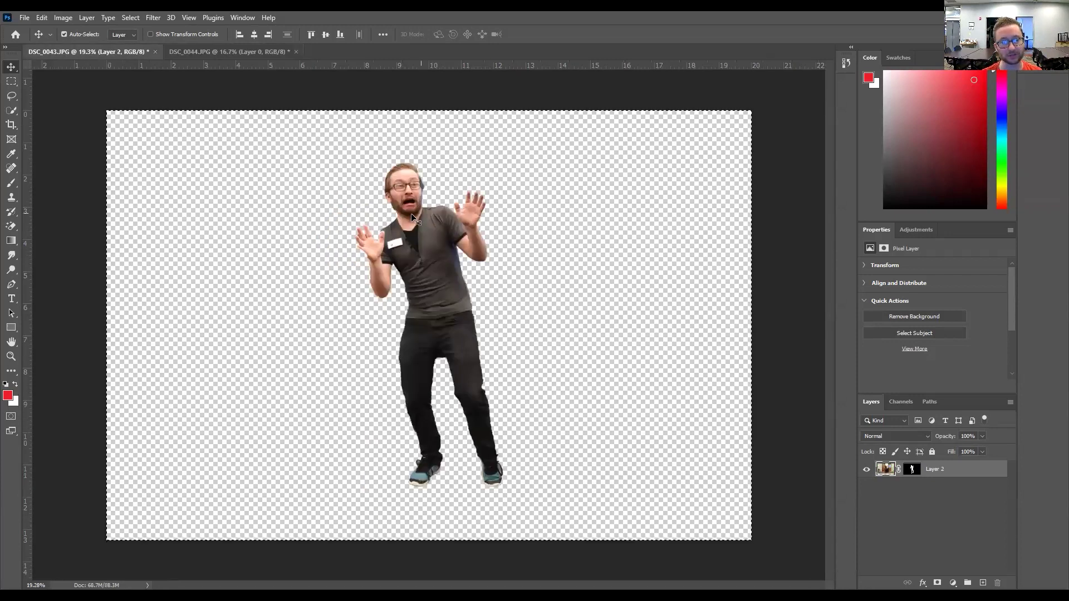
pyautogui.click(200, 51)
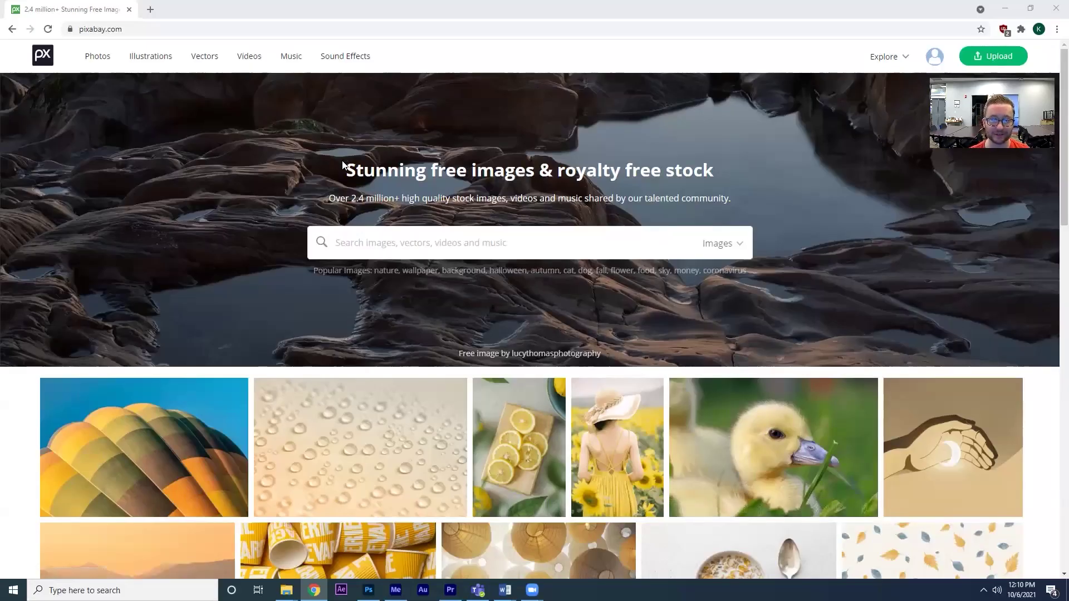
# Step: Switch to Pixabay in the browser, search the images for "scary" and open the misty pine forest road photo
pyautogui.click(427, 241)
pyautogui.write('scary')
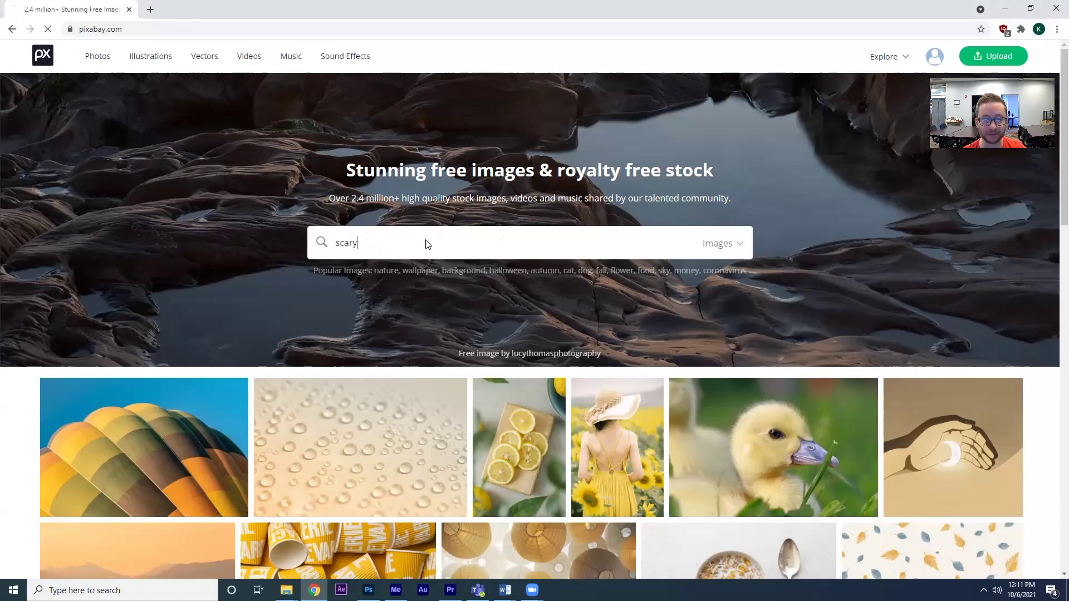
pyautogui.press('Return')
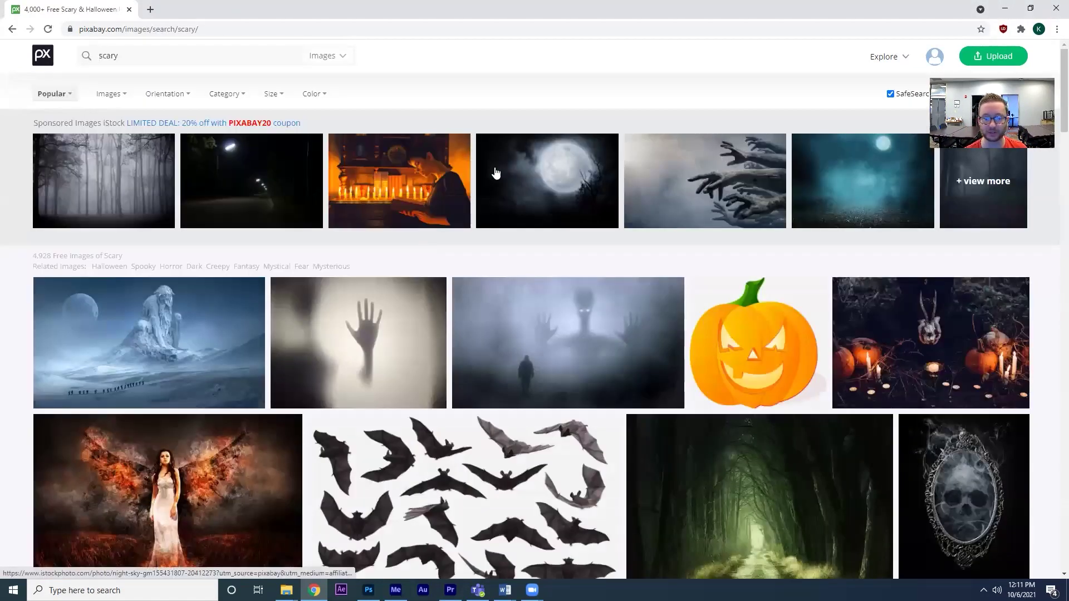
pyautogui.scroll(-2, 345, 233)
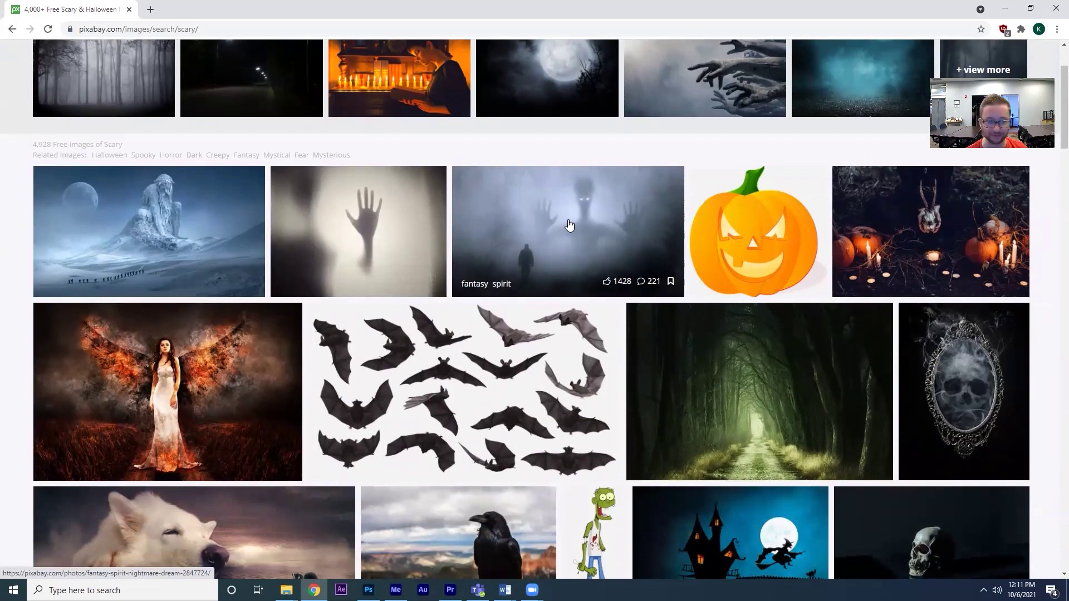
pyautogui.scroll(-1, 569, 224)
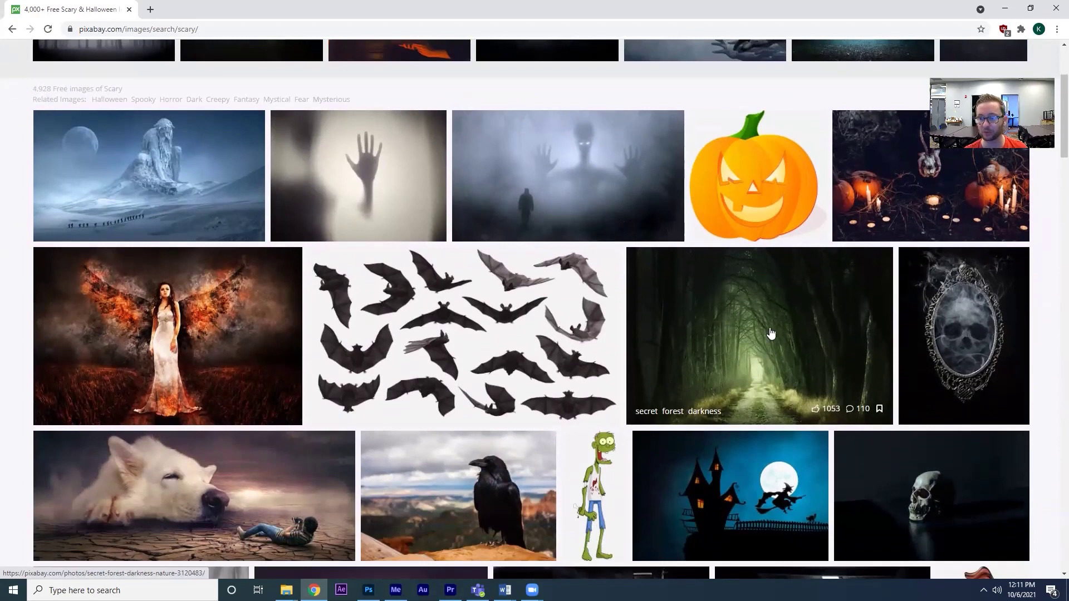
pyautogui.scroll(-5, 762, 342)
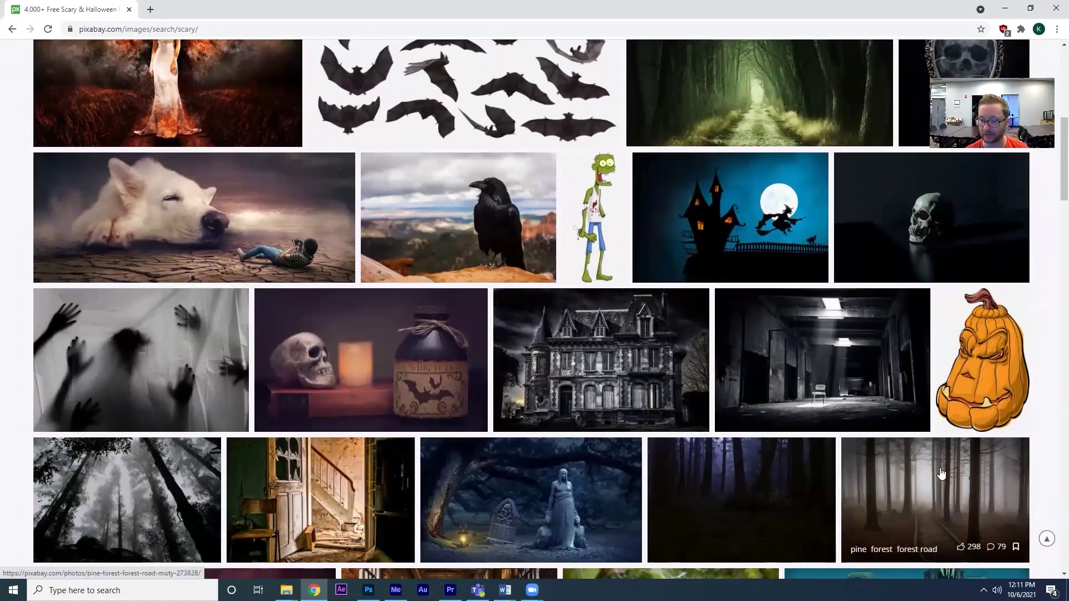
pyautogui.click(940, 494)
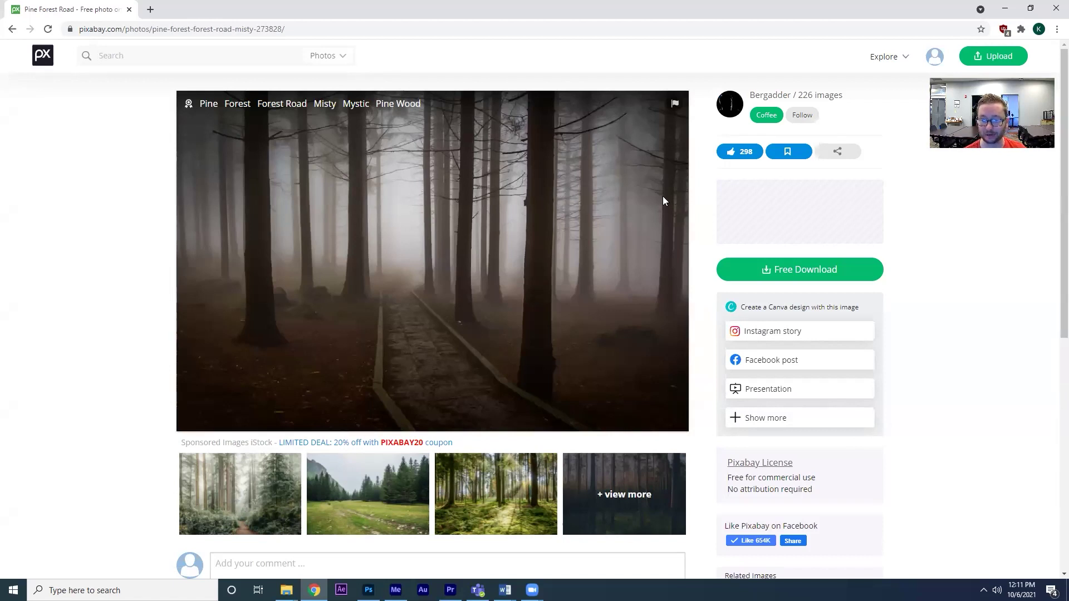
pyautogui.scroll(-1, 668, 195)
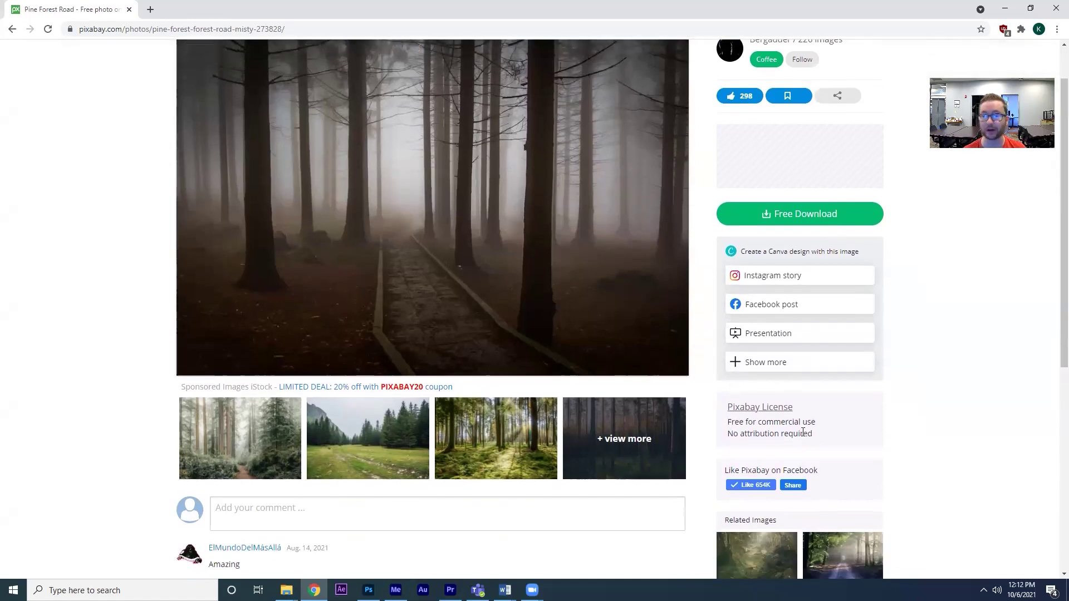
pyautogui.scroll(1, 746, 393)
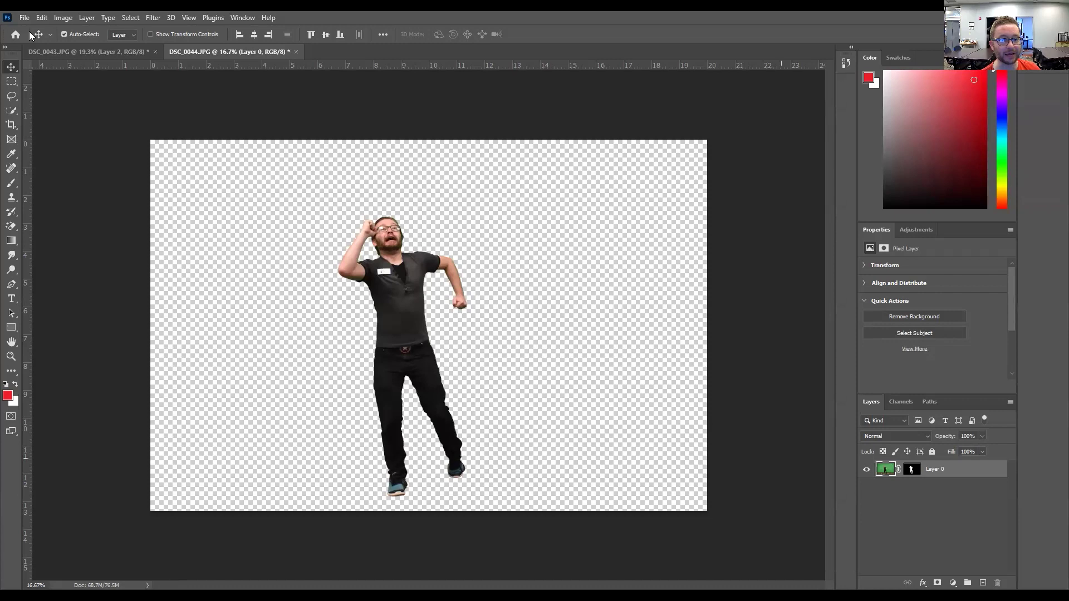
# Step: Switch to Photoshop and open animals-4376544, animals-4376546, bat-3369882 and pine-273828 from the spooky graphics folder
pyautogui.hotkey('ctrl', 'o')
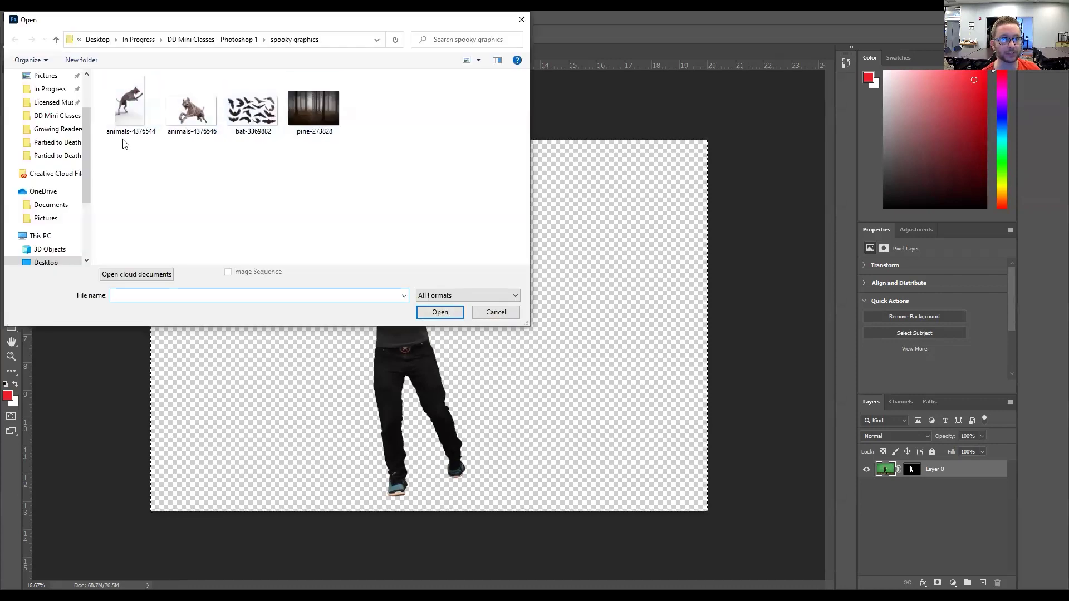
pyautogui.moveTo(123, 139); pyautogui.dragTo(318, 123)
pyautogui.click(440, 312)
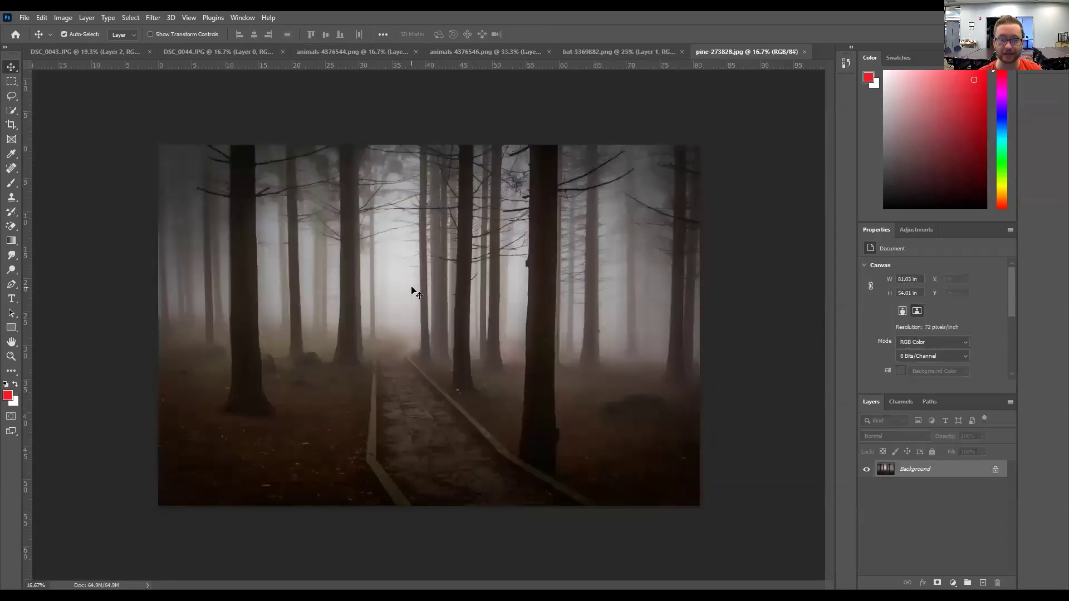
# Step: Look through the open bat, dog and cut-out man images, ending on the pine-273828.jpg forest background
pyautogui.click(582, 57)
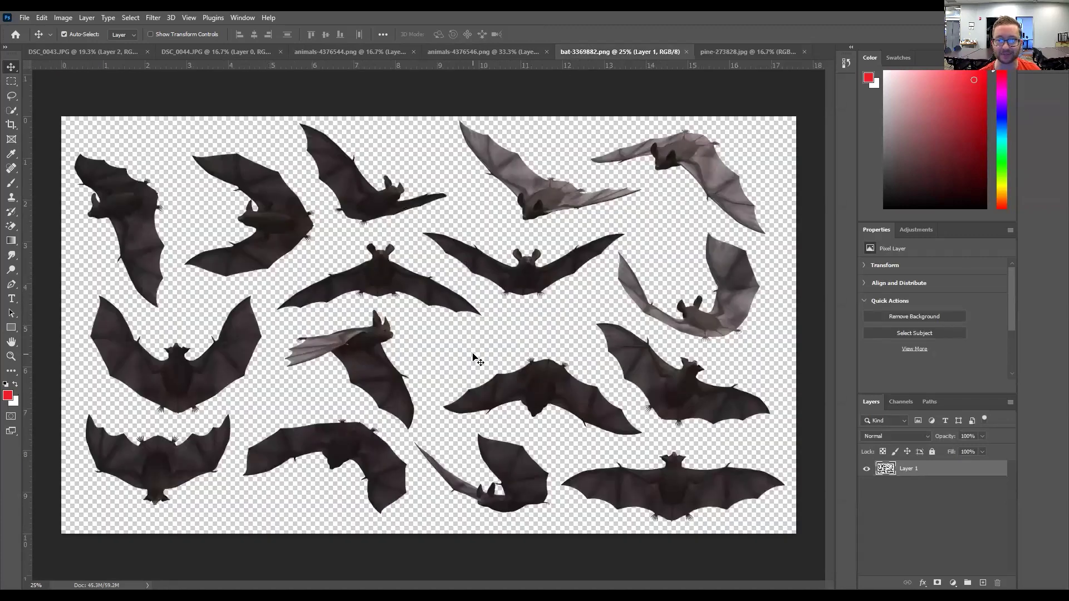
pyautogui.click(483, 56)
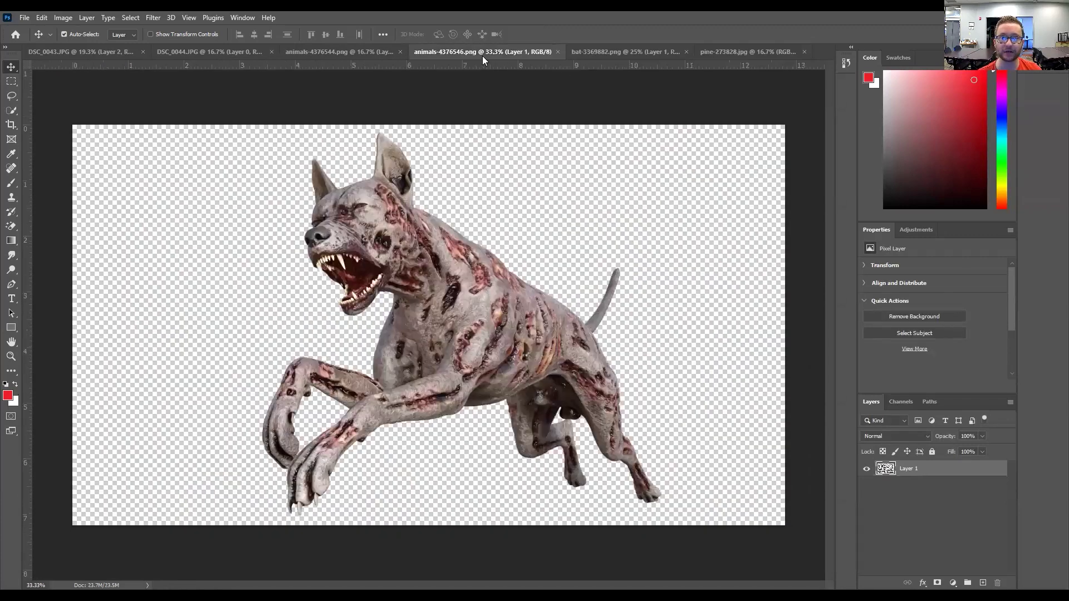
pyautogui.click(350, 54)
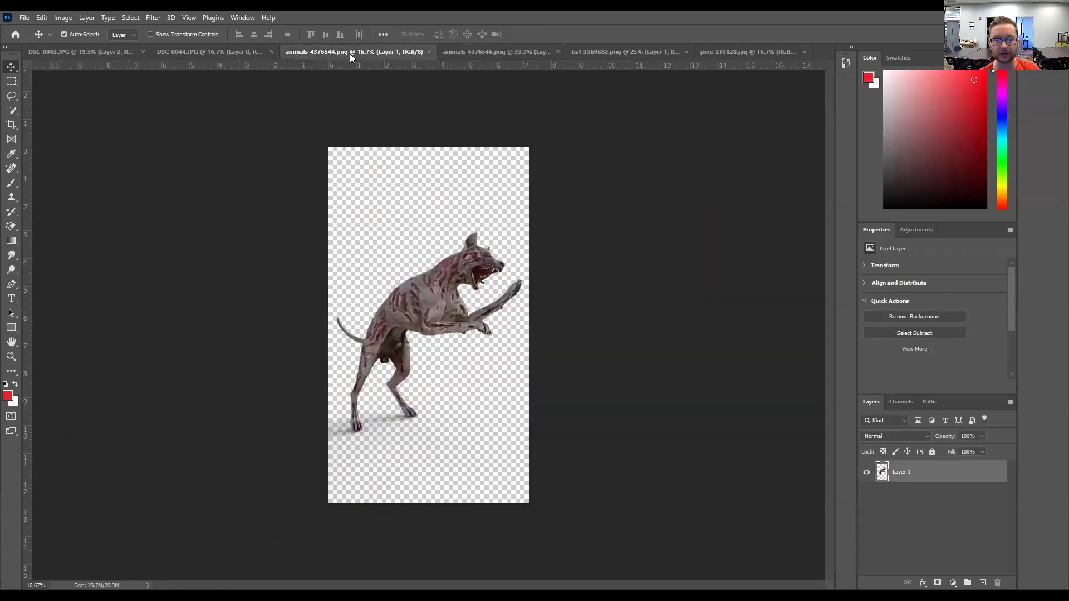
pyautogui.click(164, 54)
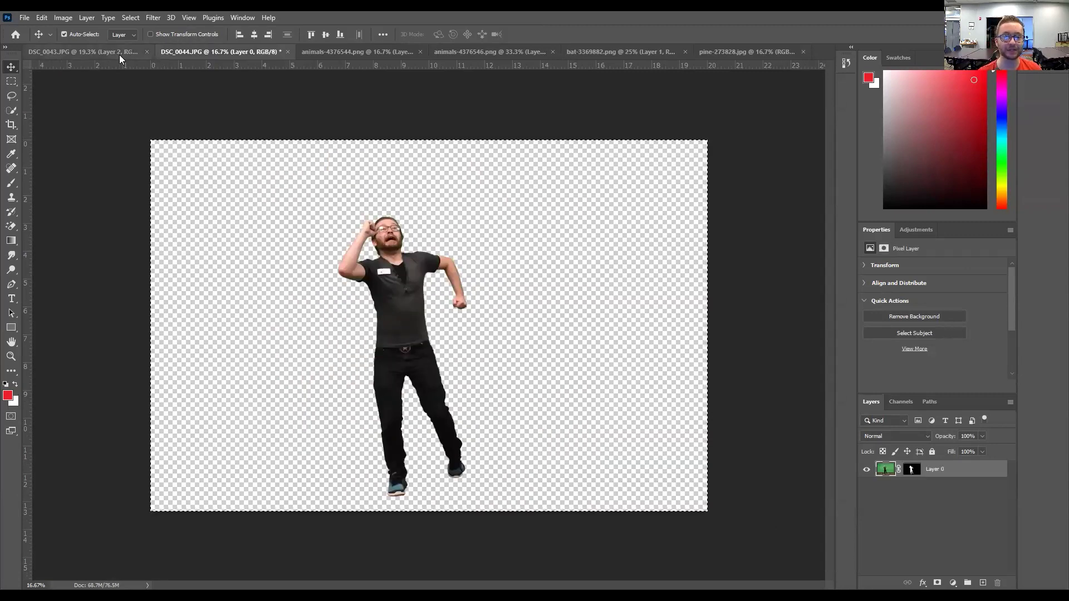
pyautogui.click(119, 54)
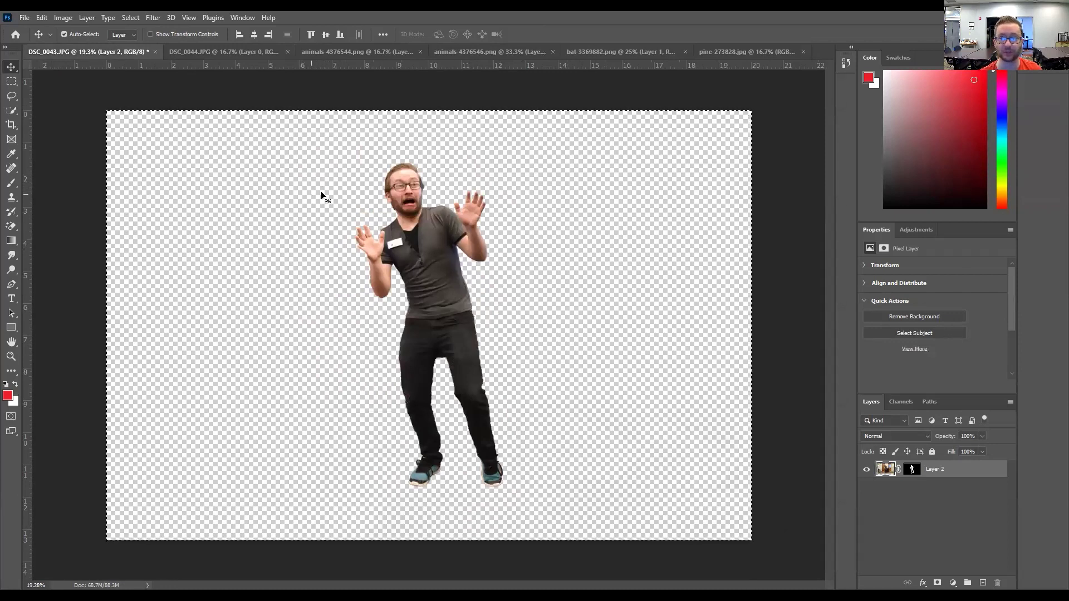
pyautogui.click(739, 51)
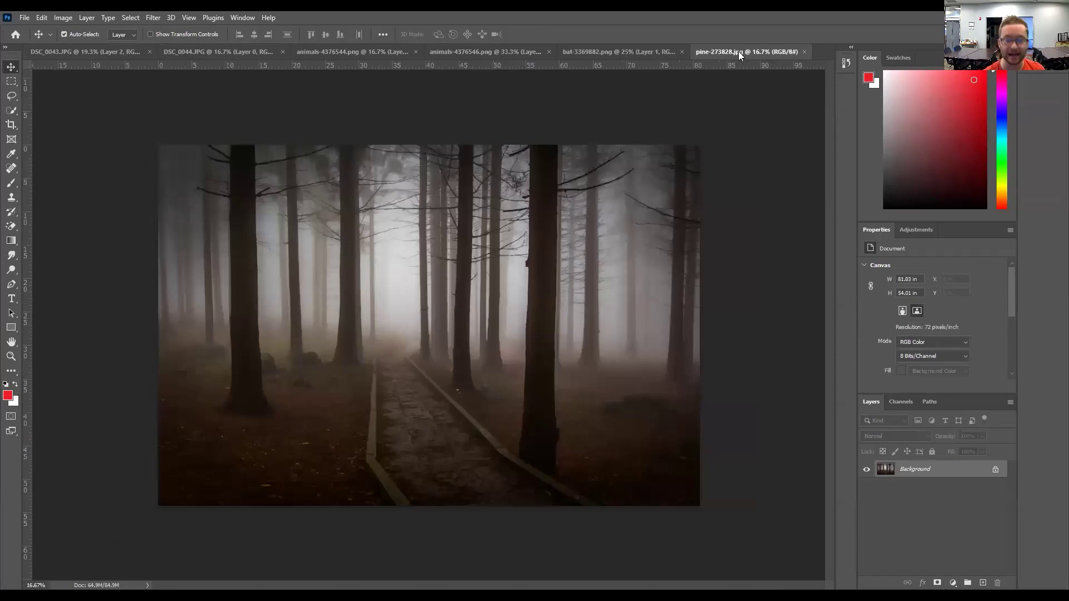
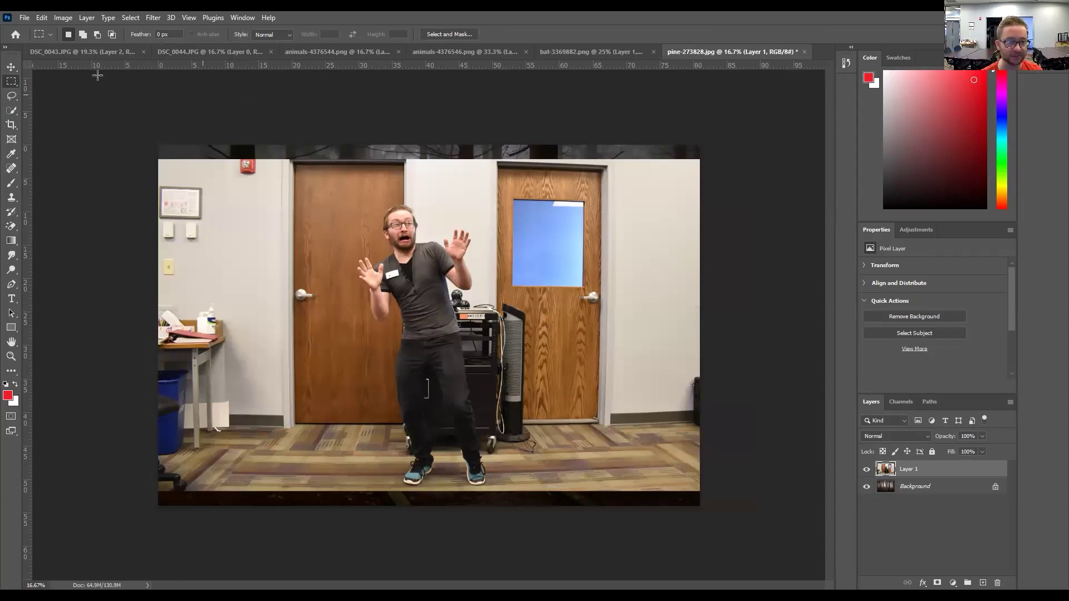
# Step: Apply the layer mask of Layer 2 in DSC_0043.JPG permanently to the man with raised hands
pyautogui.click(33, 51)
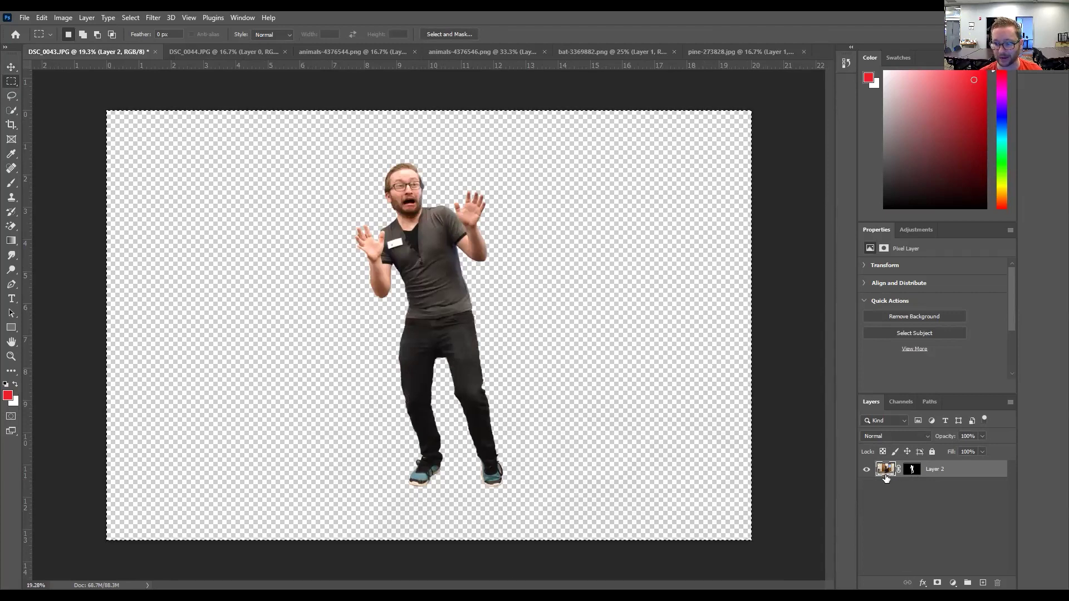
pyautogui.click(704, 48)
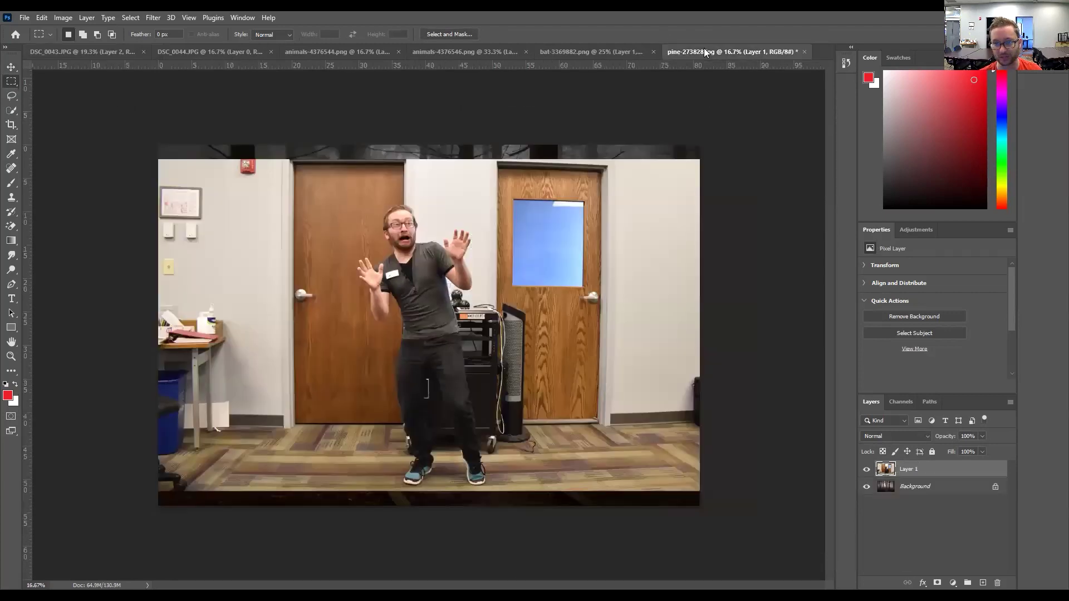
pyautogui.click(92, 51)
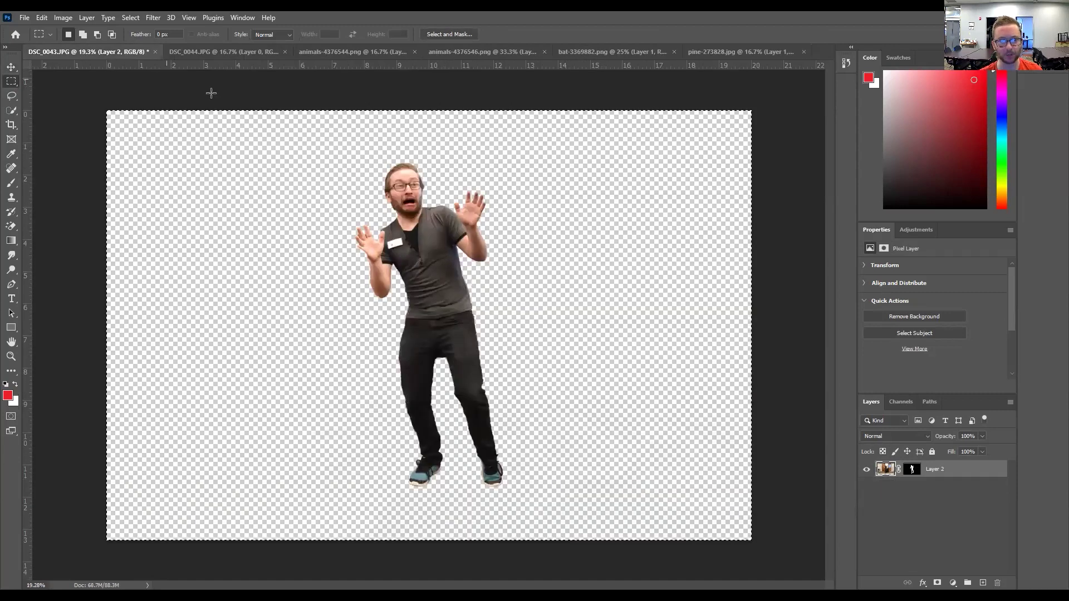
pyautogui.click(915, 472)
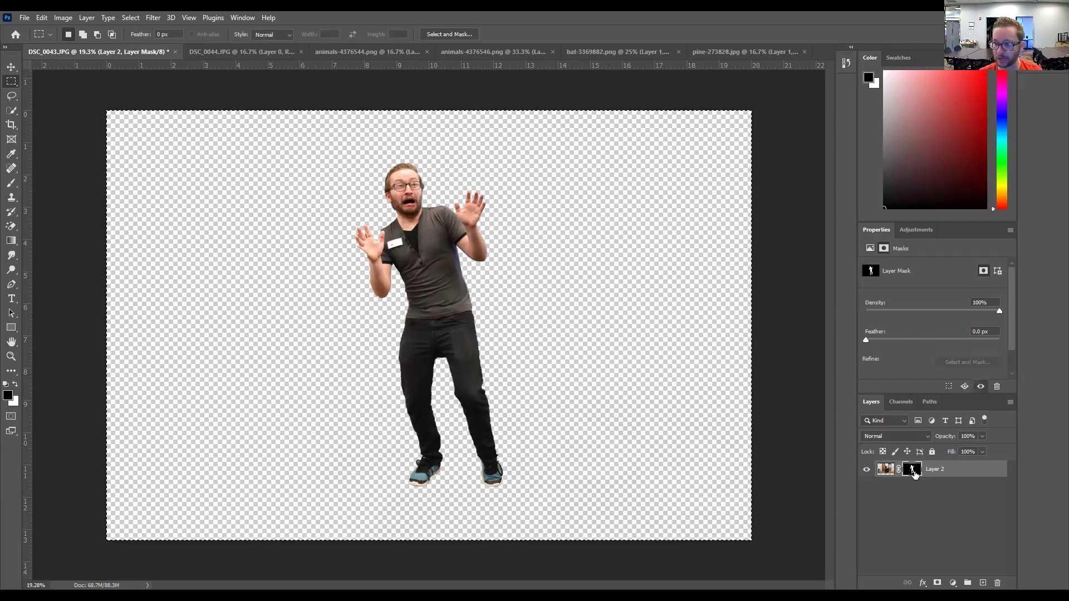
pyautogui.rightClick(913, 472)
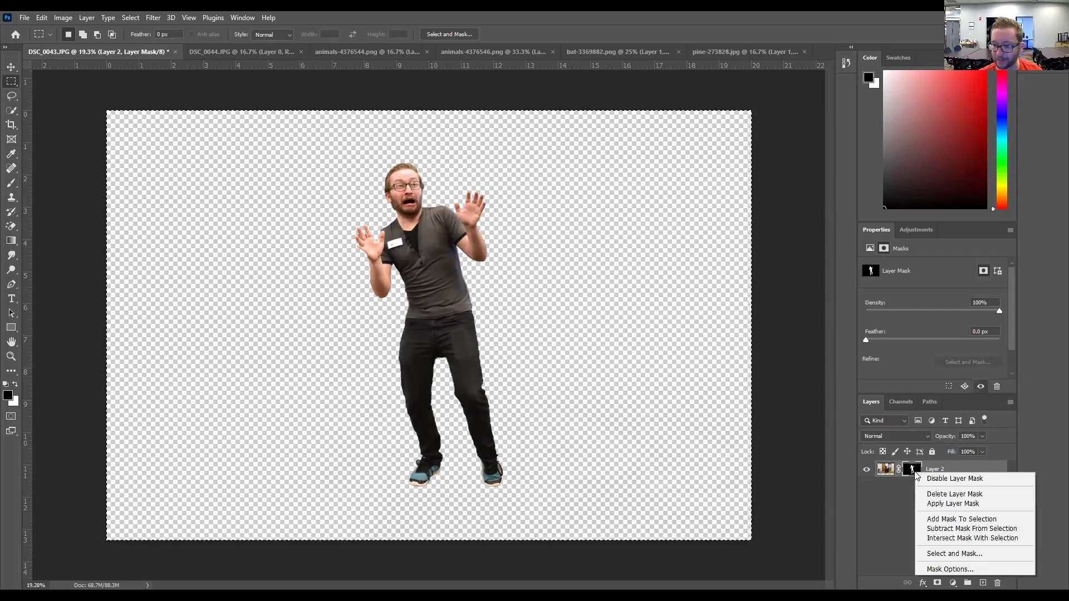
pyautogui.click(951, 504)
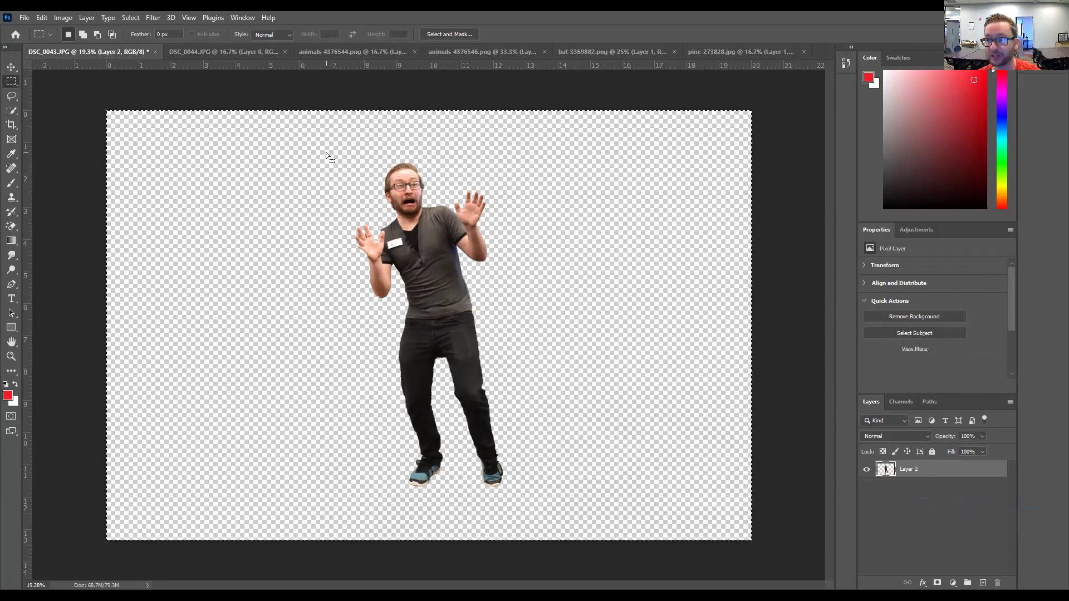
# Step: Copy the cut-out man from DSC_0043.JPG into pine-273828.jpg and delete the unmasked office photo on Layer 1
pyautogui.moveTo(337, 164); pyautogui.dragTo(464, 265)
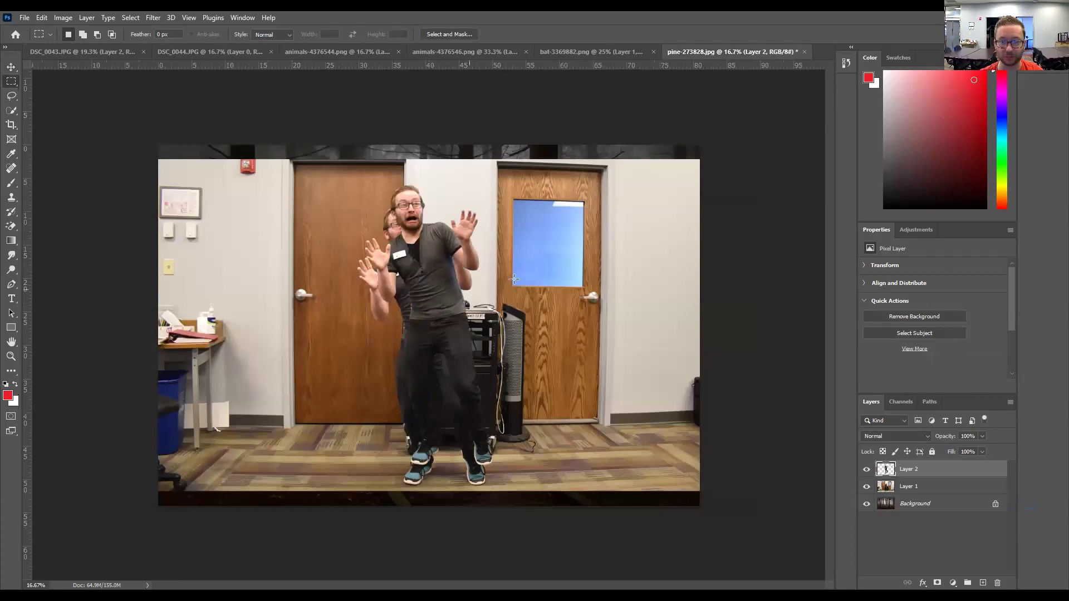
pyautogui.rightClick(913, 488)
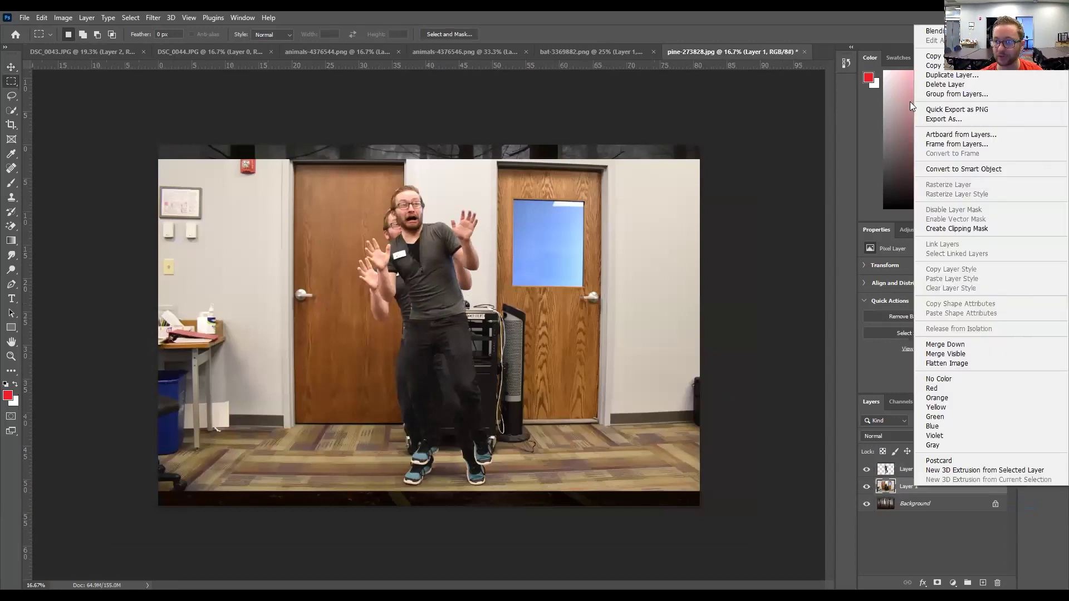
pyautogui.click(945, 84)
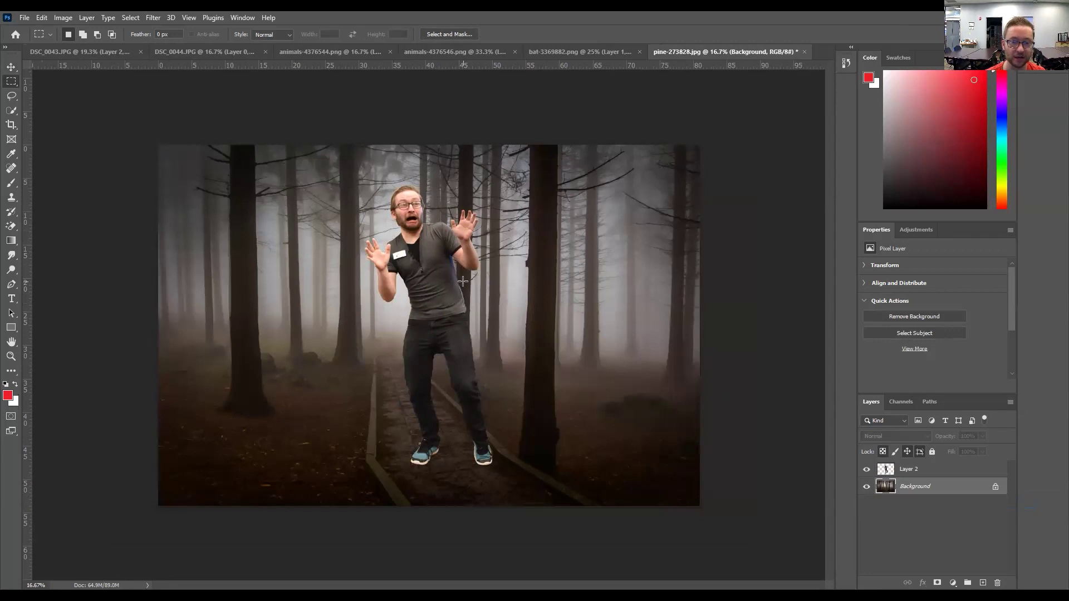
# Step: Apply Layer 0's mask in DSC_0044.JPG and paste the cut-out man into pine-273828.jpg above the forest background
pyautogui.click(197, 52)
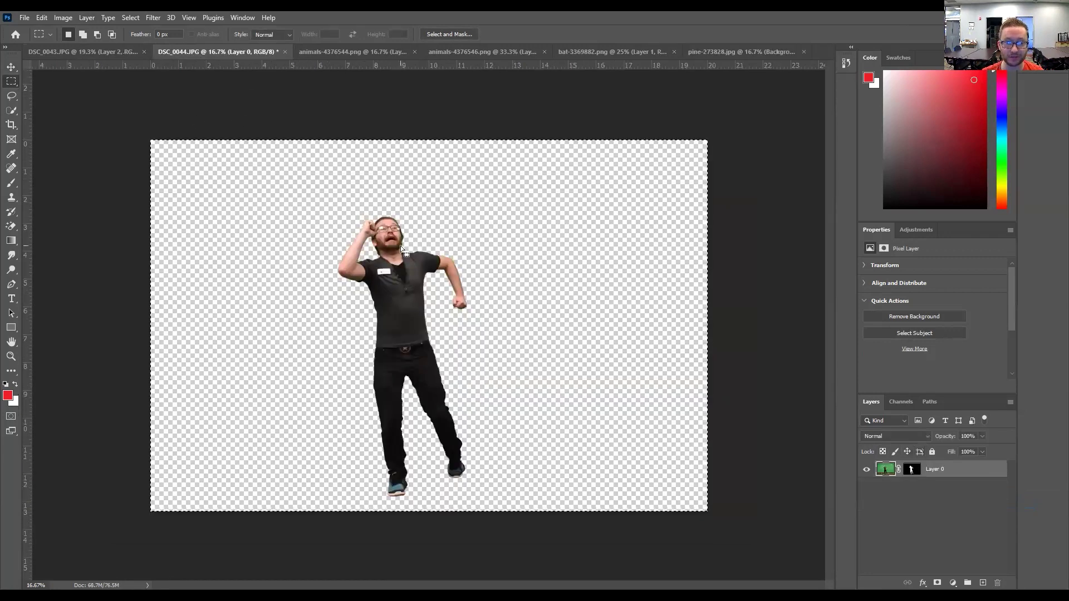
pyautogui.click(912, 469)
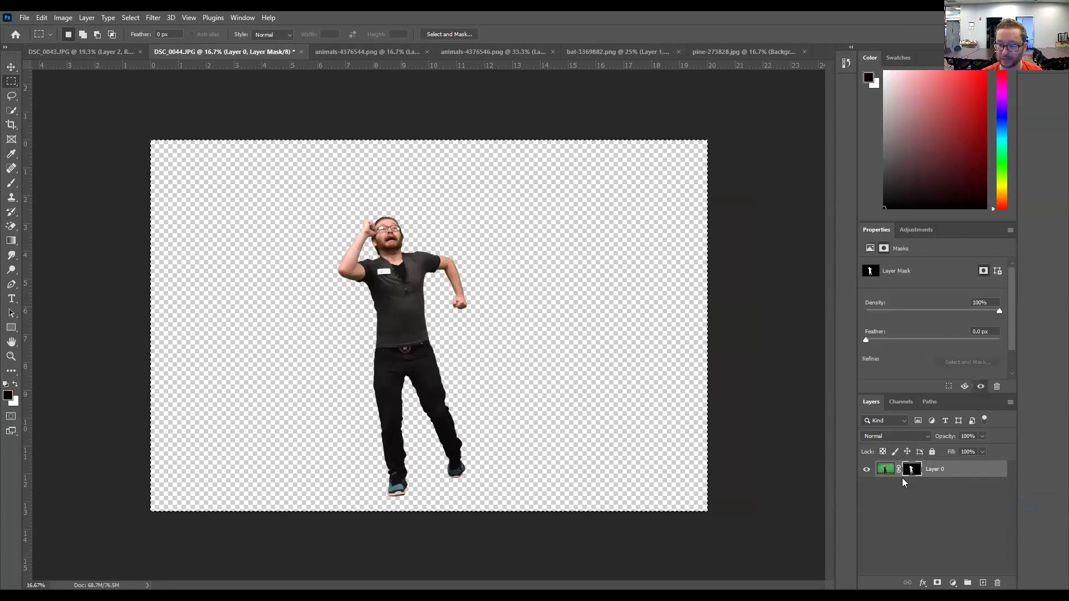
pyautogui.rightClick(912, 470)
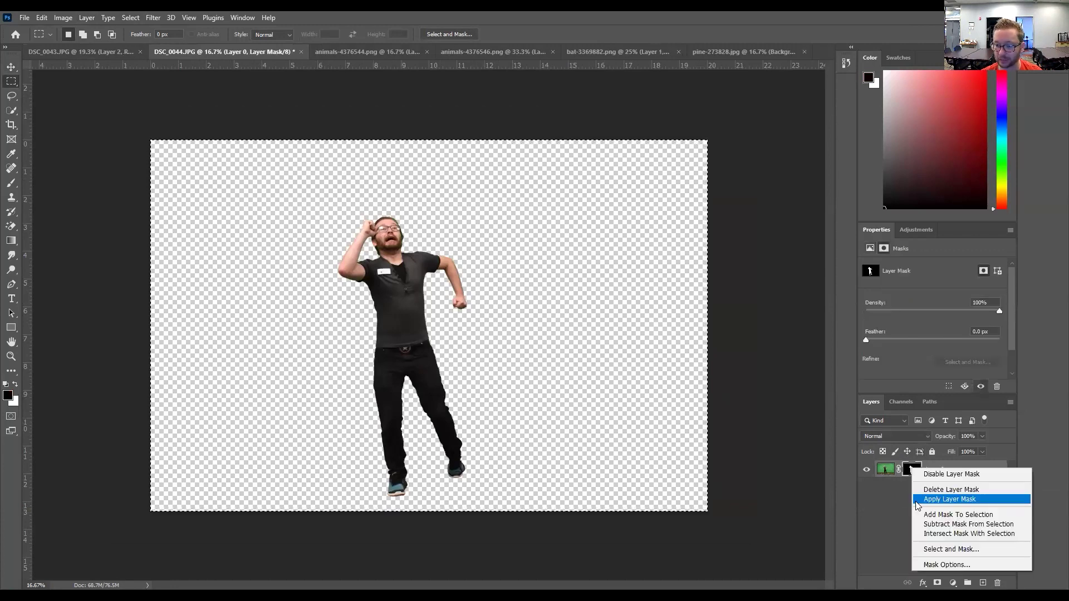
pyautogui.click(917, 500)
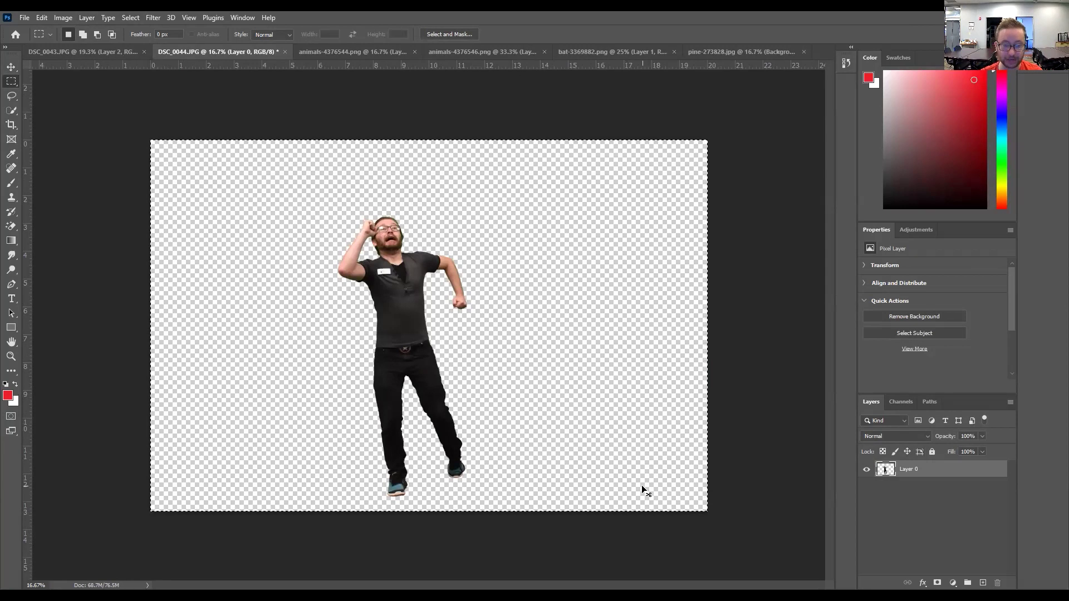
pyautogui.click(710, 50)
pyautogui.hotkey('ctrl', 'v')
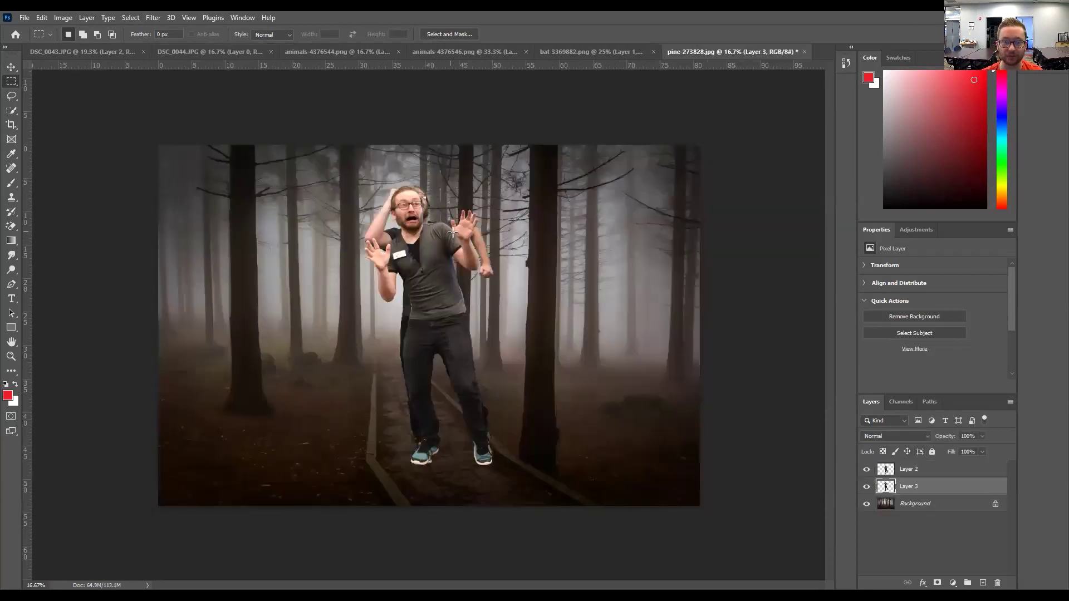
# Step: Move the man with raised hands on Layer 2 to the right of the other figure, over the large tree trunk
pyautogui.click(12, 67)
pyautogui.click(445, 248)
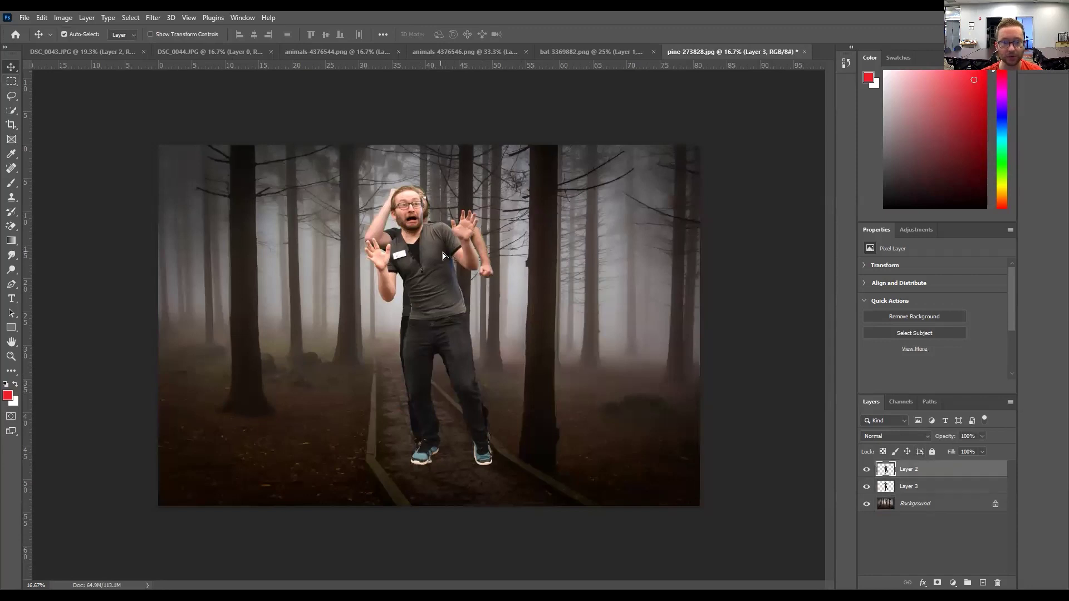
pyautogui.moveTo(418, 330); pyautogui.dragTo(556, 332)
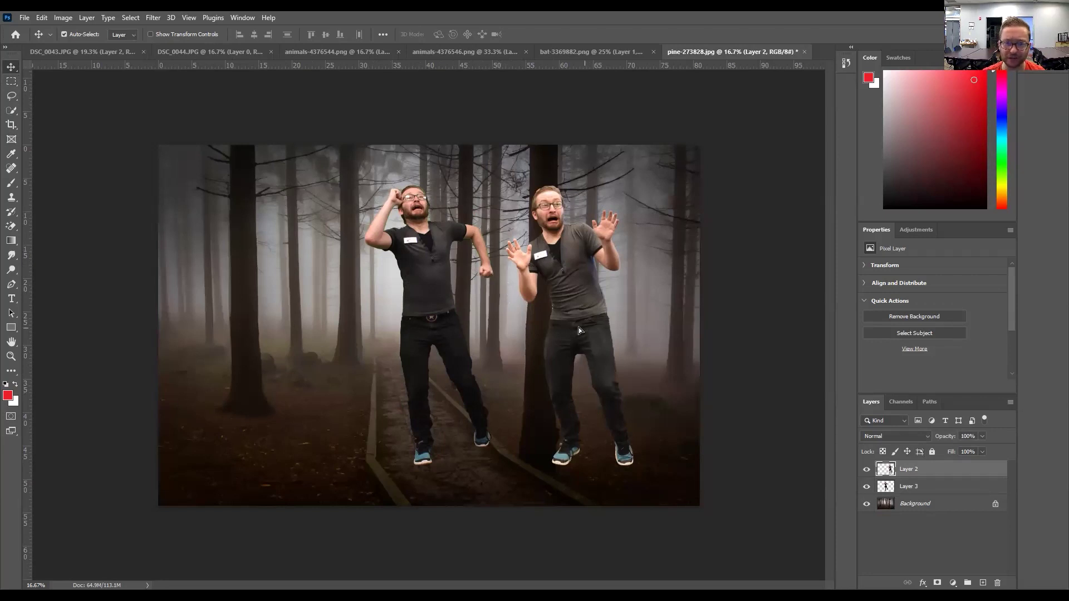
# Step: Move the man with raised hands on Layer 2 to the left of the other figure, near the large left tree trunk
pyautogui.moveTo(311, 296); pyautogui.dragTo(312, 300)
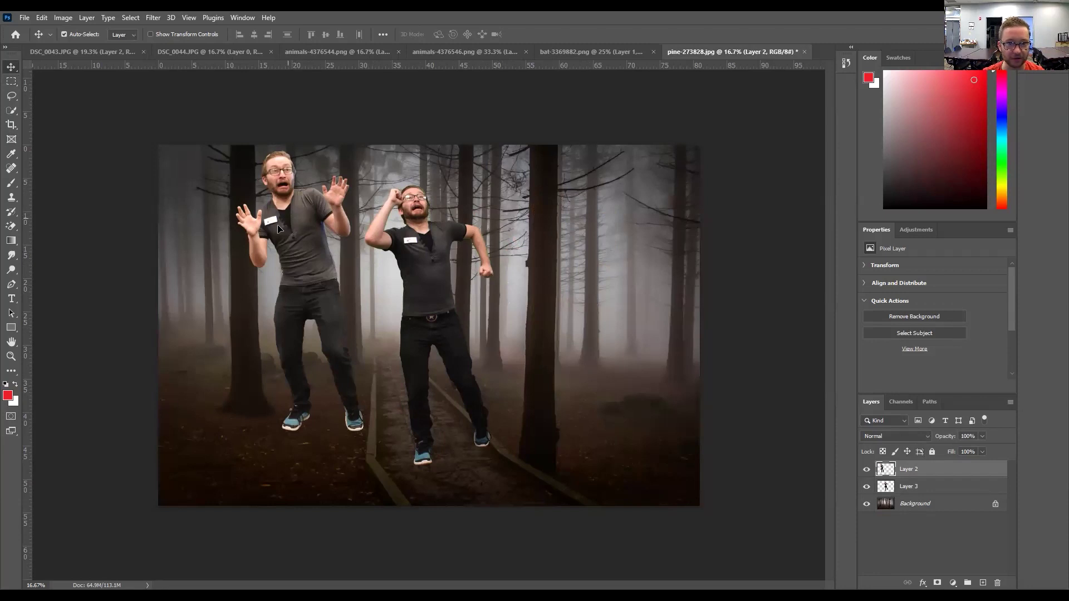
pyautogui.moveTo(289, 223); pyautogui.dragTo(278, 232)
pyautogui.press('ctrl')
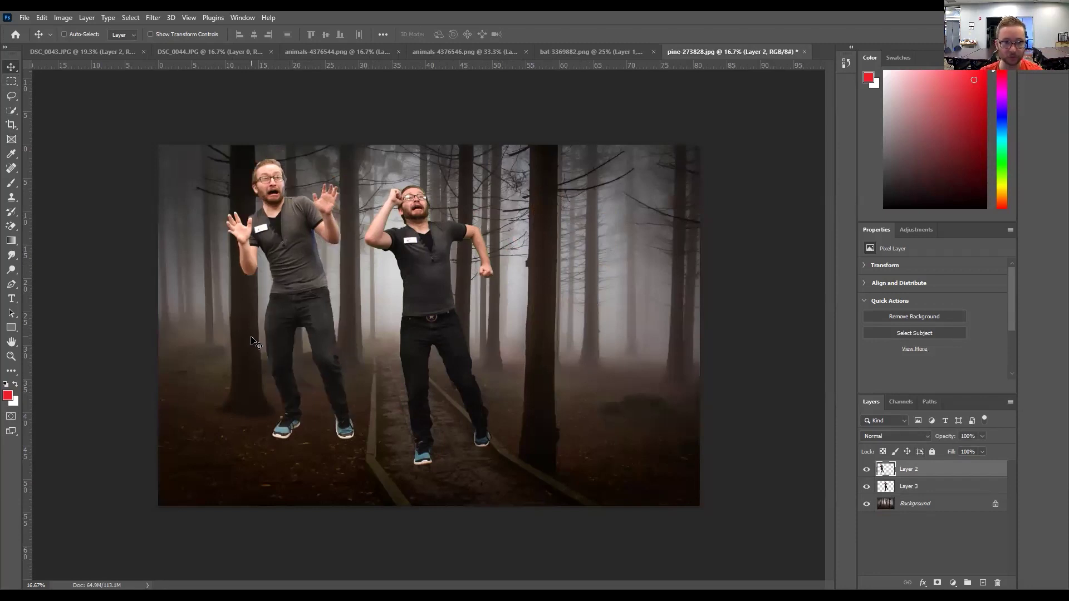
# Step: Scale the man on Layer 2 down proportionally to less than half size and place him beside the large left tree trunk
pyautogui.hotkey('ctrl', 't')
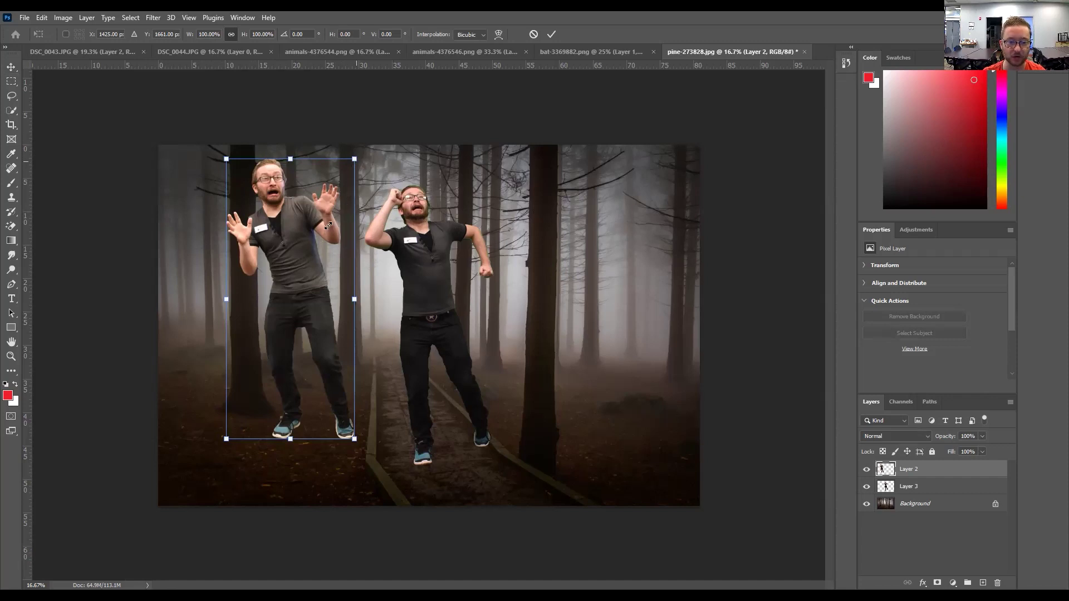
pyautogui.moveTo(355, 243); pyautogui.dragTo(359, 225)
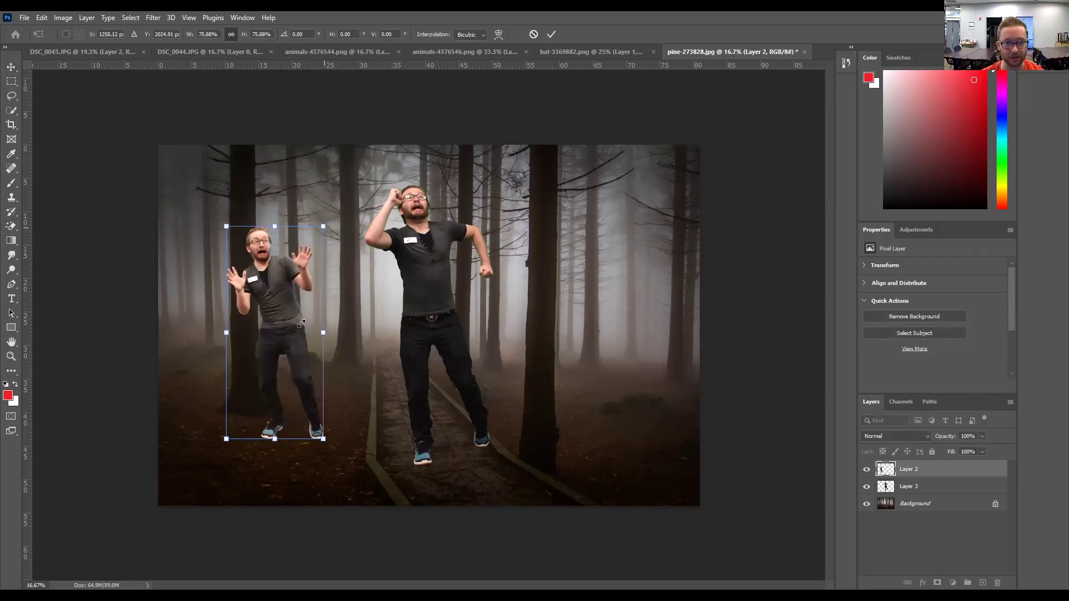
pyautogui.moveTo(349, 288); pyautogui.dragTo(445, 214)
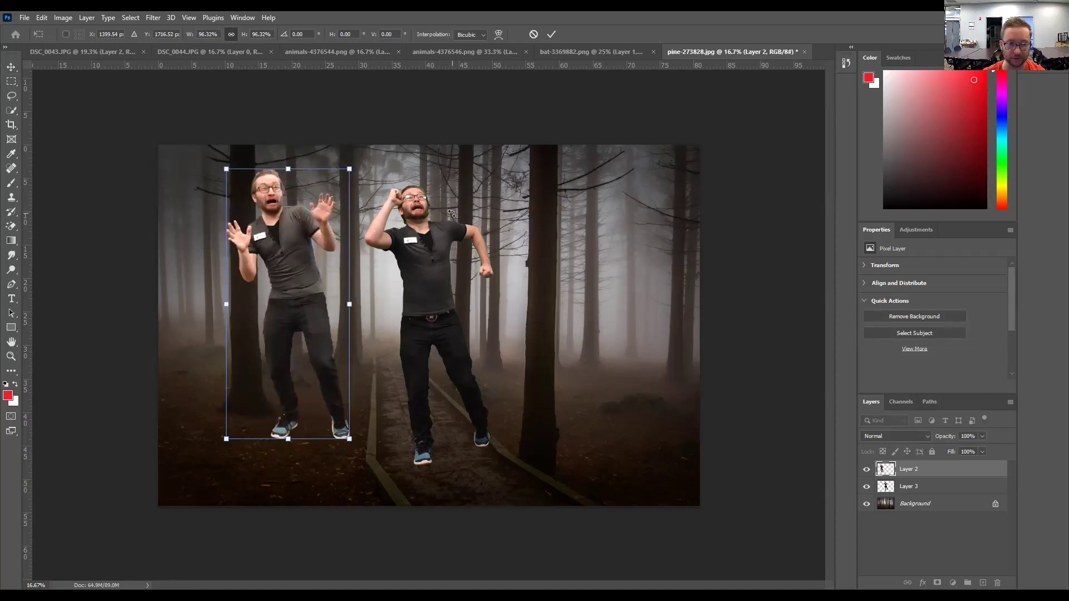
pyautogui.moveTo(349, 168); pyautogui.dragTo(293, 290)
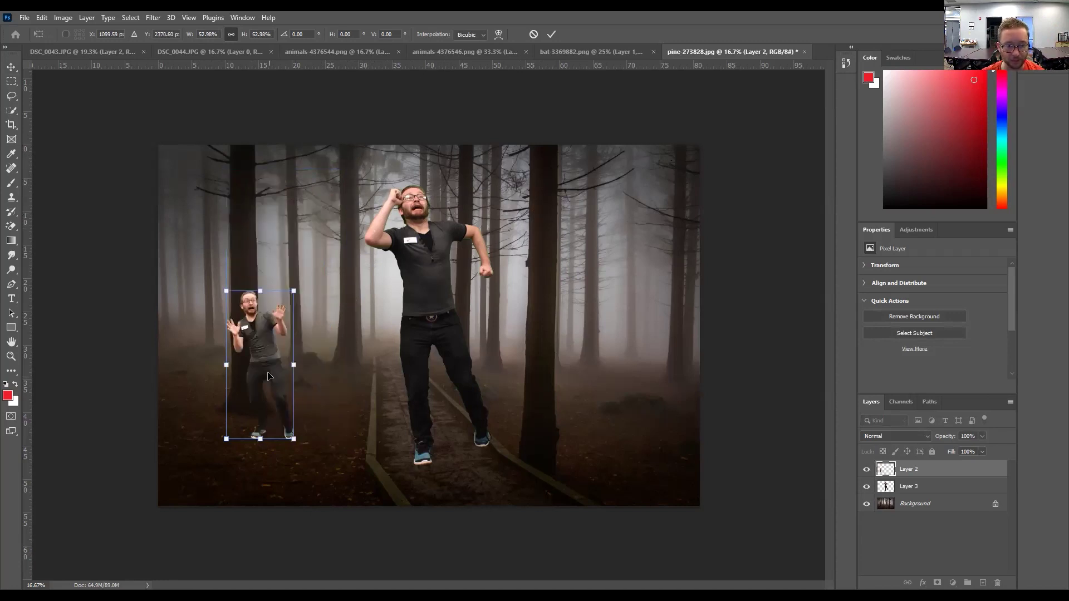
pyautogui.moveTo(279, 342); pyautogui.dragTo(289, 307)
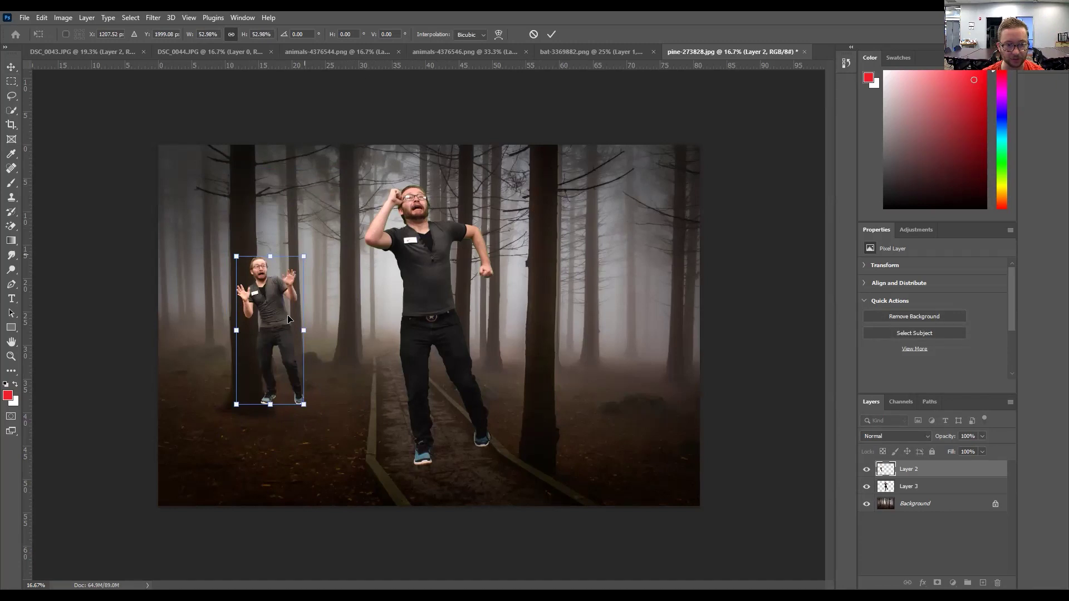
pyautogui.moveTo(237, 256); pyautogui.dragTo(245, 276)
pyautogui.click(11, 66)
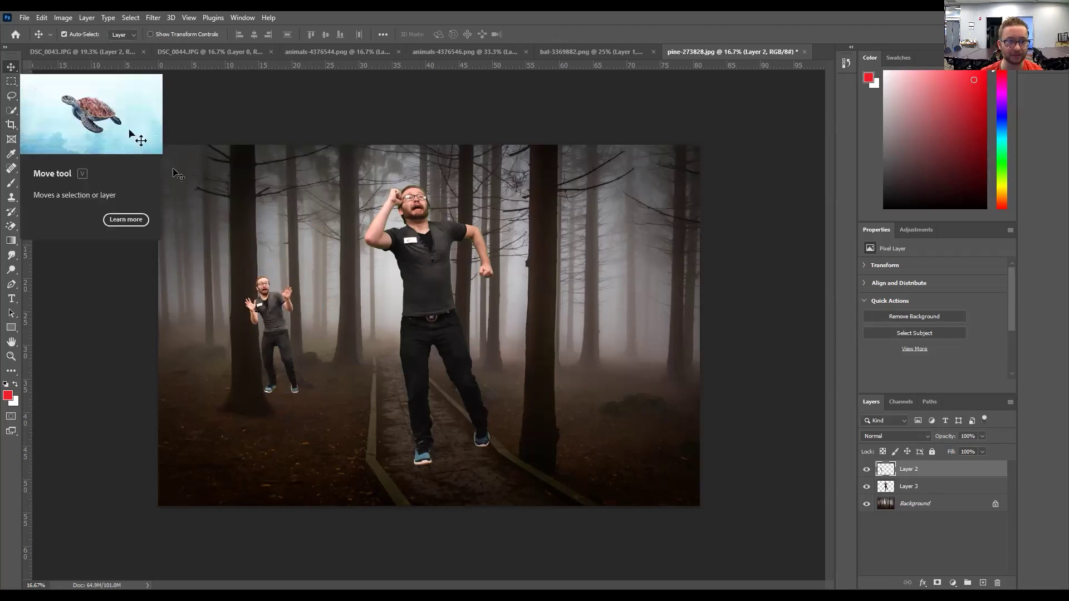
# Step: Move the man on Layer 3 to the lower right foreground, legs running off the canvas, and rotate him about 5.8° clockwise
pyautogui.click(916, 490)
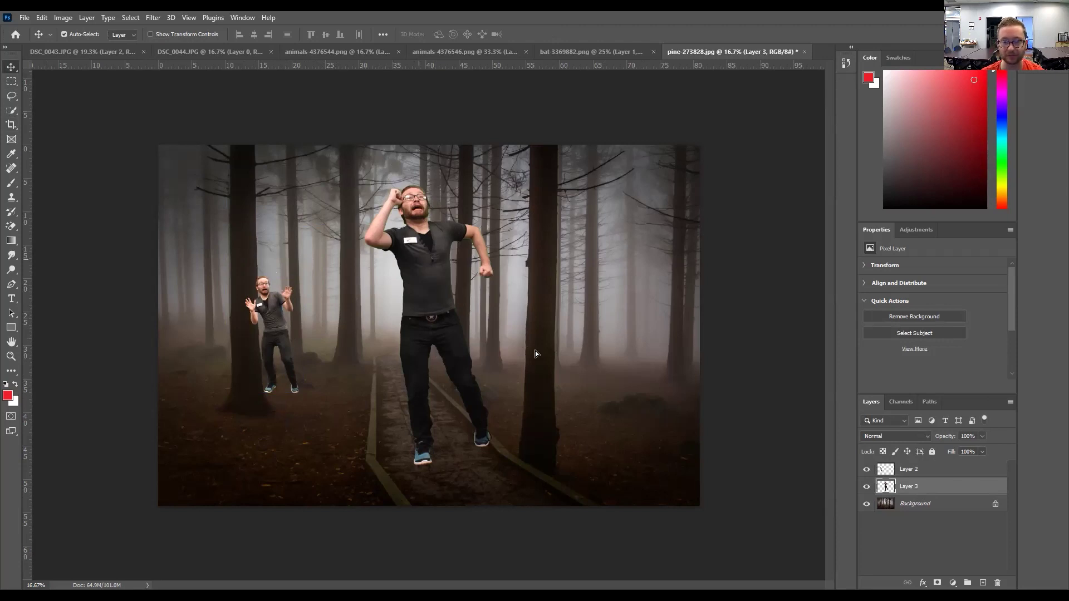
pyautogui.moveTo(418, 258); pyautogui.dragTo(498, 380)
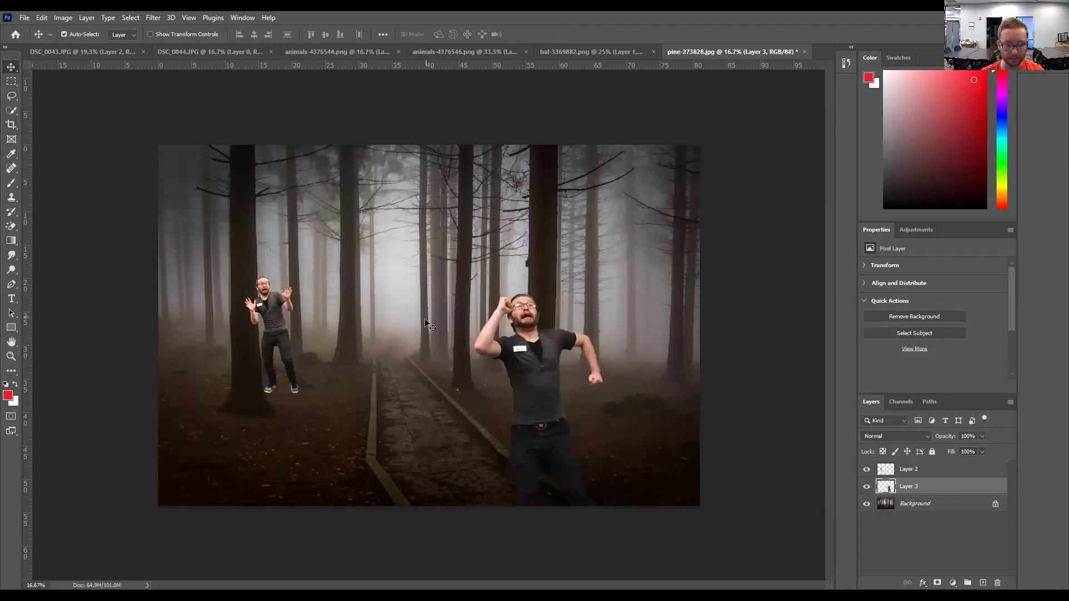
pyautogui.hotkey('ctrl', 't')
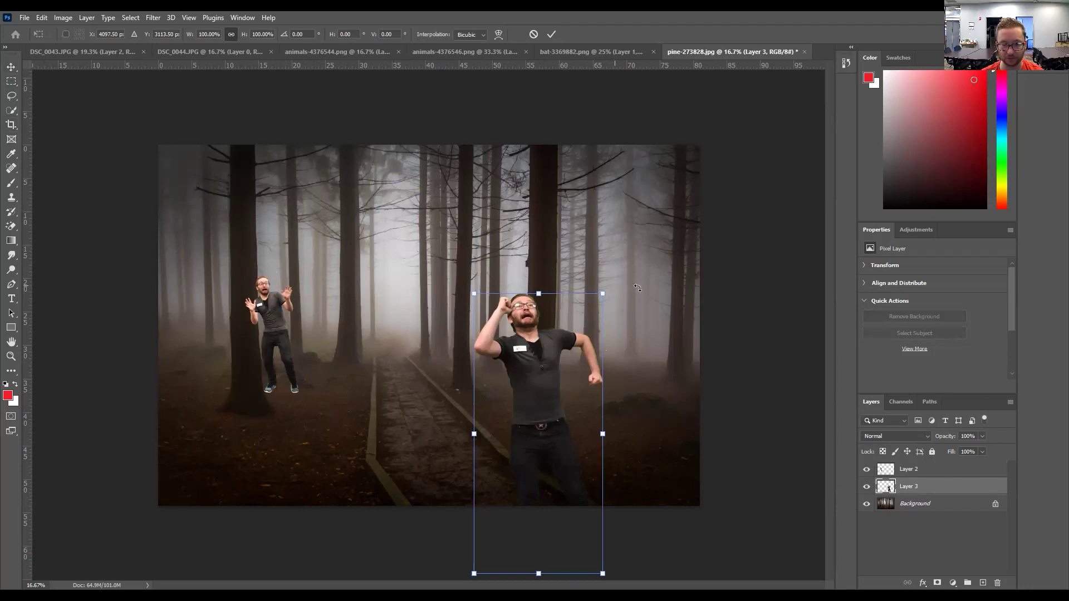
pyautogui.moveTo(639, 288); pyautogui.dragTo(630, 297)
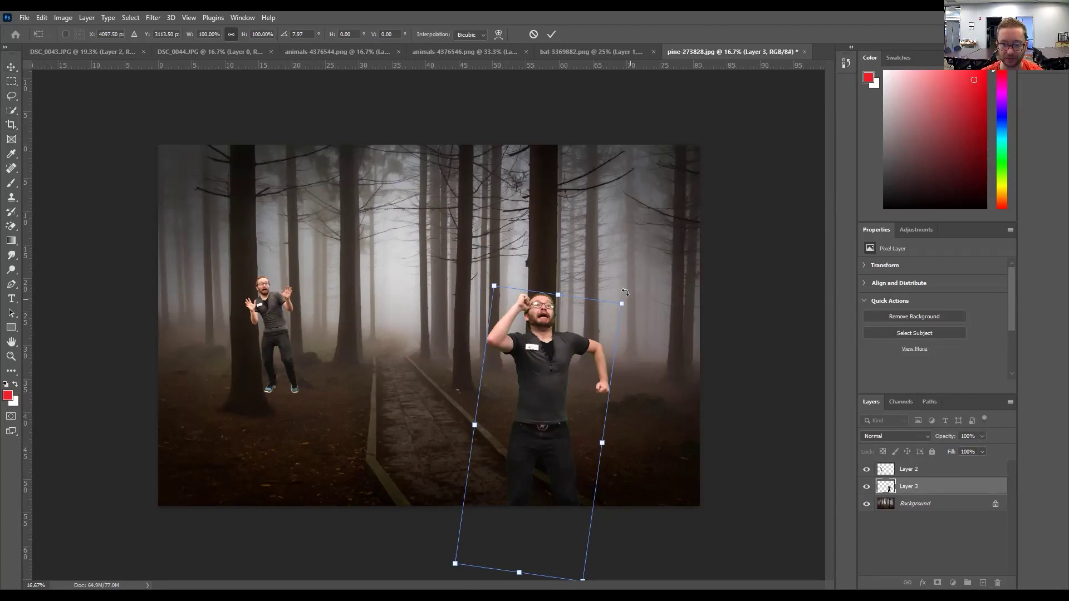
pyautogui.moveTo(627, 293); pyautogui.dragTo(627, 292)
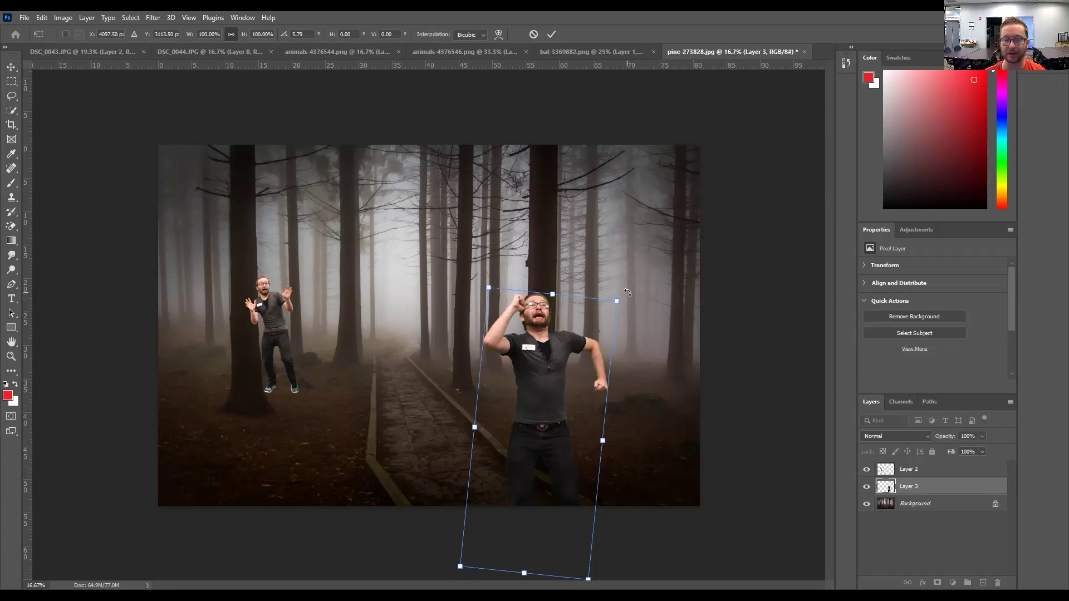
pyautogui.click(11, 66)
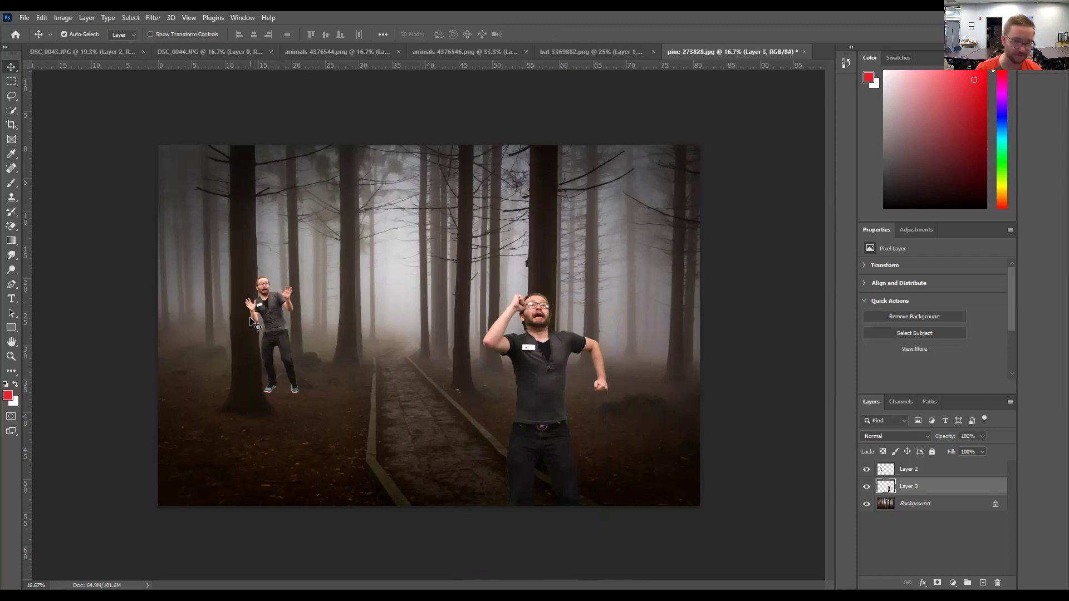
# Step: Convert the locked Background into a regular layer named Layer 0, with Normal mode and 100% opacity
pyautogui.click(931, 505)
pyautogui.doubleClick(931, 505)
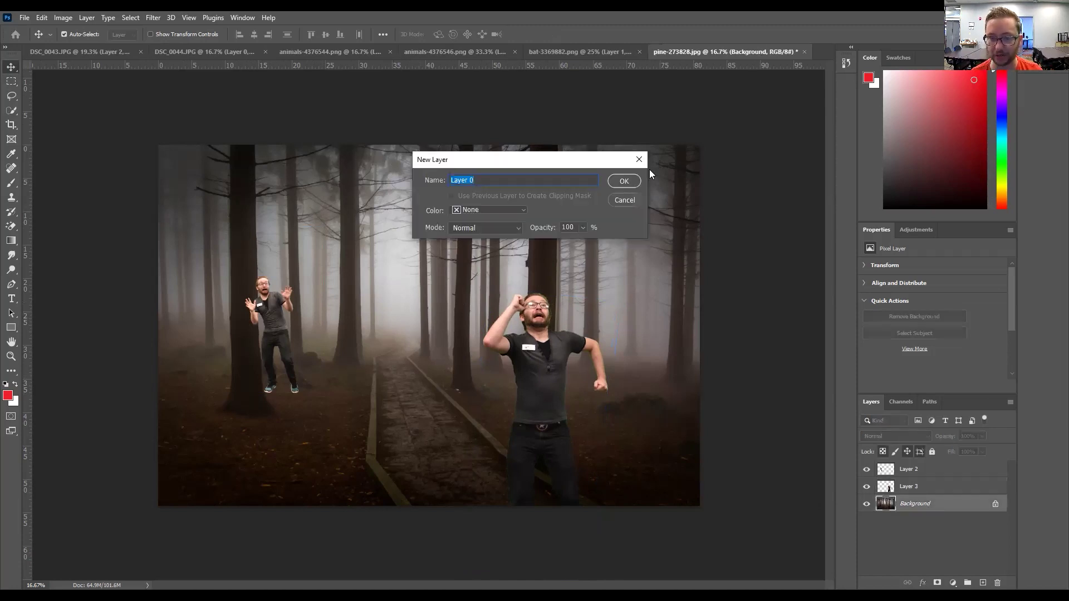
pyautogui.click(623, 181)
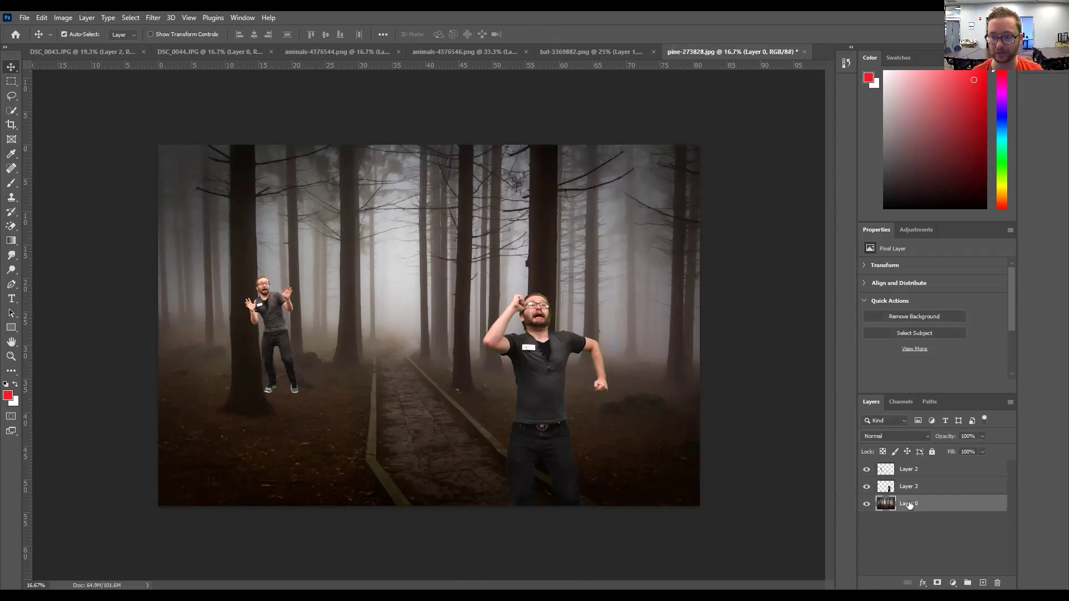
# Step: Select the large left tree trunk on Layer 0 with the Quick Selection tool and copy it to a new layer
pyautogui.rightClick(10, 114)
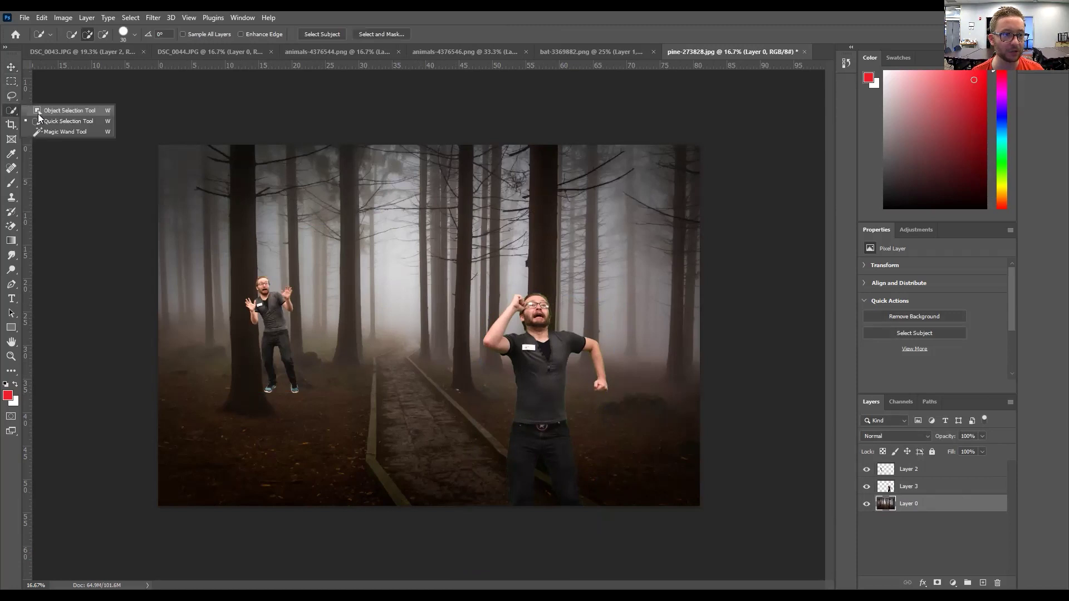
pyautogui.click(66, 131)
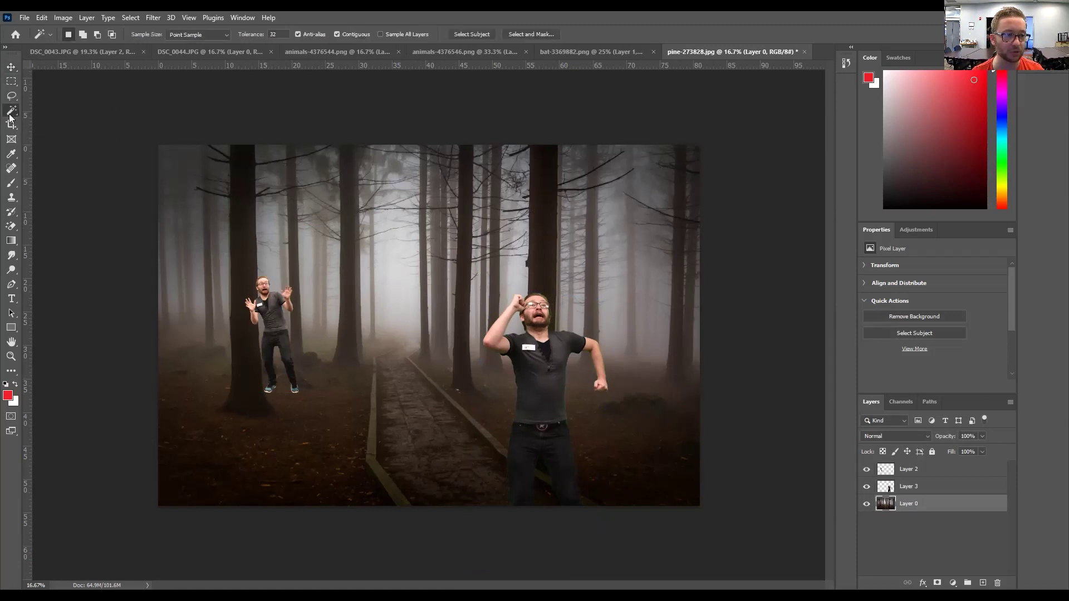
pyautogui.rightClick(10, 114)
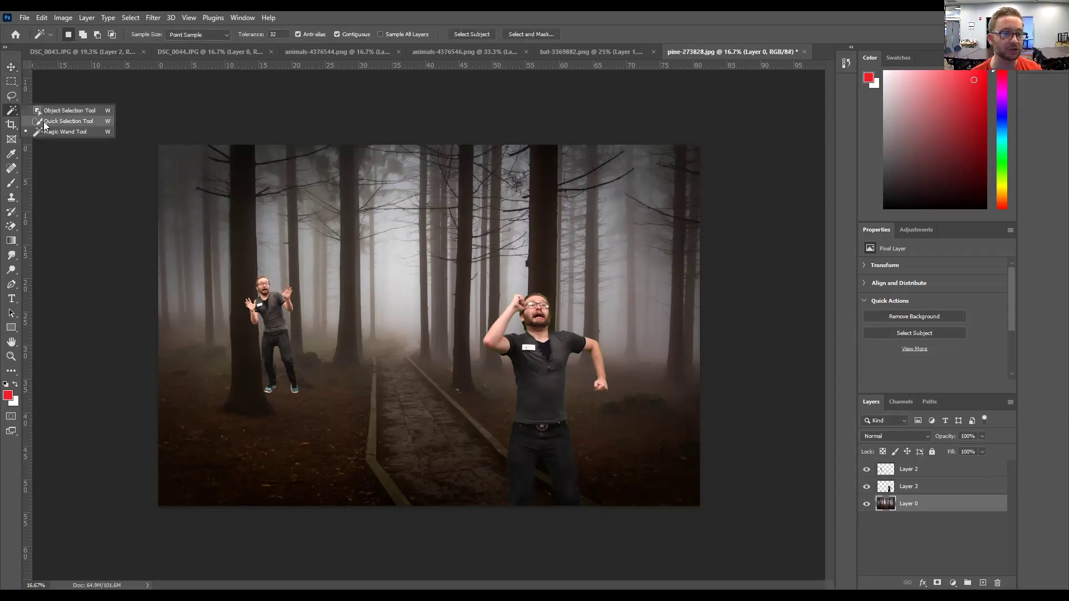
pyautogui.click(66, 121)
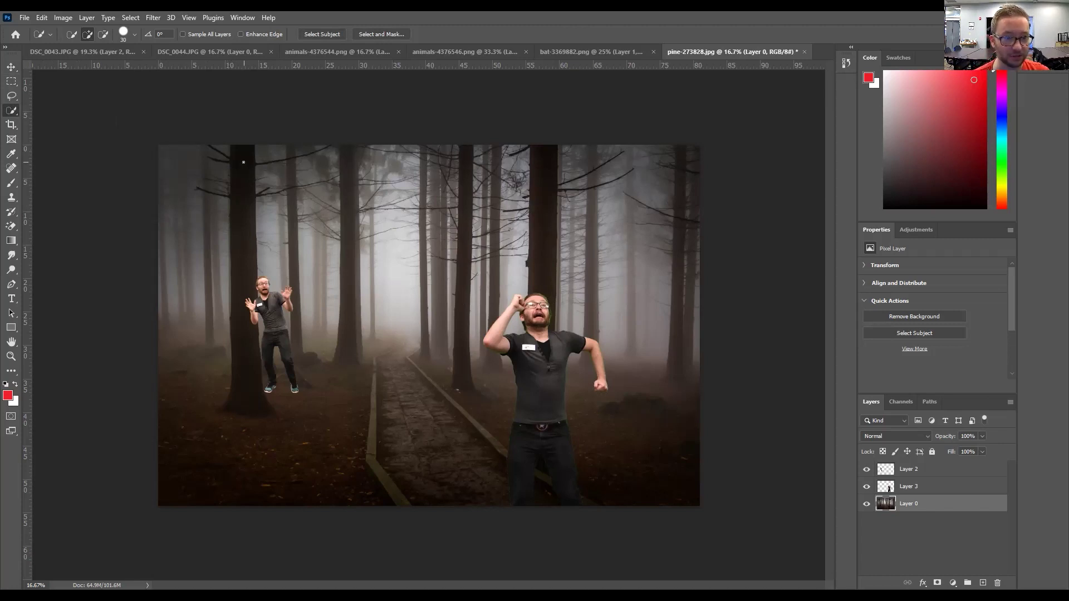
pyautogui.moveTo(236, 150); pyautogui.dragTo(240, 334)
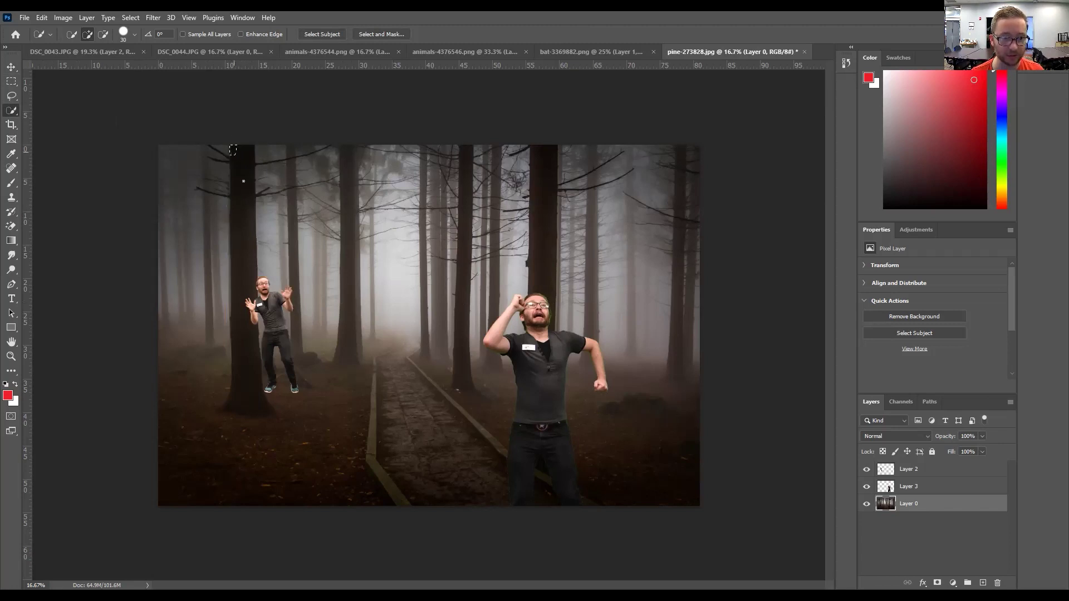
pyautogui.moveTo(242, 276)
pyautogui.mouseDown()
pyautogui.moveTo(241, 397)
pyautogui.moveTo(246, 415)
pyautogui.moveTo(270, 413)
pyautogui.moveTo(218, 415)
pyautogui.mouseUp()
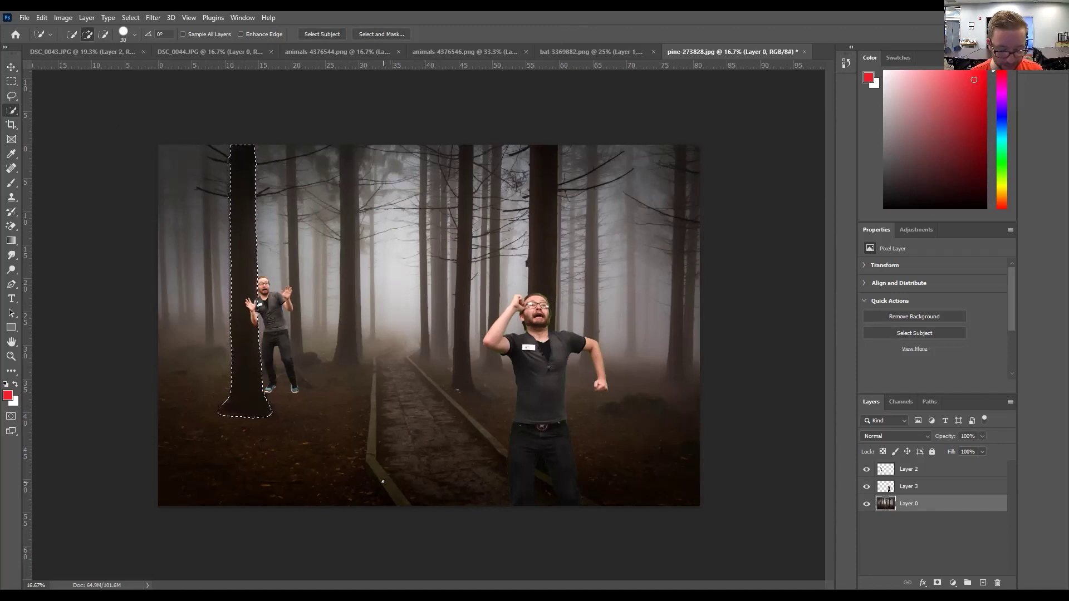
pyautogui.hotkey('ctrl', 'j')
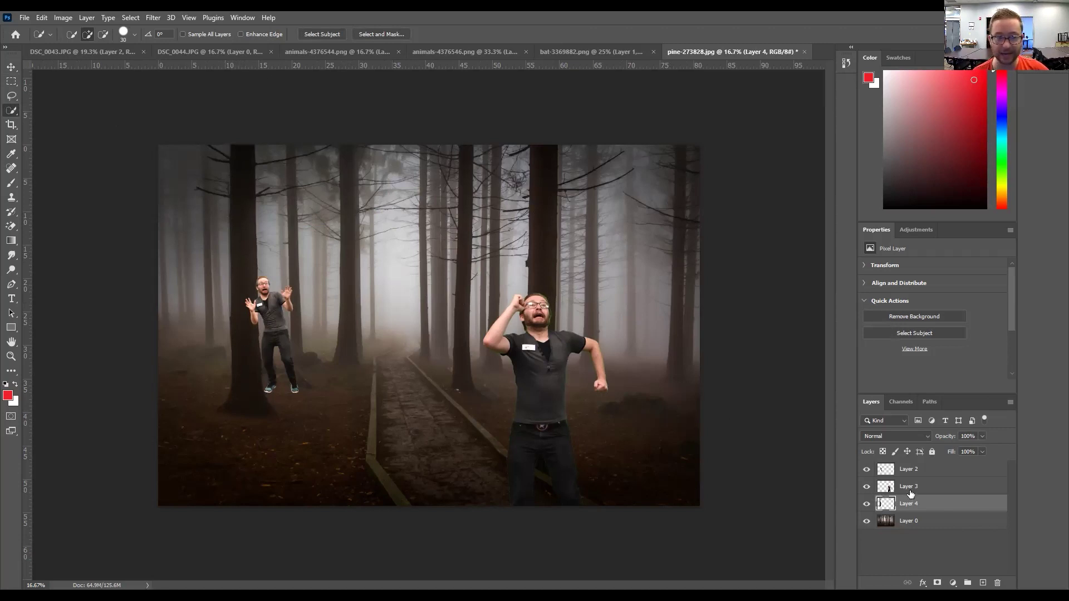
# Step: Order Layer 3 and Layer 2 below the tree trunk on Layer 4, and move the small man partly behind the trunk's left side
pyautogui.moveTo(922, 489); pyautogui.dragTo(920, 511)
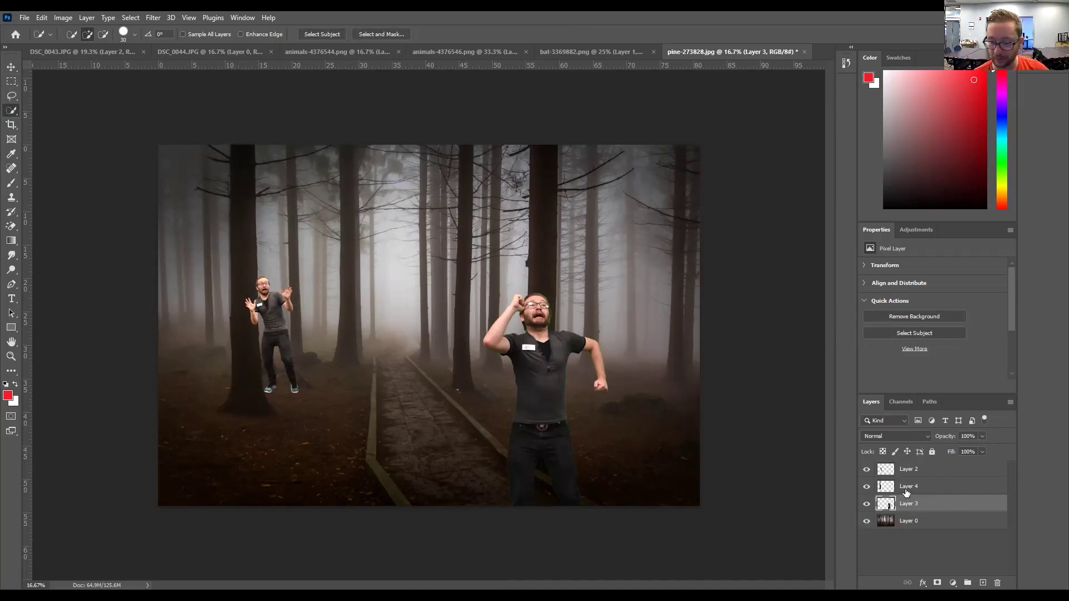
pyautogui.moveTo(914, 474); pyautogui.dragTo(913, 496)
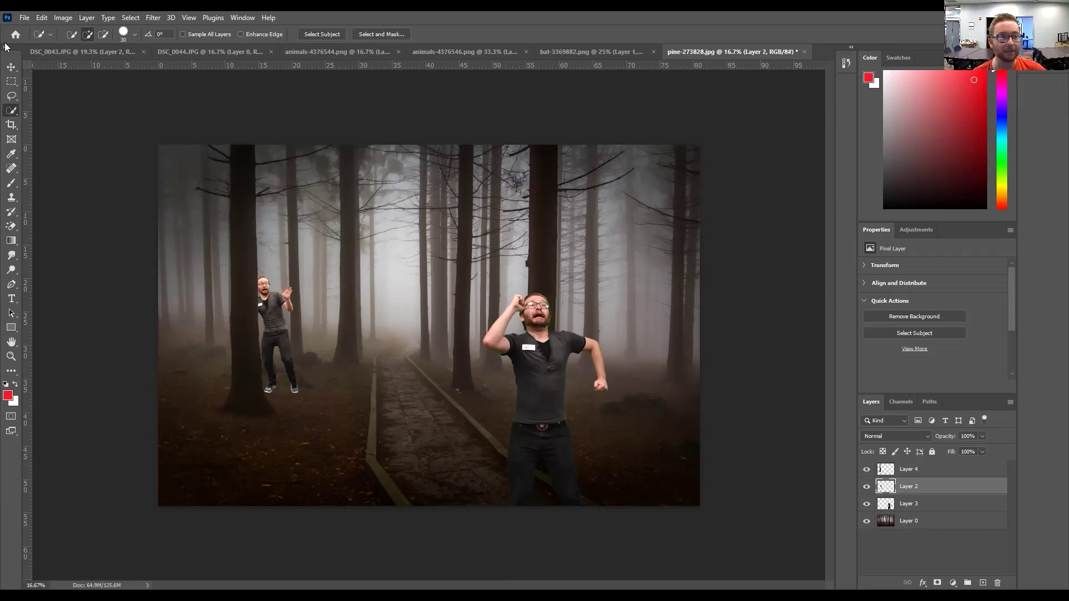
pyautogui.click(11, 67)
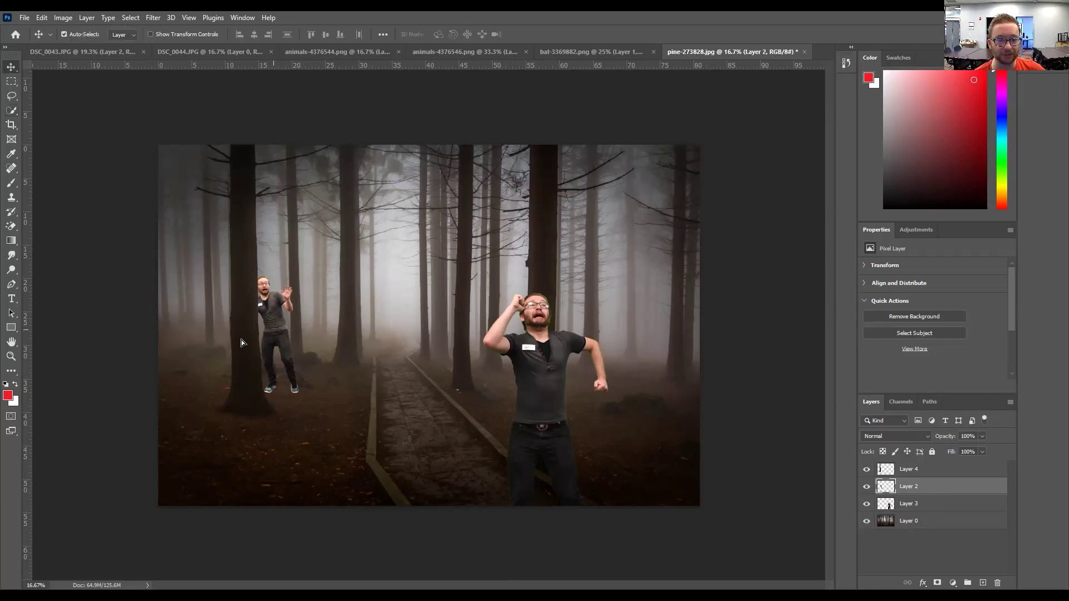
pyautogui.moveTo(222, 341); pyautogui.dragTo(230, 338)
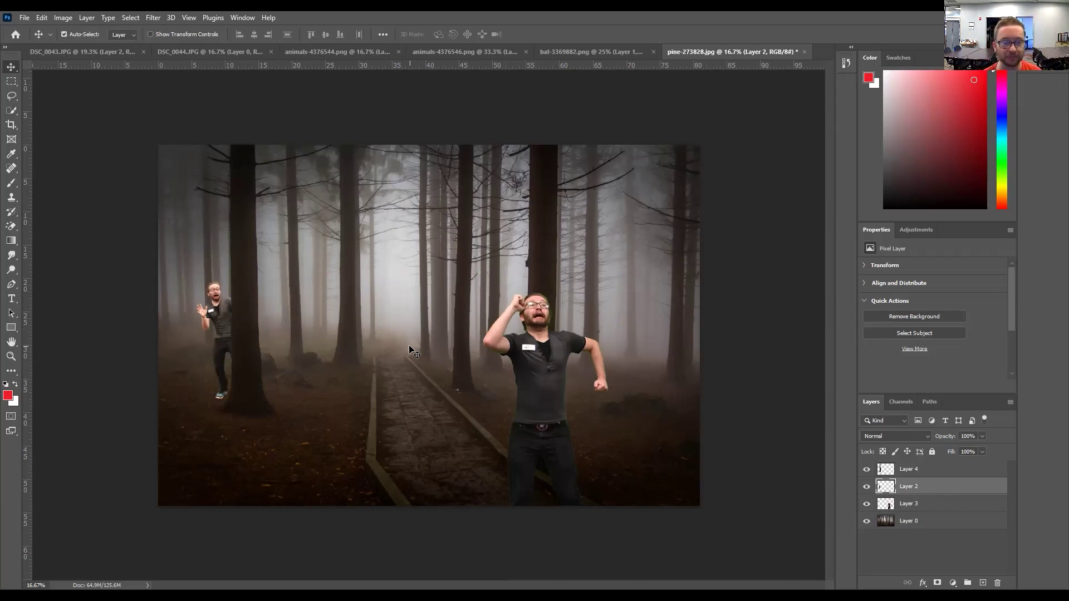
# Step: Flip the canvas of animals-4376546.png horizontally so the leaping zombie dog faces right
pyautogui.click(315, 55)
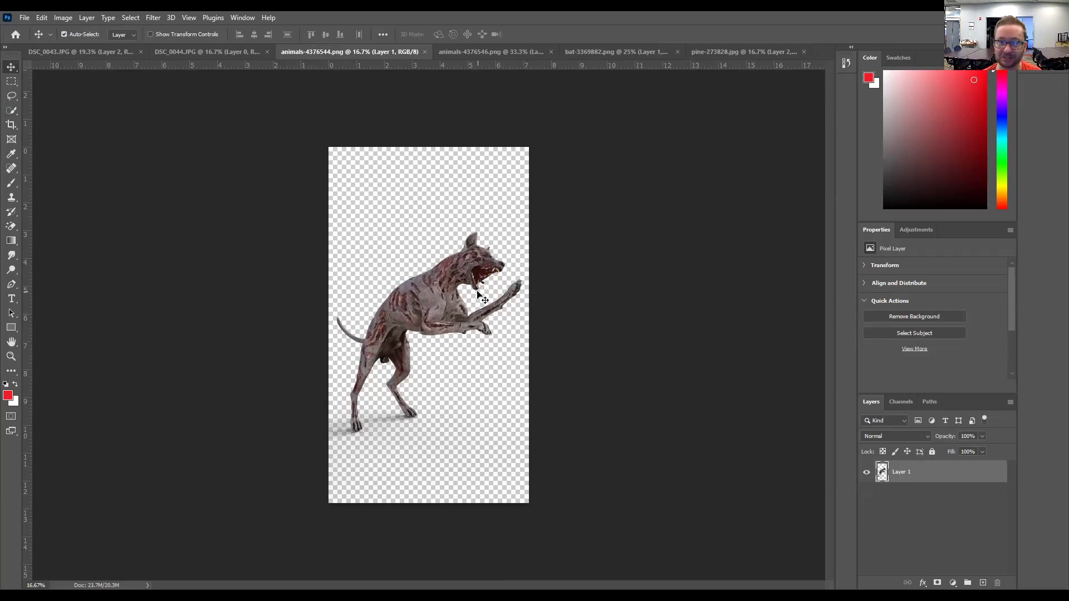
pyautogui.click(474, 52)
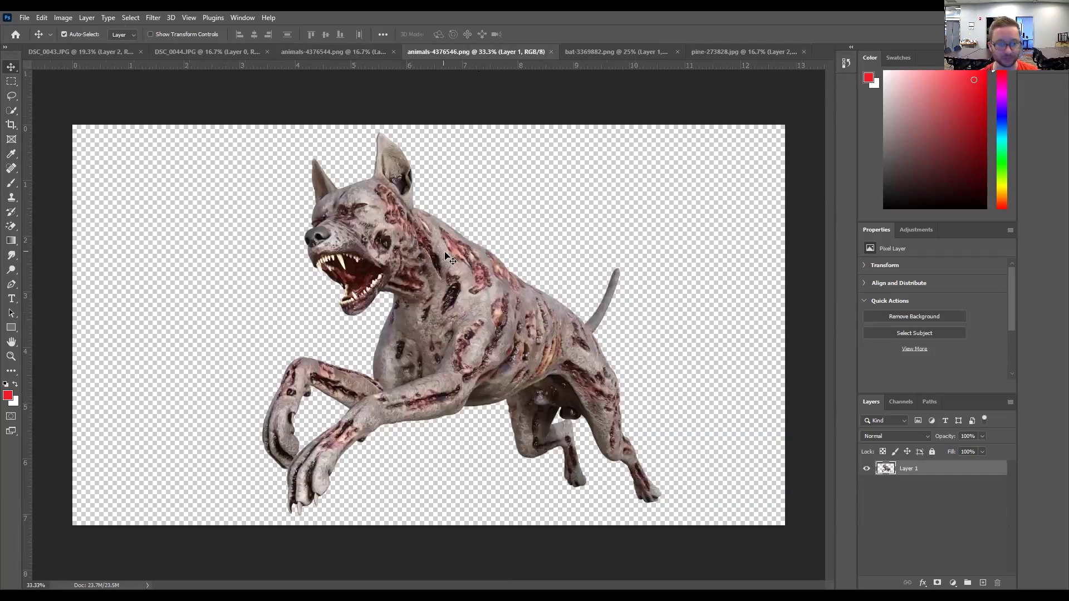
pyautogui.hotkey('ctrl', 'a')
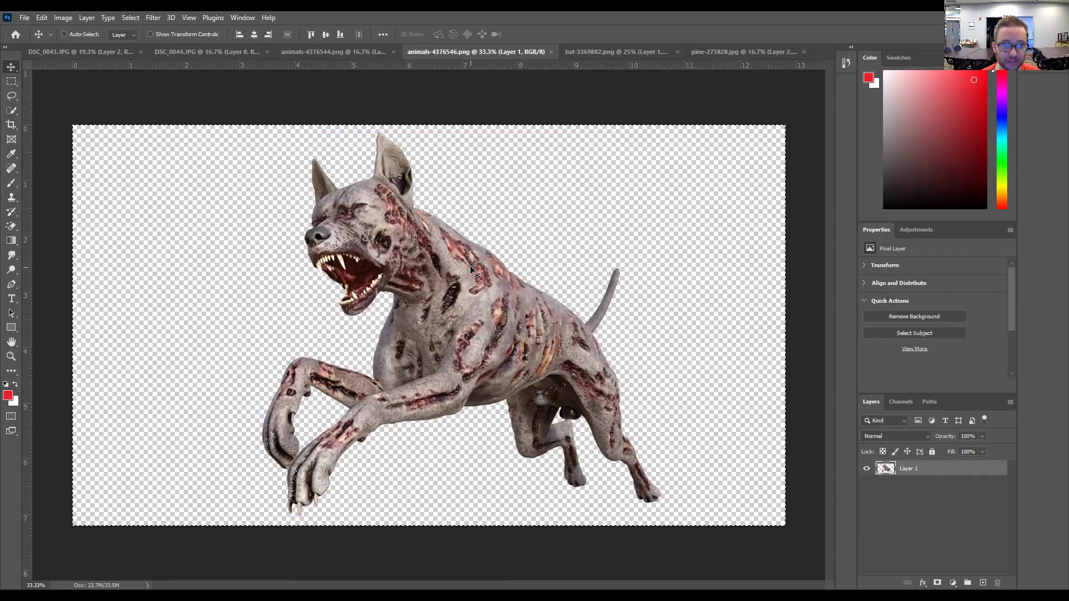
pyautogui.click(61, 17)
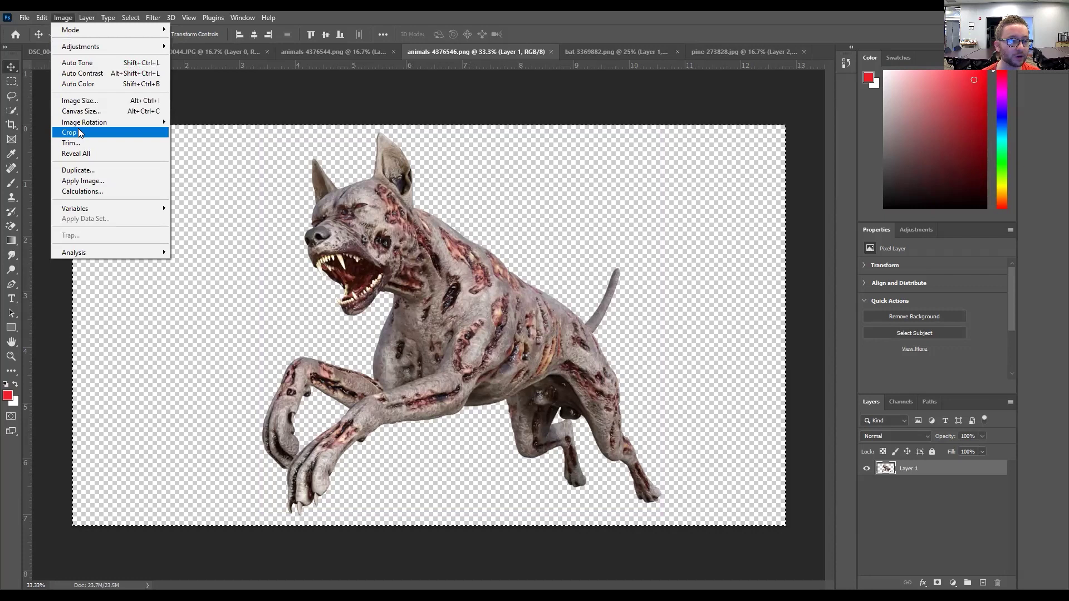
pyautogui.moveTo(83, 123)
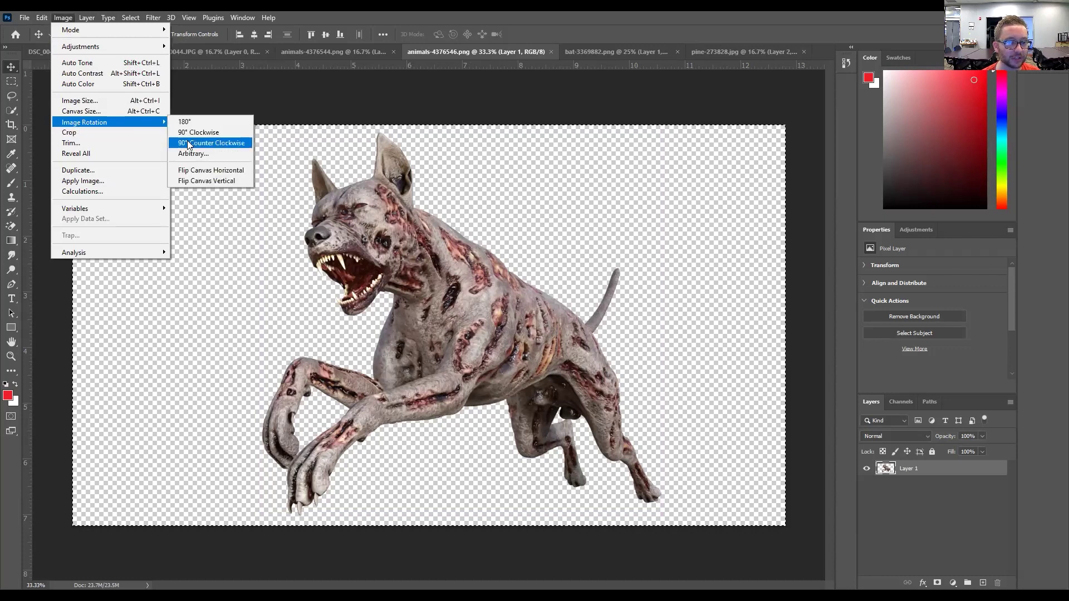
pyautogui.click(189, 172)
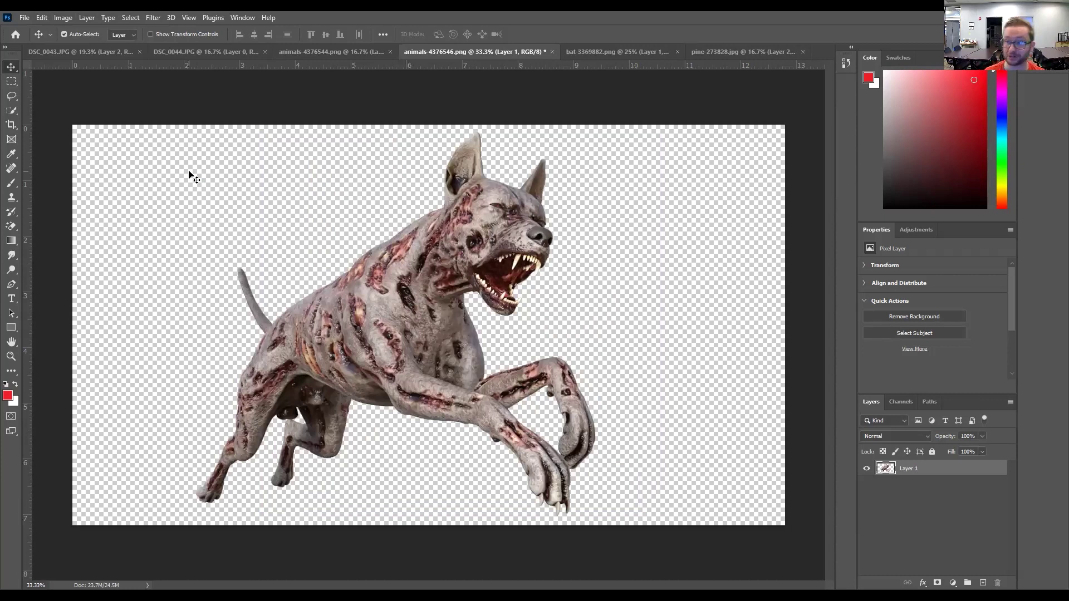
# Step: Copy the whole leaping zombie dog from animals-4376546.png and paste it into pine-273828.jpg directly above Layer 3
pyautogui.click(736, 53)
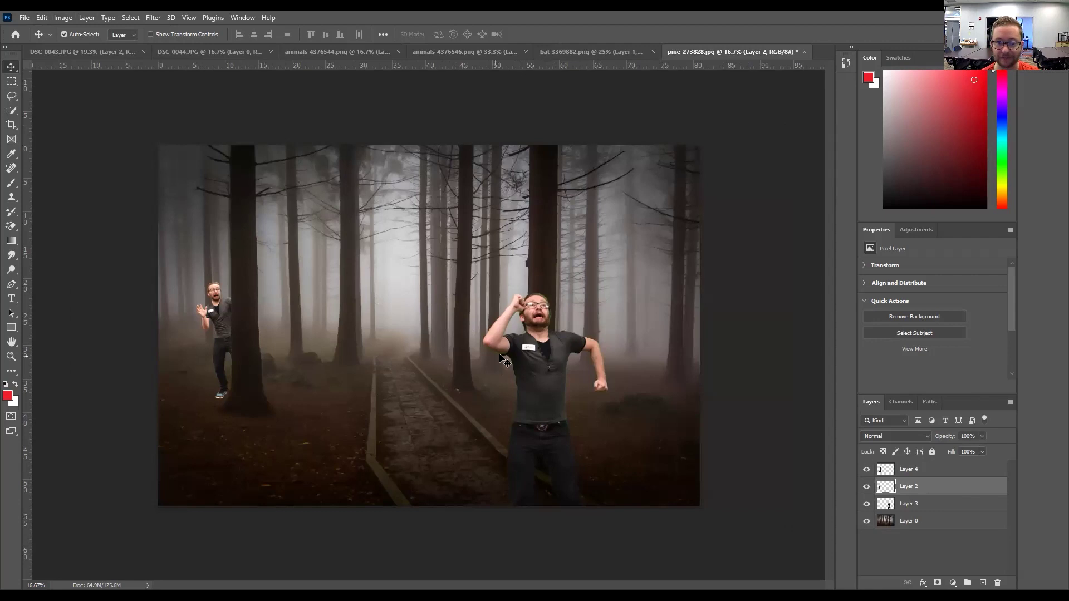
pyautogui.click(547, 338)
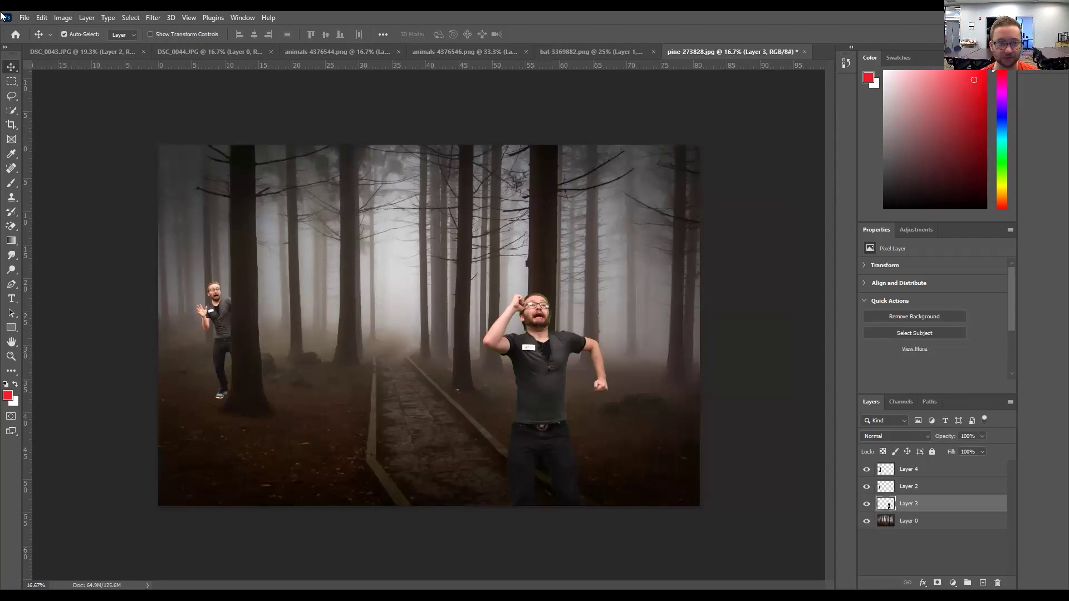
pyautogui.click(12, 81)
pyautogui.moveTo(478, 287); pyautogui.dragTo(646, 506)
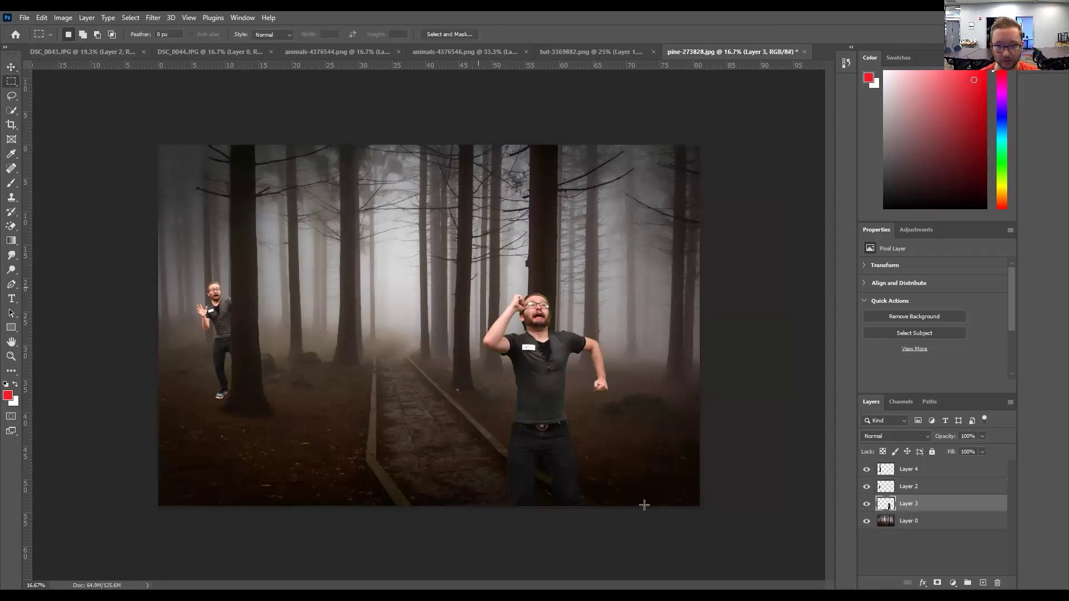
pyautogui.click(462, 51)
pyautogui.hotkey('ctrl', 'a')
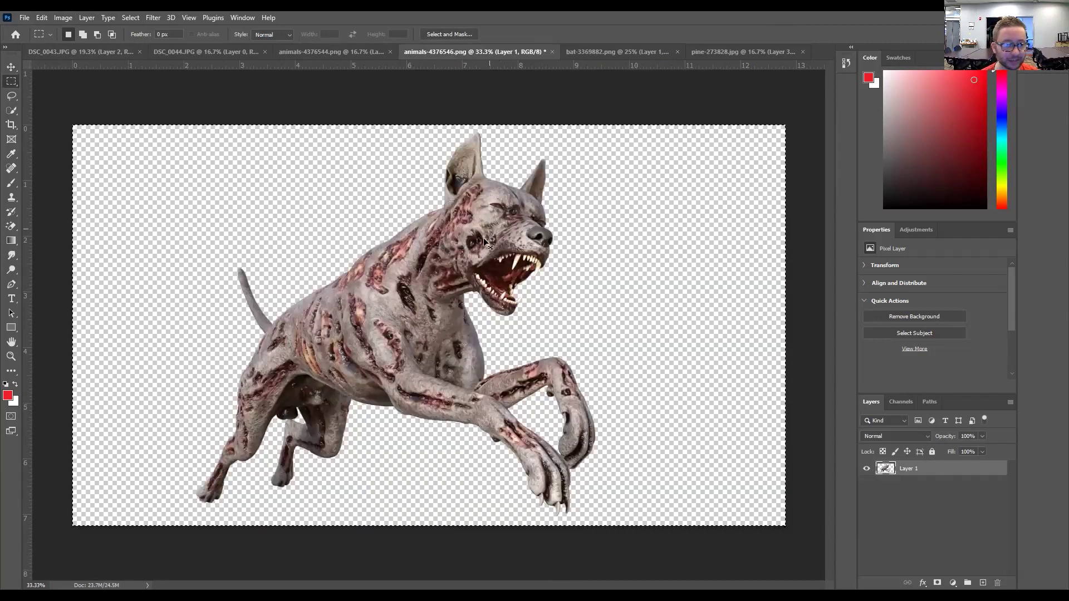
pyautogui.click(741, 52)
pyautogui.hotkey('ctrl', 'v')
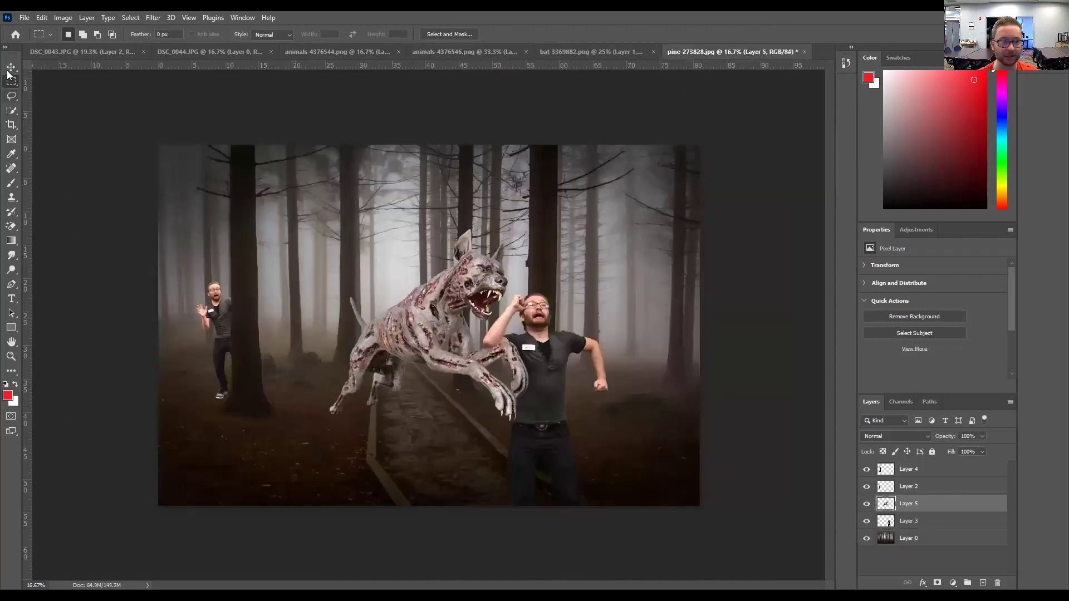
# Step: Move the pasted zombie dog down to the forest floor beside the large man and scale it down
pyautogui.click(11, 67)
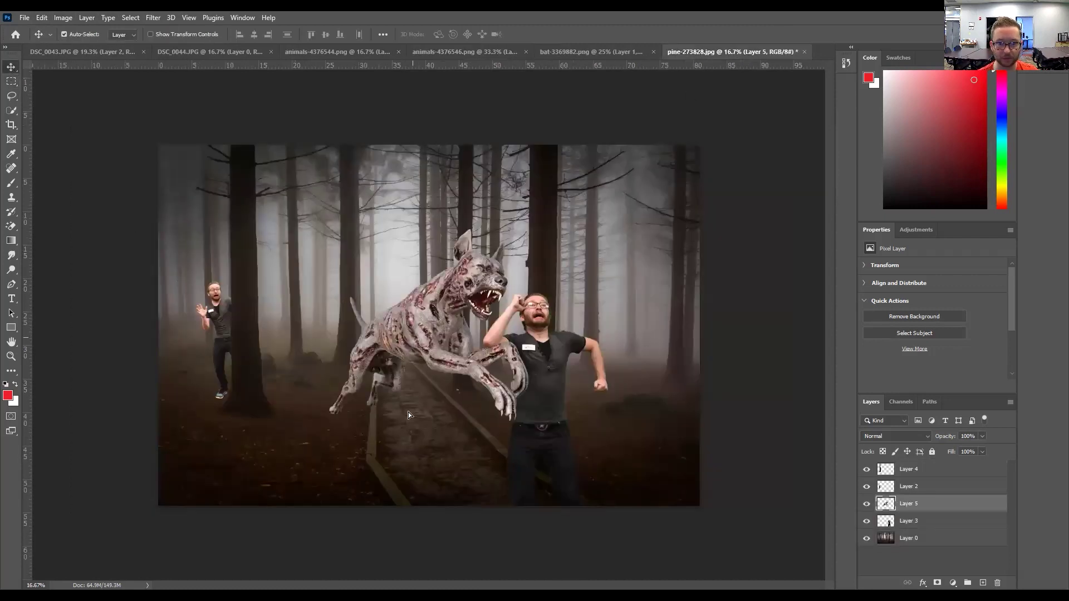
pyautogui.moveTo(382, 415); pyautogui.dragTo(352, 488)
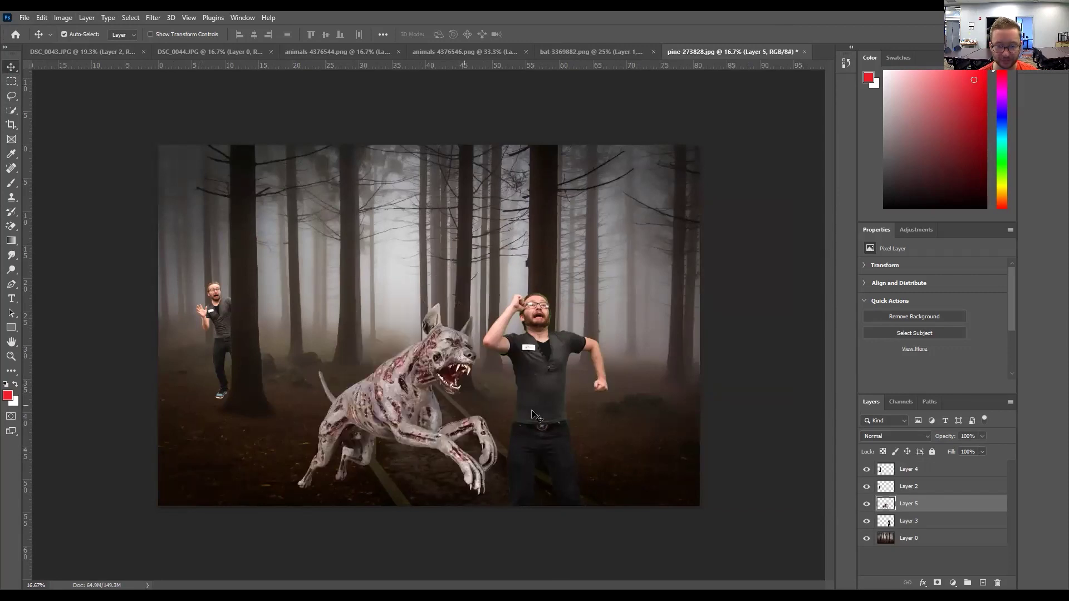
pyautogui.hotkey('ctrl', 't')
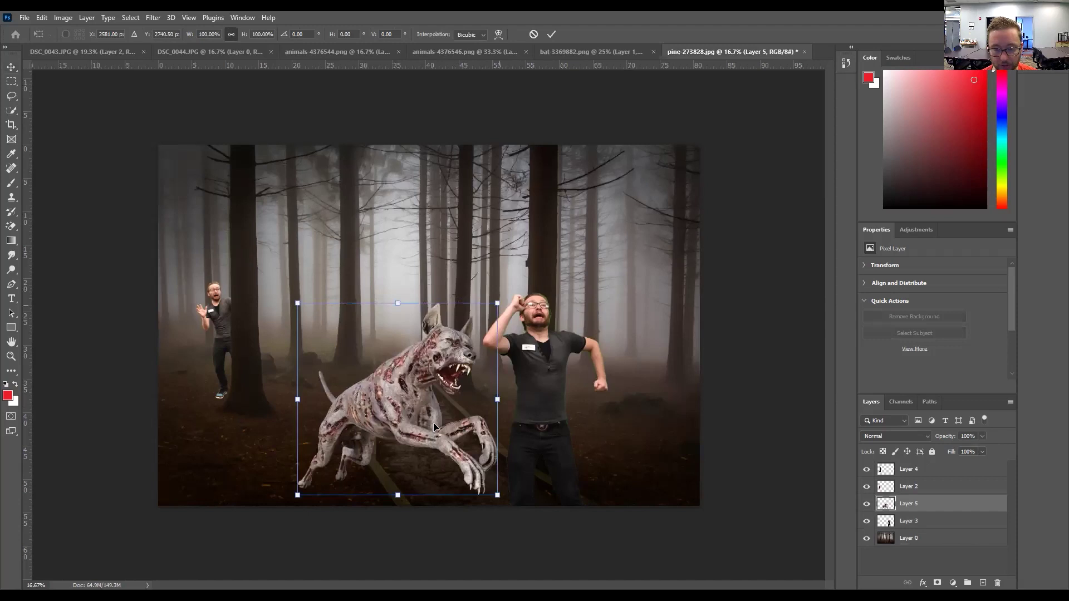
pyautogui.moveTo(495, 313); pyautogui.dragTo(486, 363)
# Step: Shift the large man on Layer 3 to the right, and place the leaping dog, scaled to 87.73%, on the path behind him
pyautogui.click(909, 521)
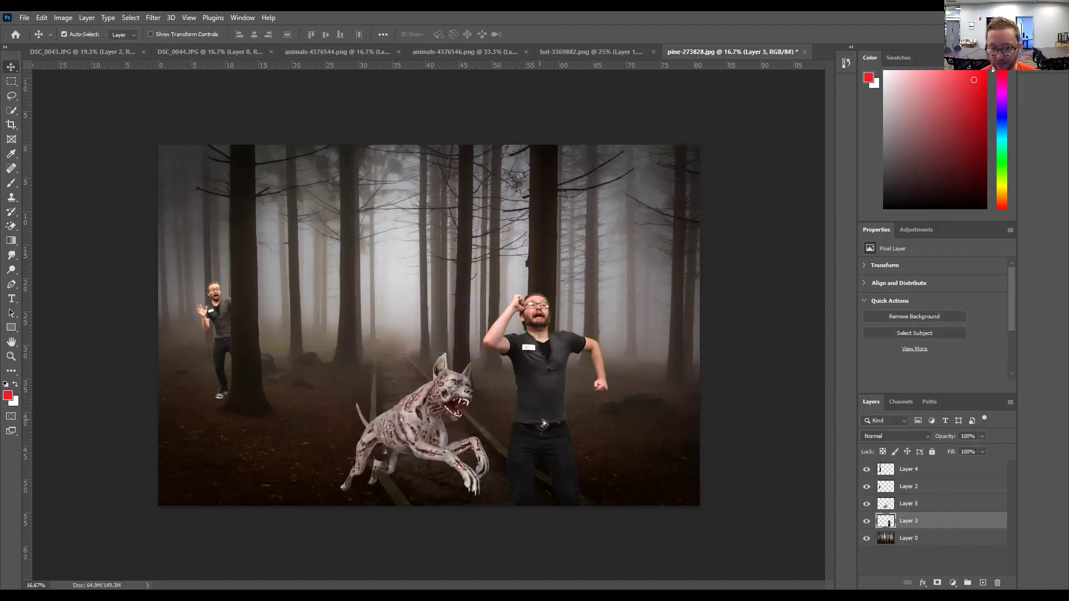
pyautogui.moveTo(579, 428); pyautogui.dragTo(618, 432)
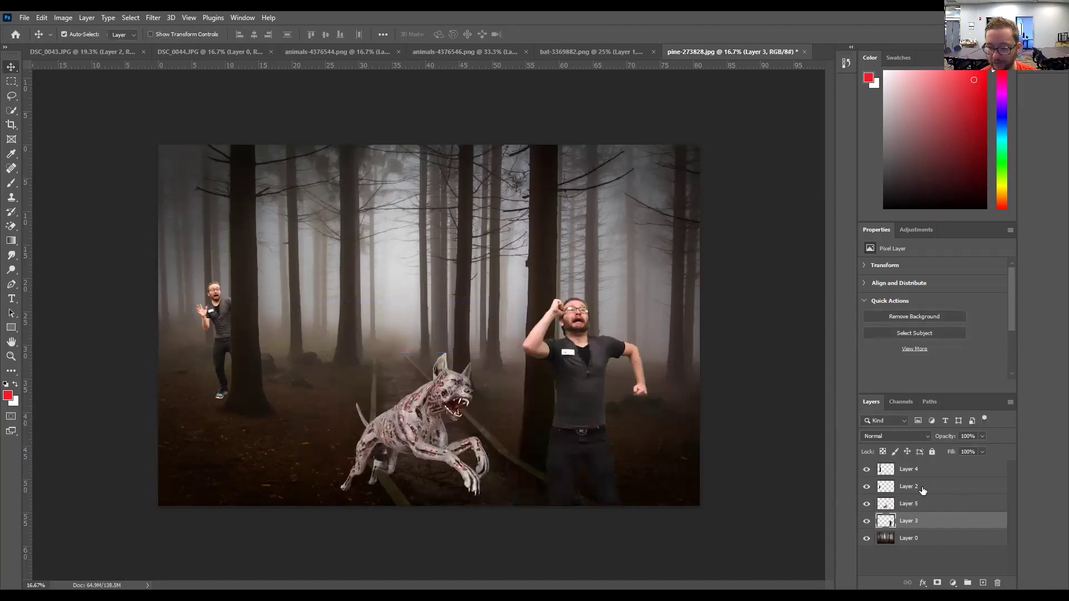
pyautogui.click(908, 504)
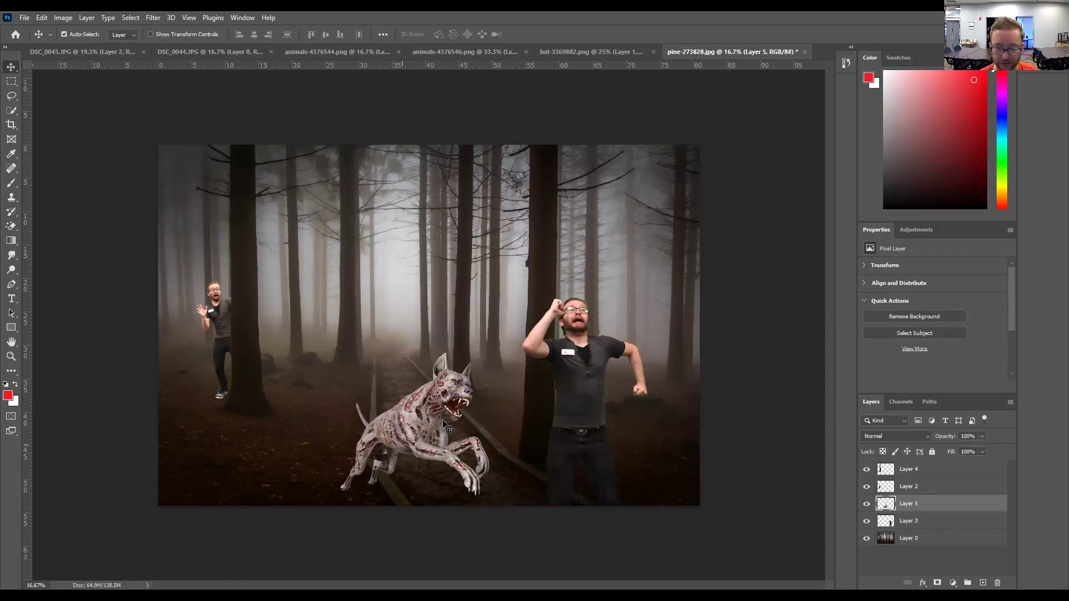
pyautogui.hotkey('ctrl', 't')
pyautogui.moveTo(482, 382); pyautogui.dragTo(511, 345)
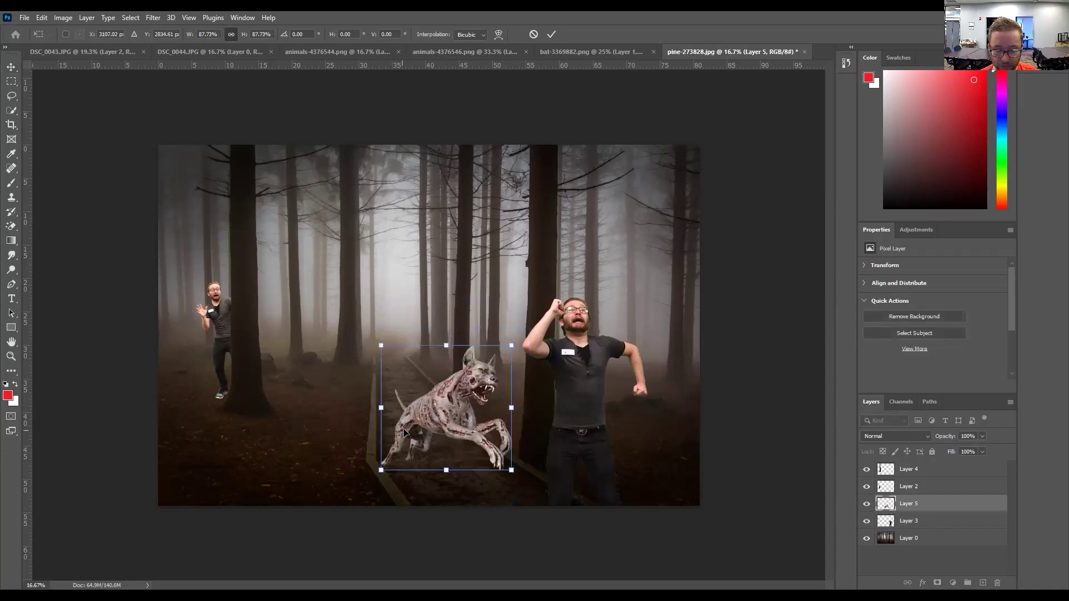
pyautogui.moveTo(405, 433); pyautogui.dragTo(408, 429)
pyautogui.press('Return')
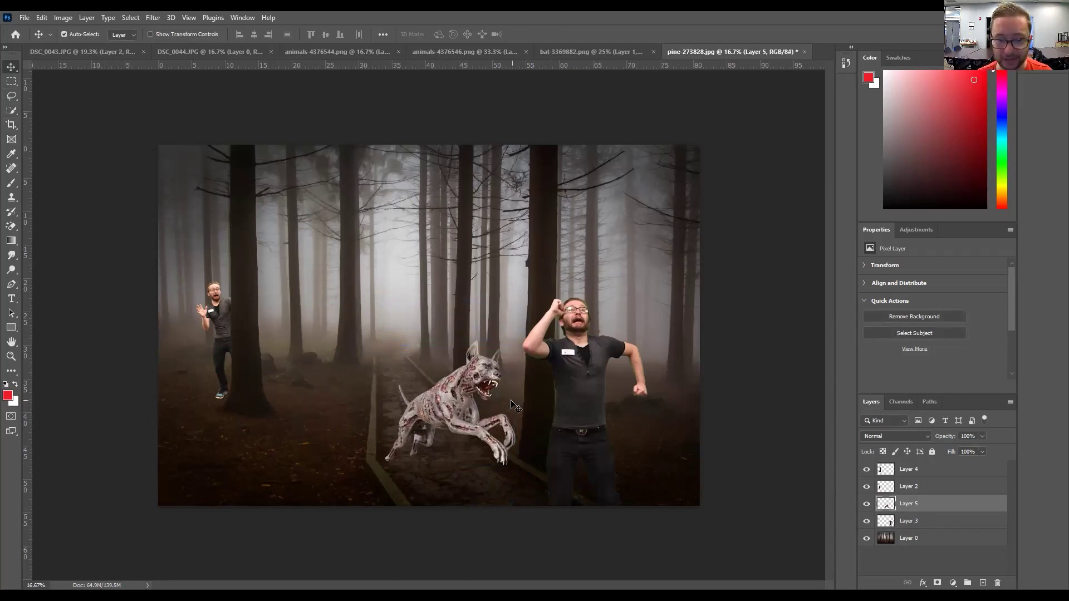
# Step: Flip the canvas of animals-4376544.png horizontally so the rearing zombie dog faces left
pyautogui.click(348, 51)
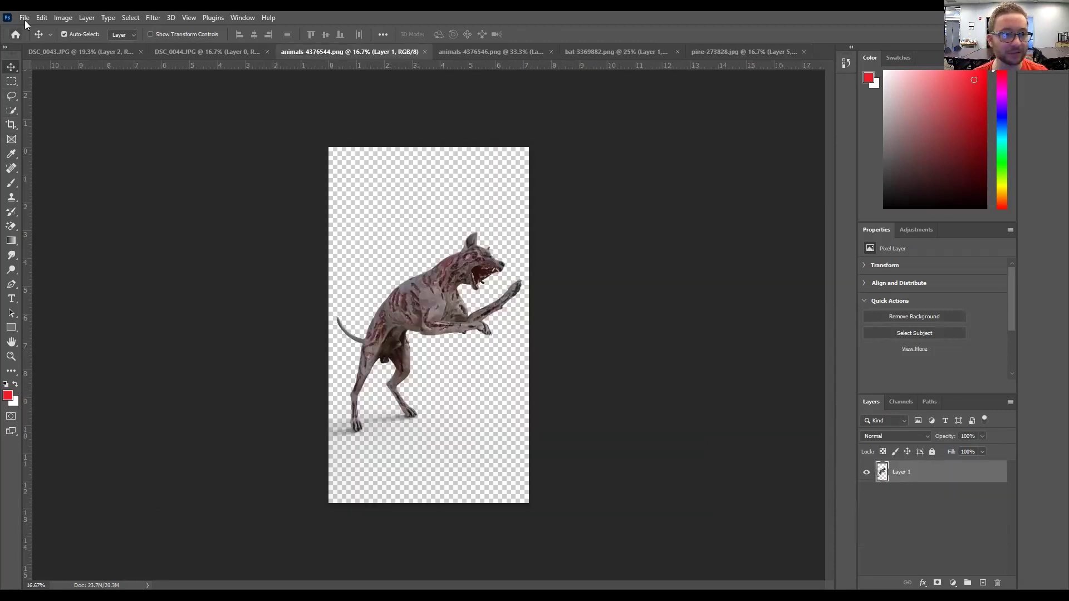
pyautogui.click(66, 17)
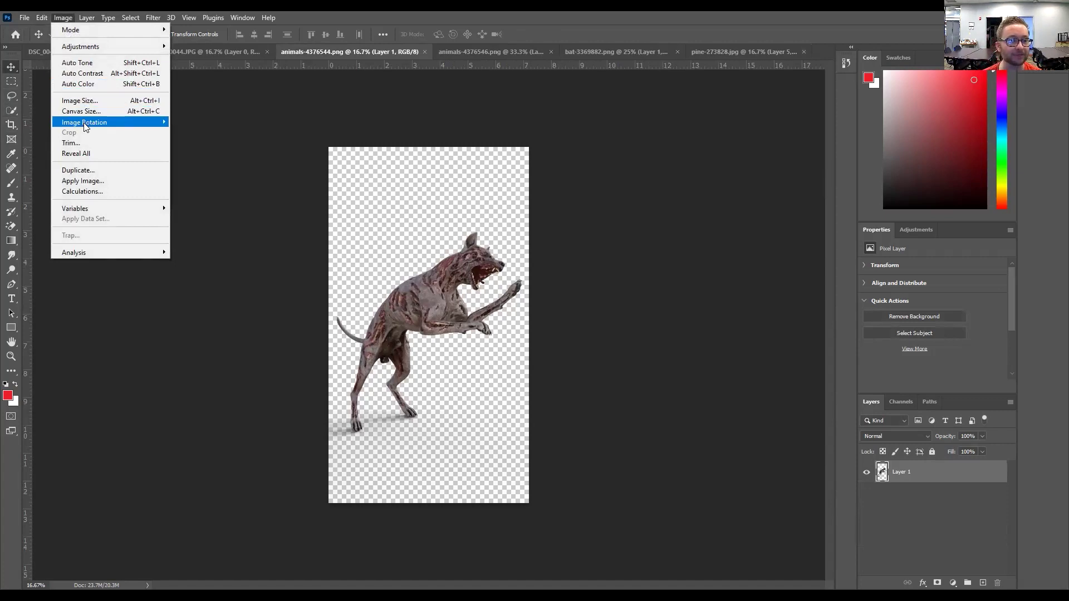
pyautogui.moveTo(83, 122)
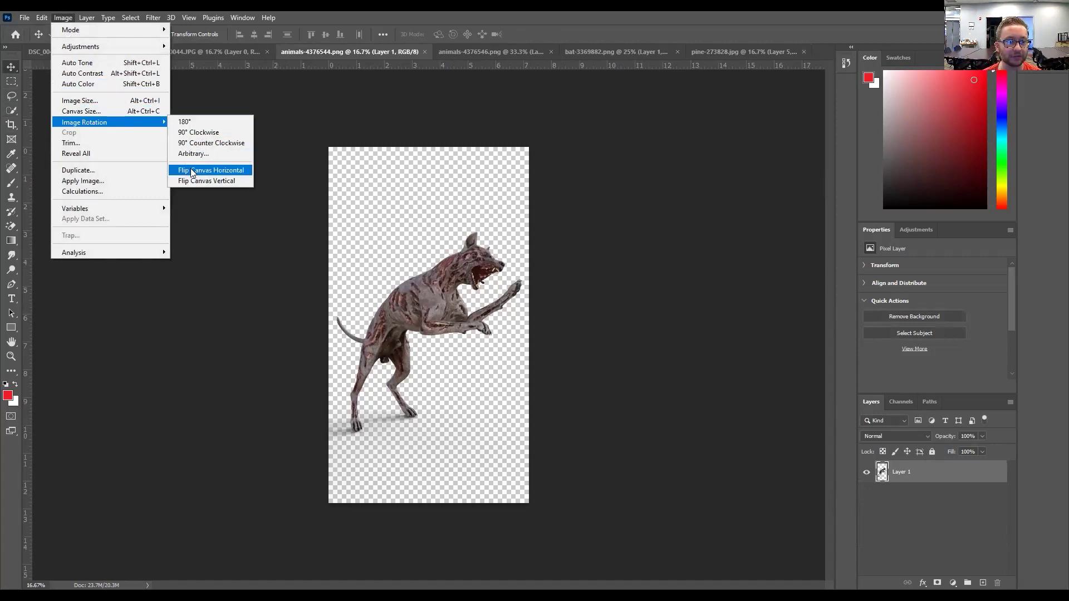
pyautogui.click(195, 171)
# Step: Copy the whole rearing zombie dog and paste it into pine-273828.jpg above Layer 5
pyautogui.hotkey('ctrl', 'a')
pyautogui.click(715, 53)
pyautogui.hotkey('ctrl', 'v')
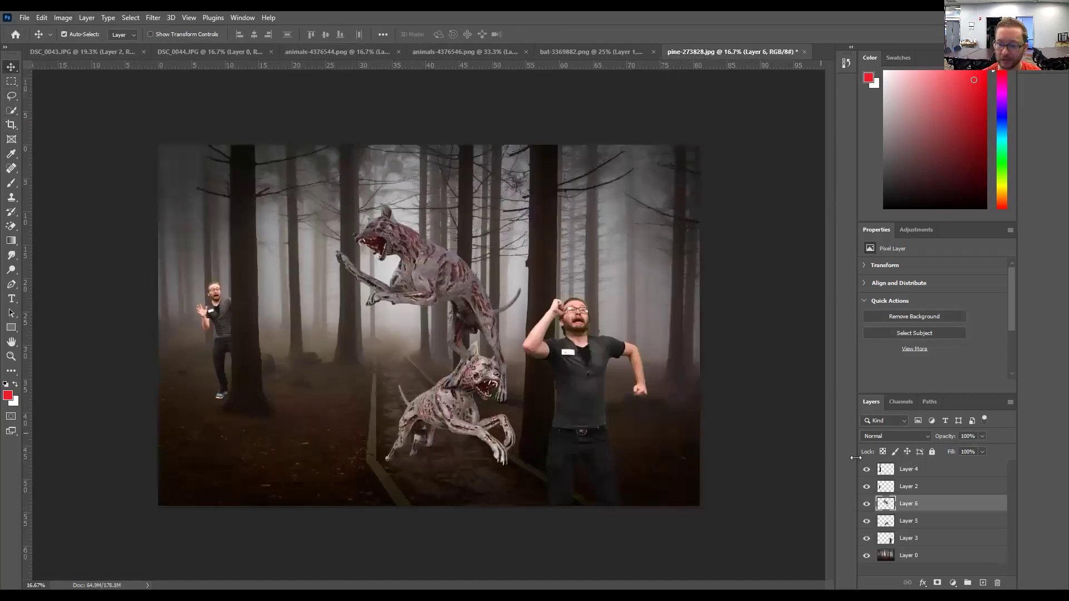
# Step: Scale the rearing dog on Layer 6 to 43.99% and place it partly behind the right side of the large left tree trunk
pyautogui.hotkey('ctrl', 't')
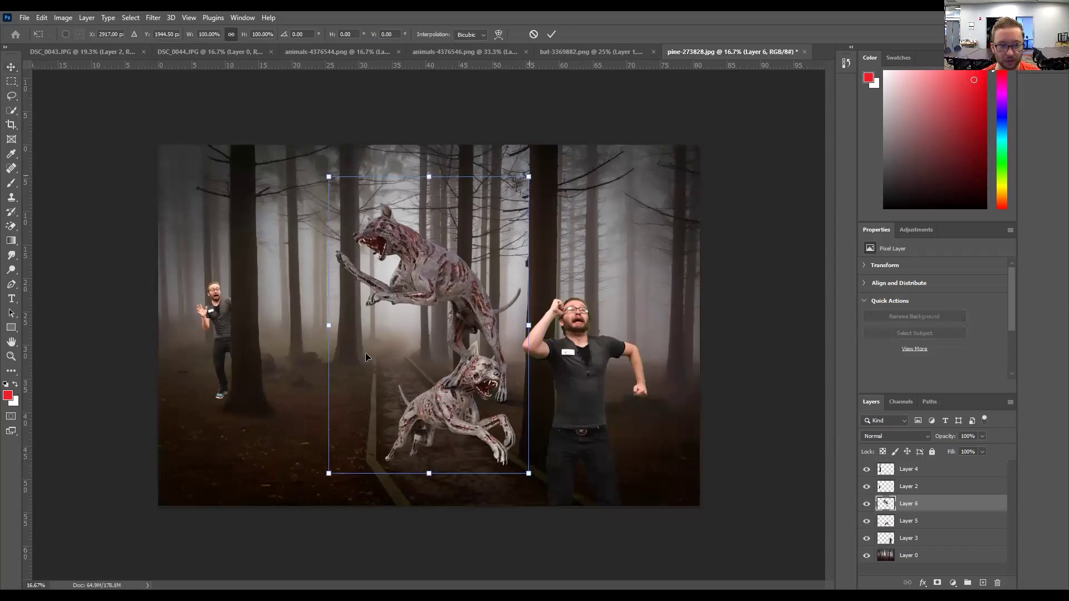
pyautogui.moveTo(328, 336); pyautogui.dragTo(320, 382)
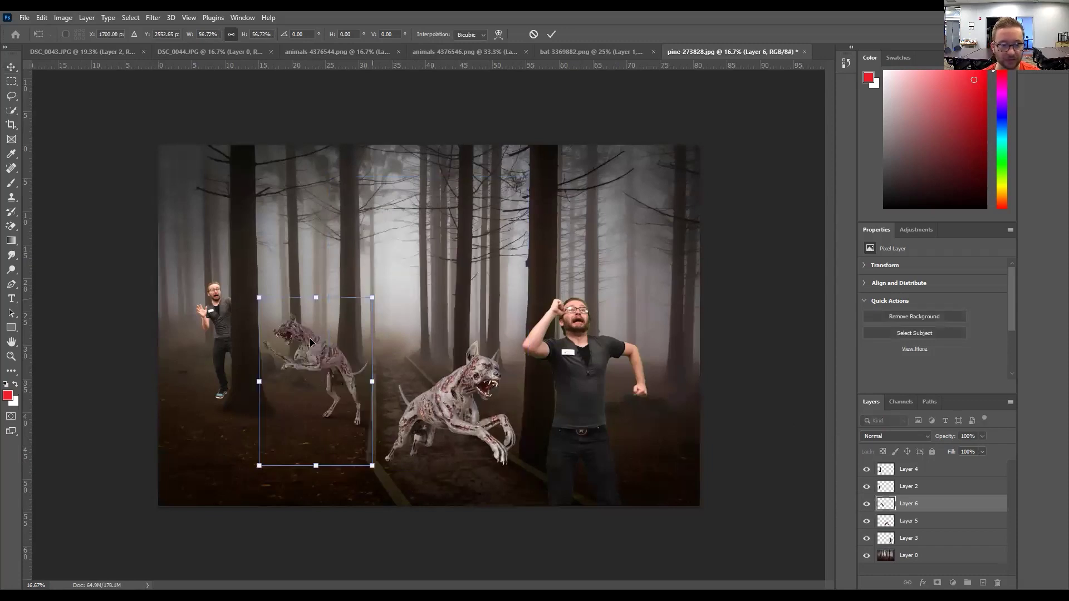
pyautogui.moveTo(372, 465); pyautogui.dragTo(338, 428)
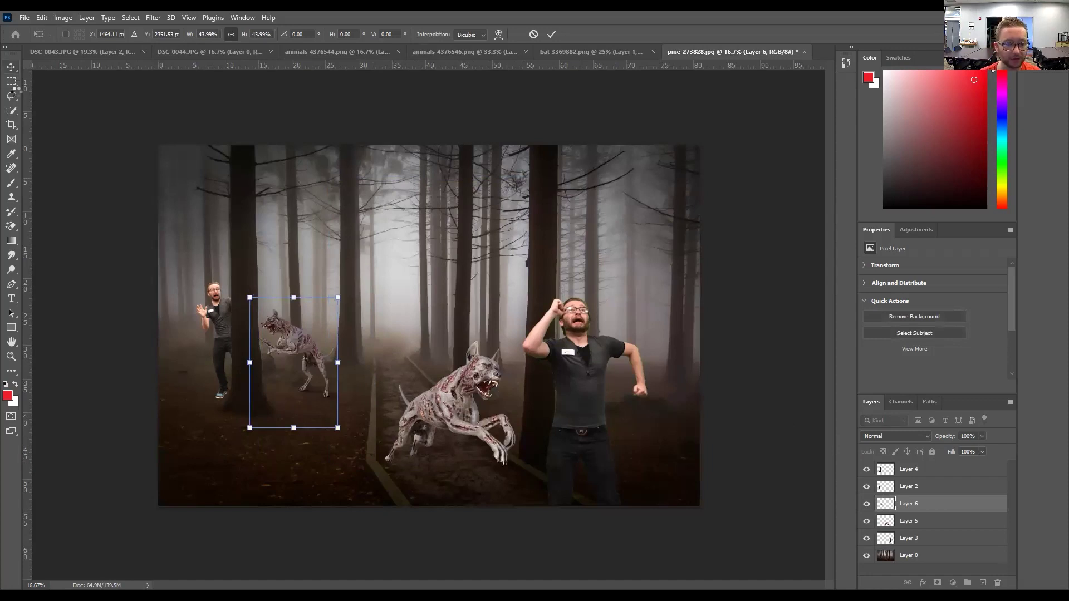
pyautogui.rightClick(10, 67)
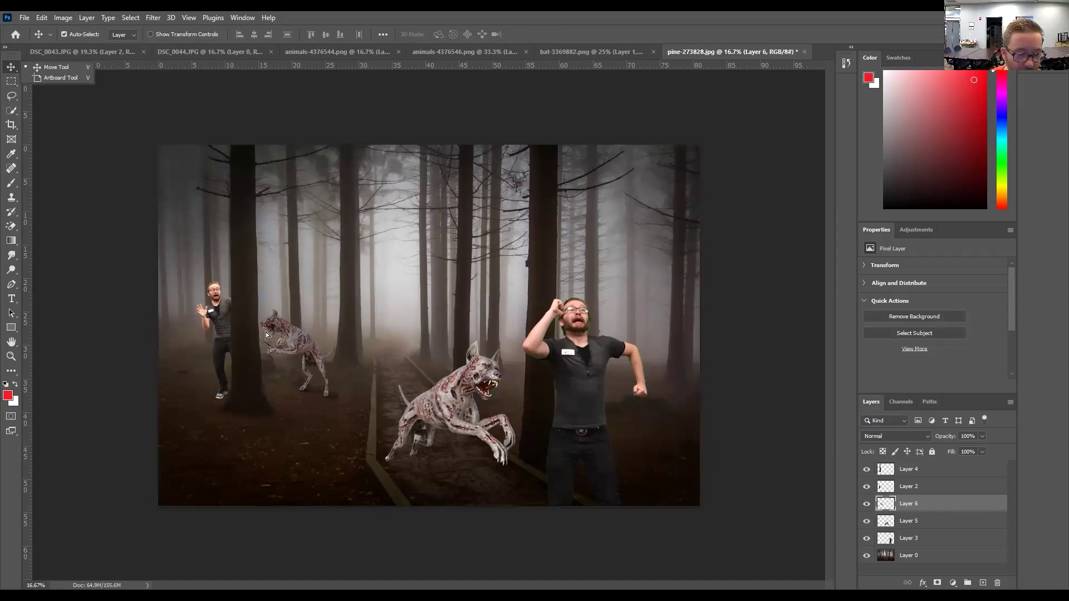
pyautogui.hotkey('ctrl', 'z')
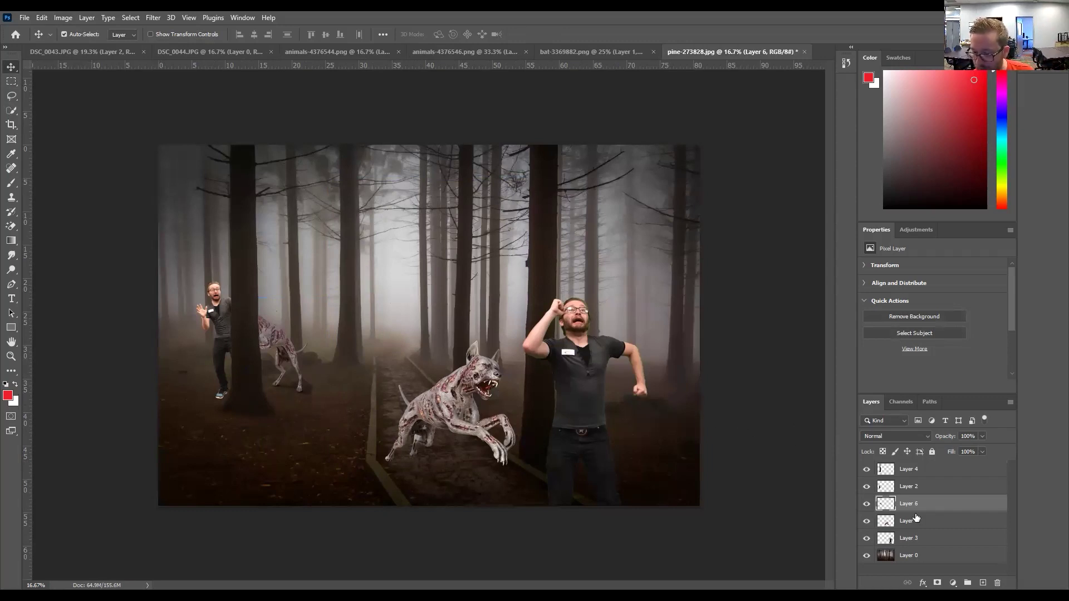
# Step: Rotate the small man on Layer 2 by -9.89° and tuck his body further behind the left tree trunk
pyautogui.click(912, 493)
pyautogui.hotkey('ctrl', 't')
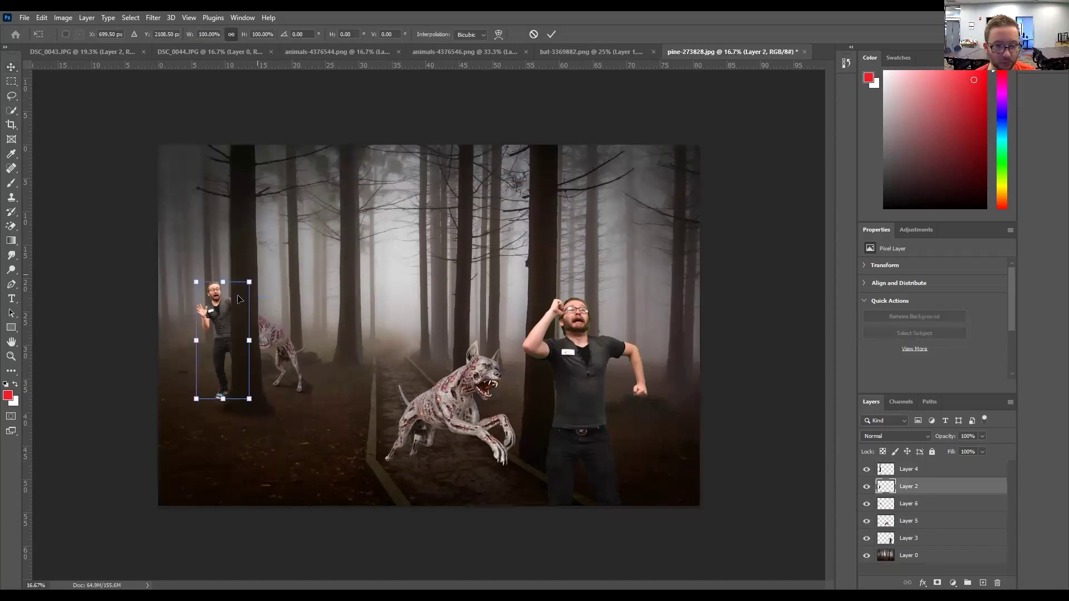
pyautogui.moveTo(238, 339); pyautogui.dragTo(245, 343)
pyautogui.moveTo(301, 418); pyautogui.dragTo(315, 405)
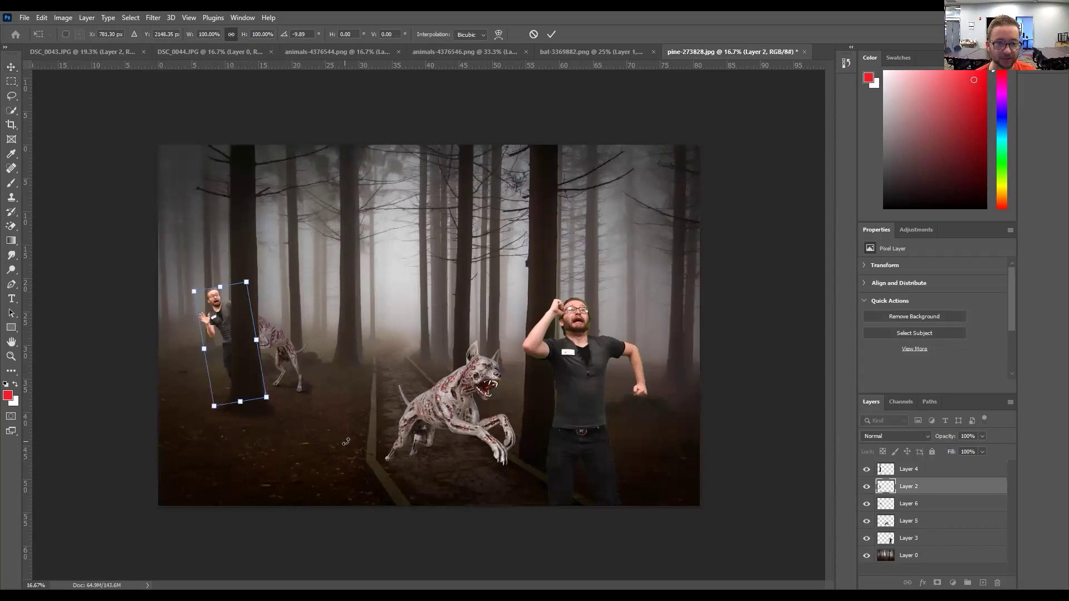
pyautogui.press('Return')
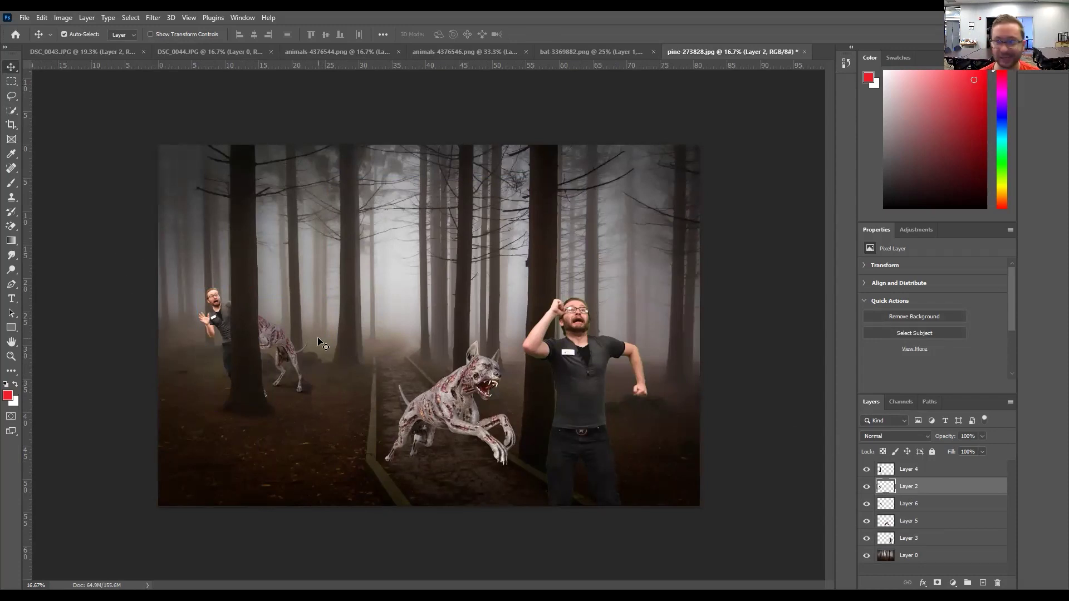
# Step: Paint red spatter above the rearing dog on Layer 0 with the 284 px Kyle's Spatter Brushes - Spatter Bot Tilt brush
pyautogui.click(12, 186)
pyautogui.click(79, 33)
pyautogui.scroll(2, 100, 198)
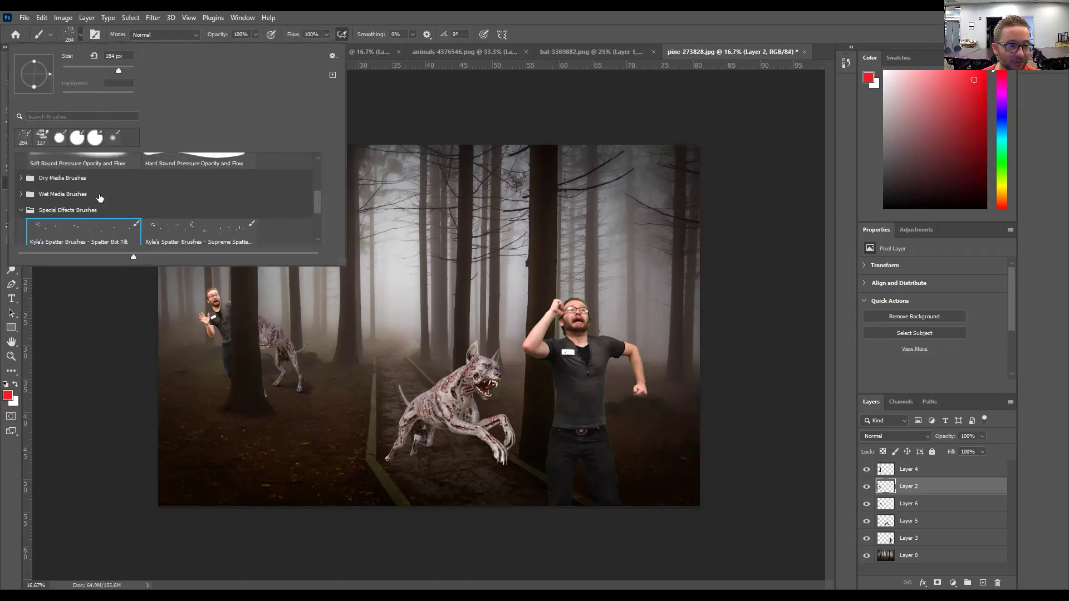
pyautogui.scroll(3, 100, 198)
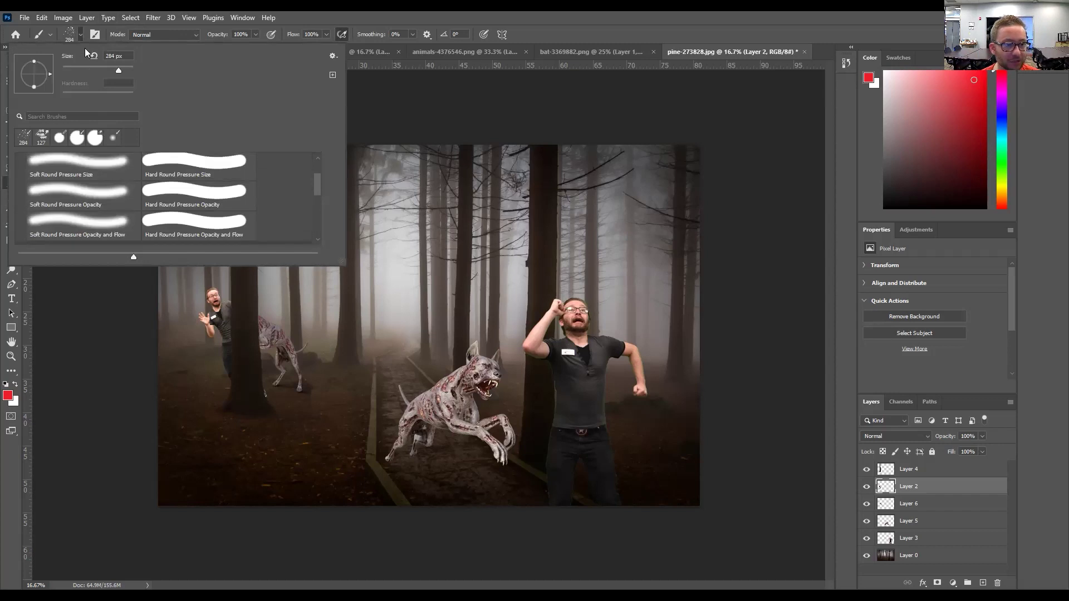
pyautogui.scroll(-3, 72, 174)
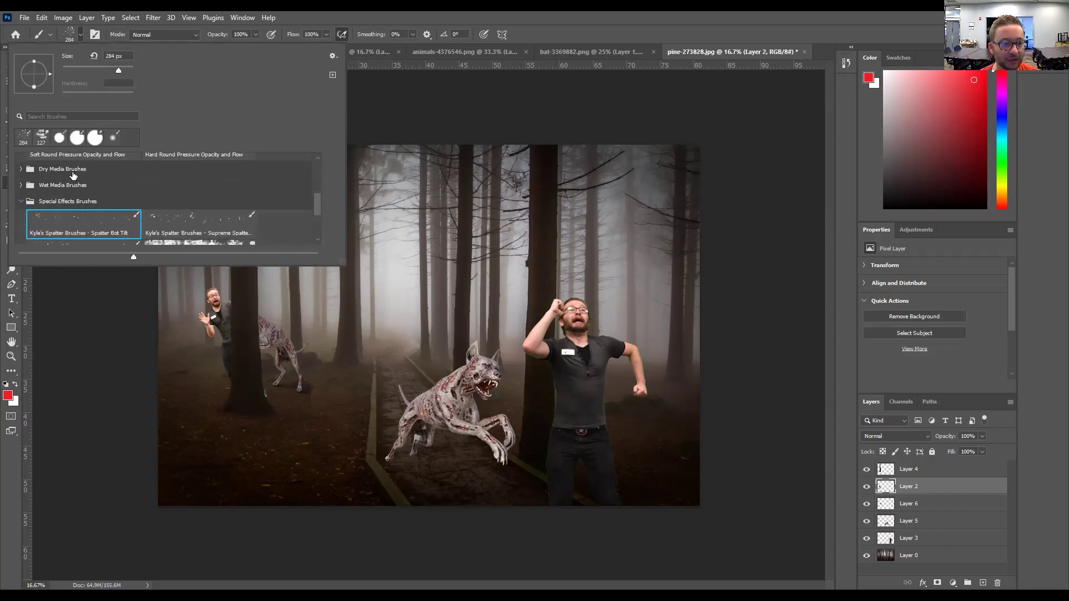
pyautogui.click(67, 200)
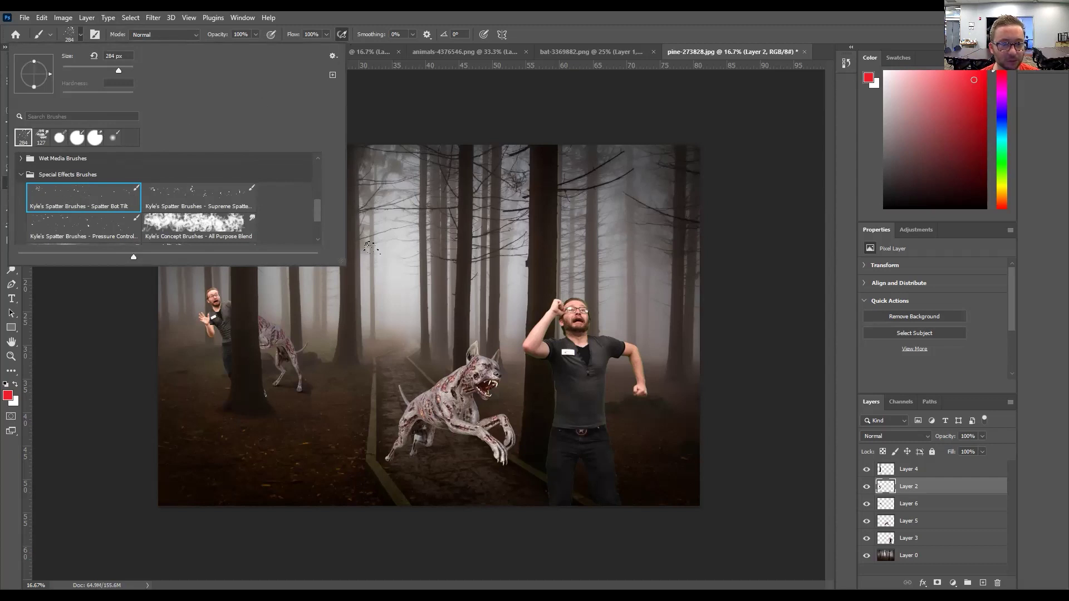
pyautogui.click(252, 317)
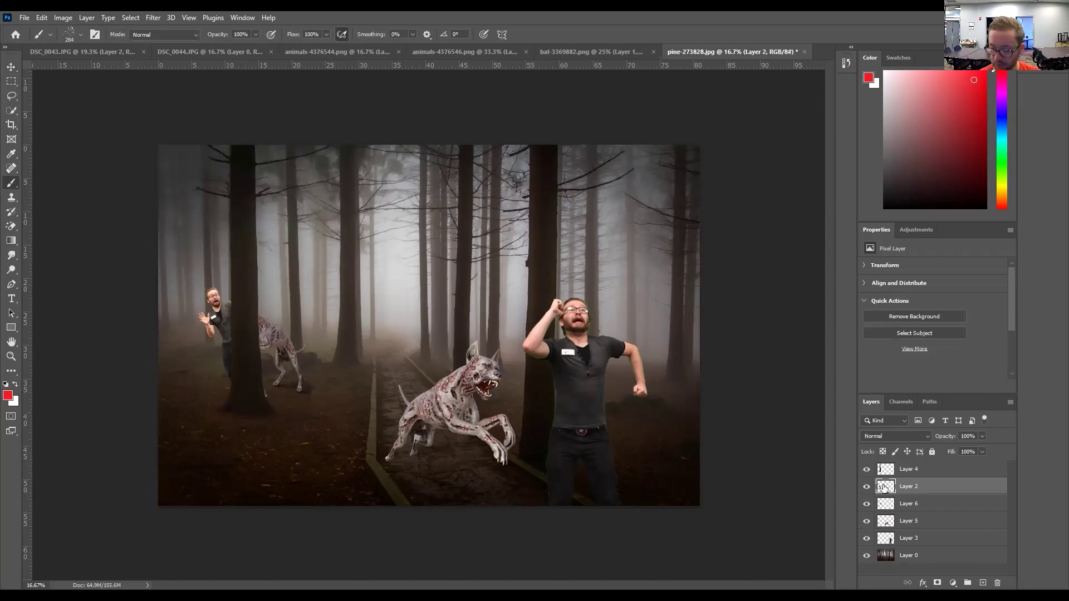
pyautogui.click(937, 557)
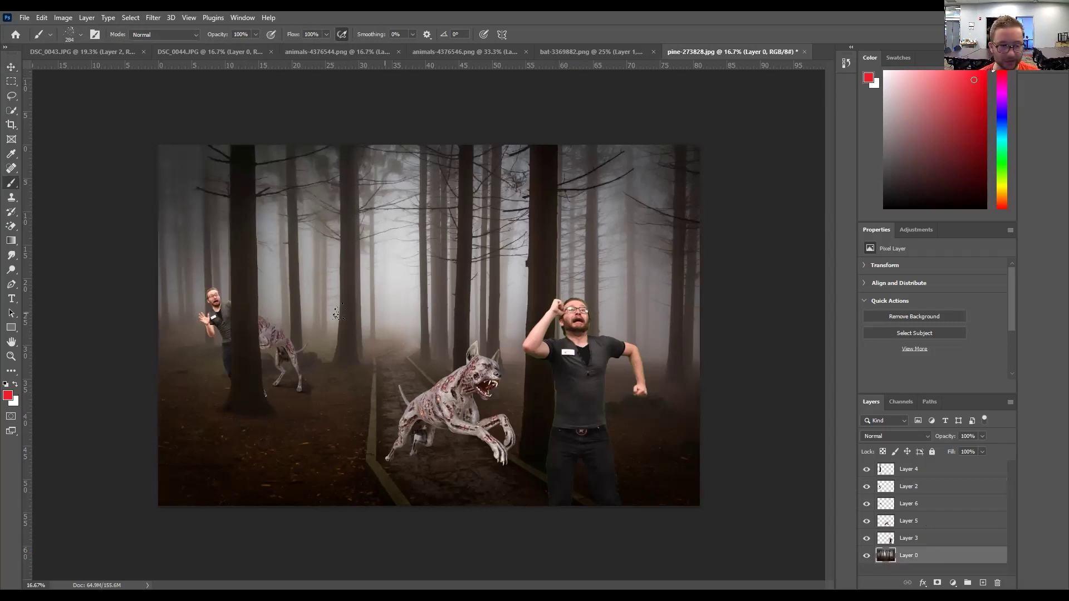
pyautogui.moveTo(240, 323); pyautogui.dragTo(296, 267)
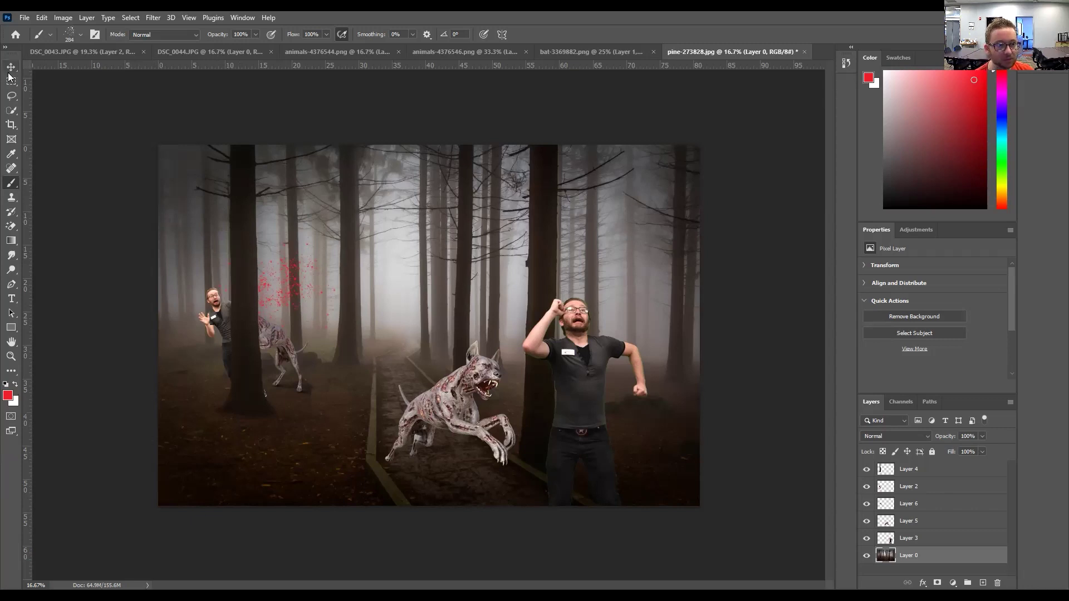
# Step: Scale the small man on Layer 2 to 98.95% so he sits slightly further out from behind the left tree trunk
pyautogui.click(921, 489)
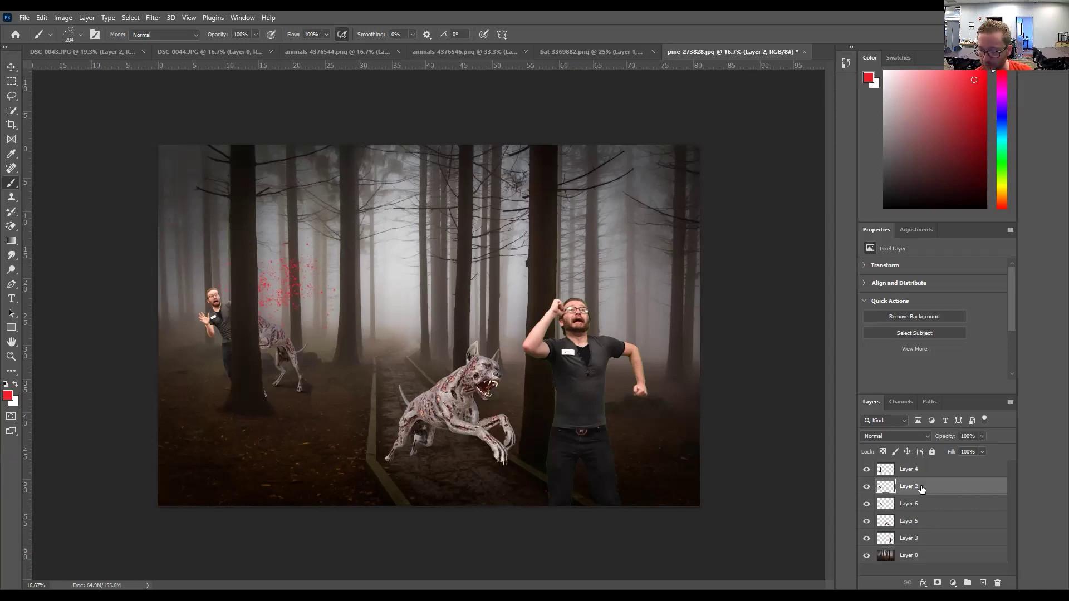
pyautogui.hotkey('ctrl', 't')
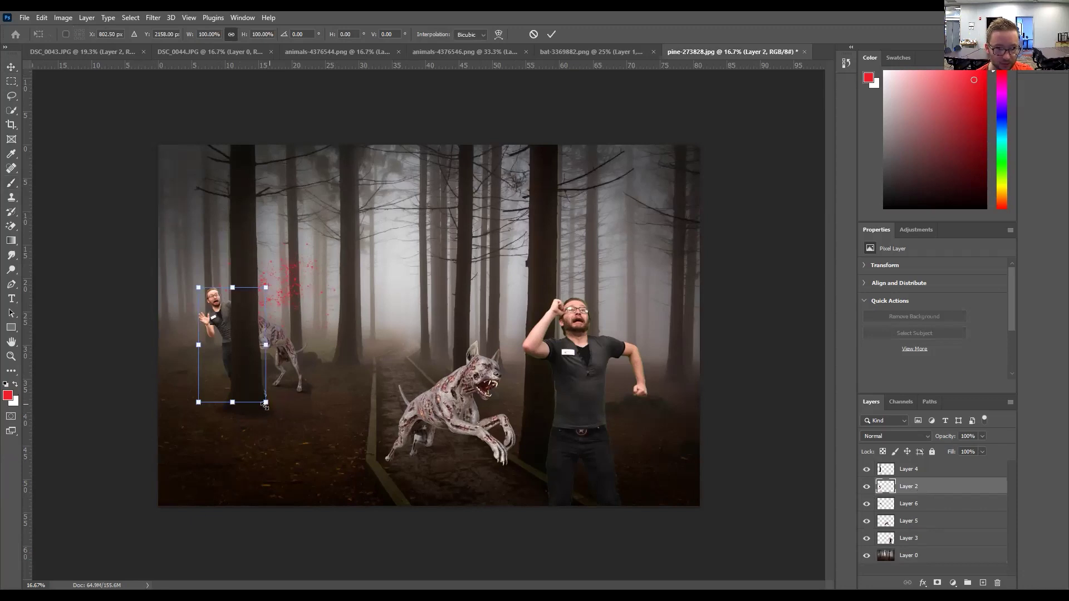
pyautogui.moveTo(265, 406); pyautogui.dragTo(262, 405)
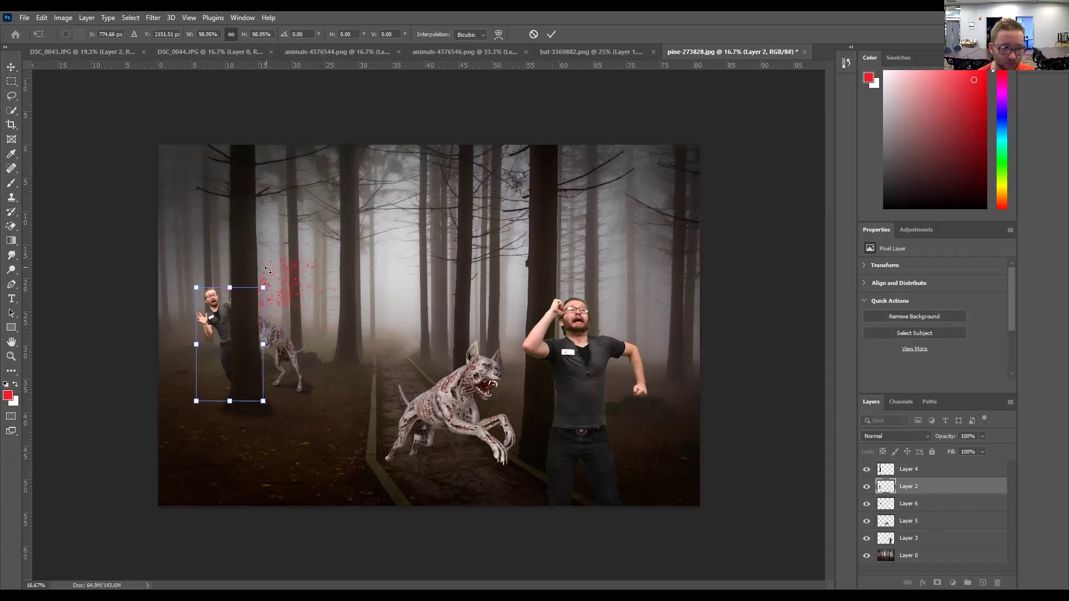
pyautogui.moveTo(269, 283); pyautogui.dragTo(269, 283)
pyautogui.press('Return')
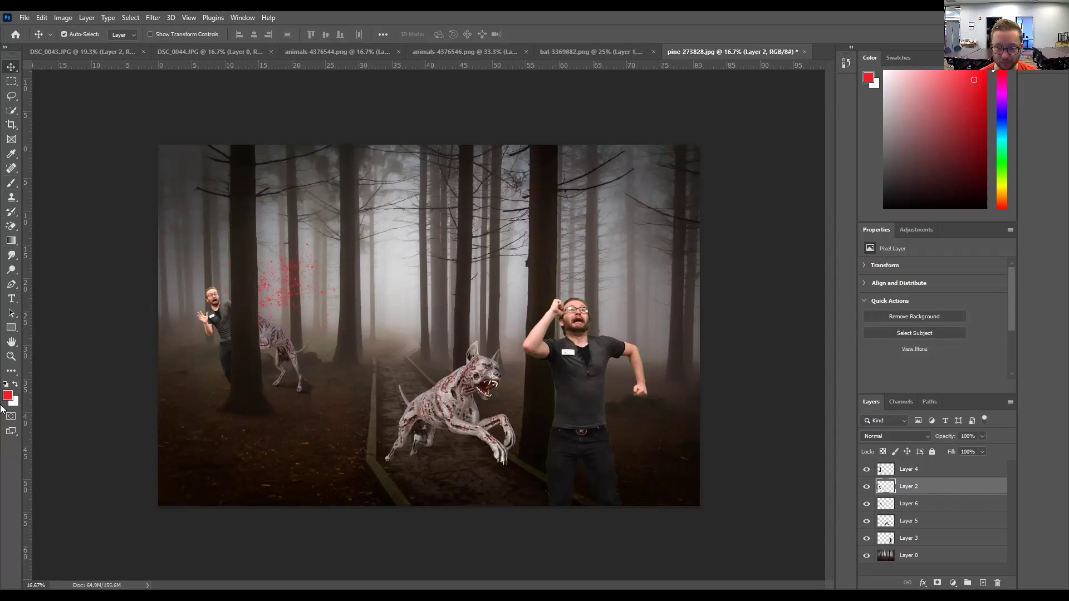
# Step: Lasso the third bat in the bottom row of bat-3369882.png, copy it and paste it into pine-273828.jpg above Layer 2
pyautogui.click(573, 50)
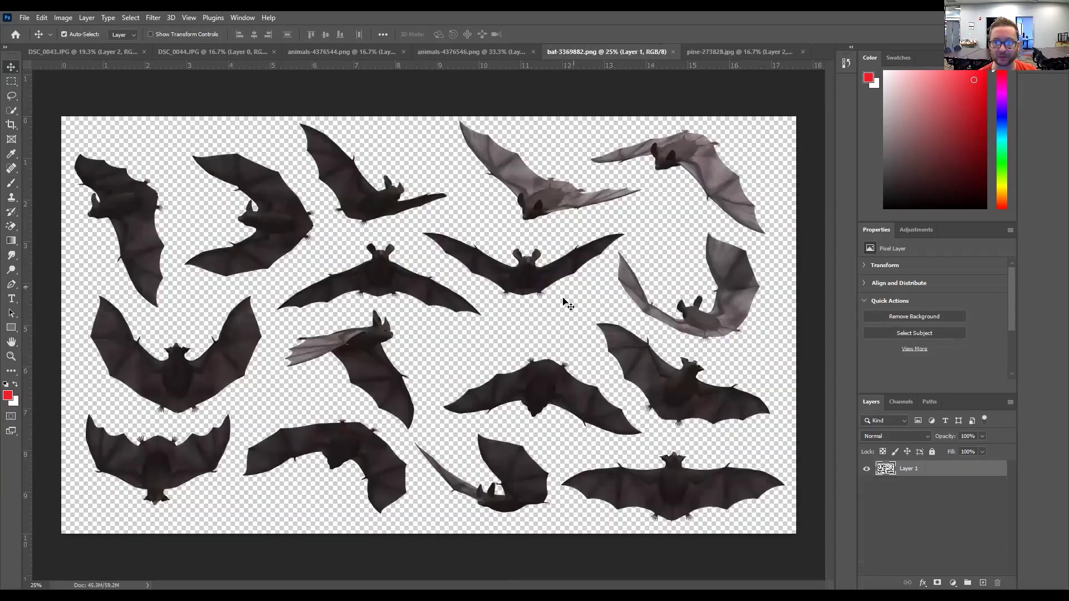
pyautogui.click(11, 98)
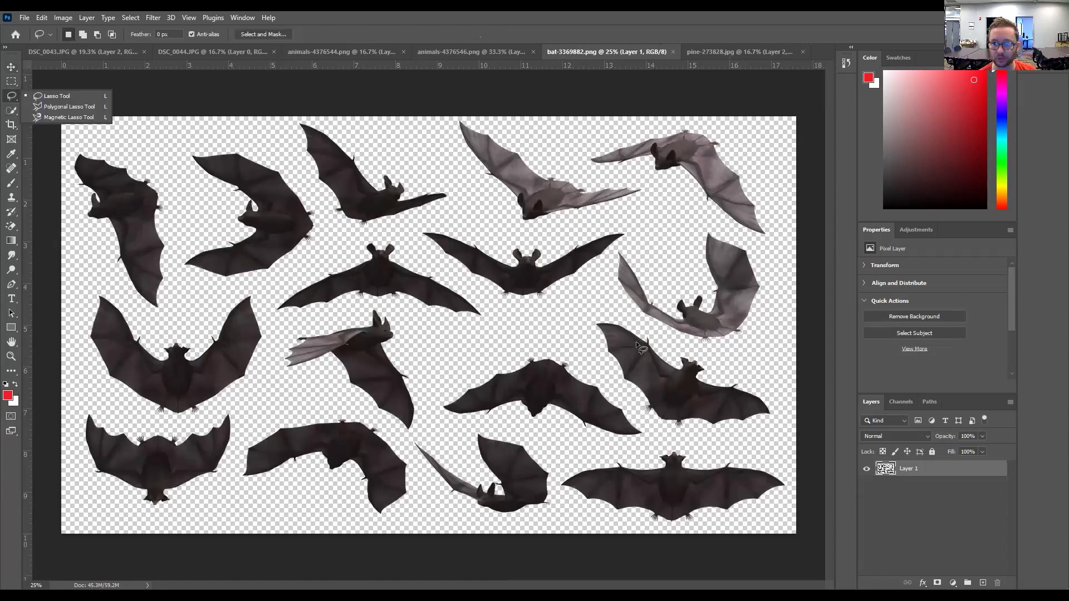
pyautogui.moveTo(471, 424)
pyautogui.mouseDown()
pyautogui.moveTo(406, 436)
pyautogui.moveTo(421, 473)
pyautogui.moveTo(488, 519)
pyautogui.moveTo(555, 524)
pyautogui.moveTo(559, 501)
pyautogui.moveTo(532, 443)
pyautogui.moveTo(487, 425)
pyautogui.moveTo(456, 429)
pyautogui.mouseUp()
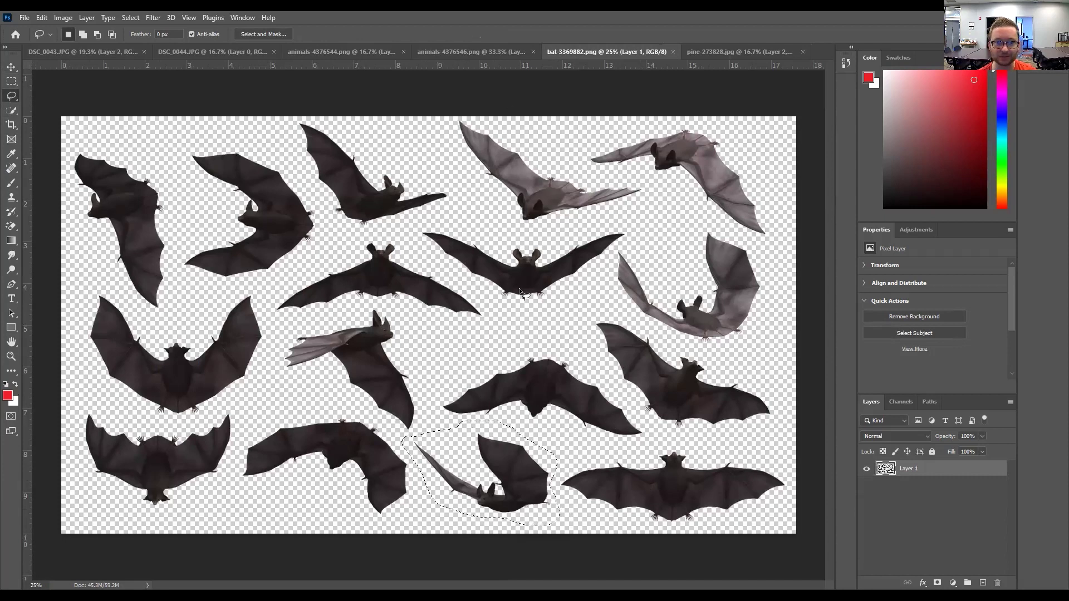
pyautogui.hotkey('ctrl', 'c')
pyautogui.hotkey('ctrl', 'Tab')
pyautogui.hotkey('ctrl', 'v')
pyautogui.click(9, 67)
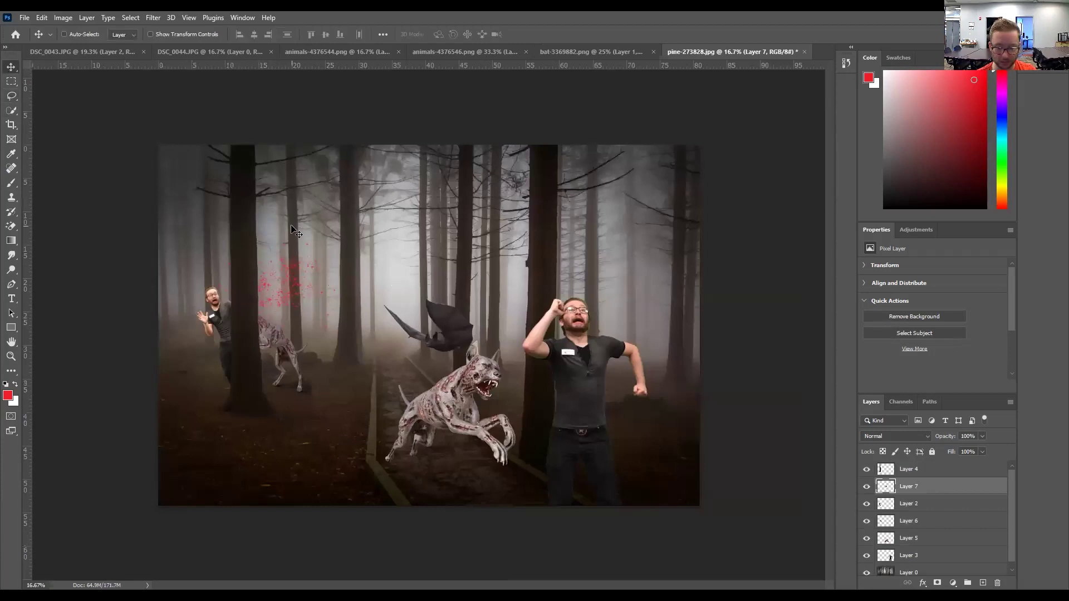
# Step: Scale the bat on Layer 7 to 56.35% and place it over the second large trunk, above and beyond the red spatter
pyautogui.hotkey('ctrl', 't')
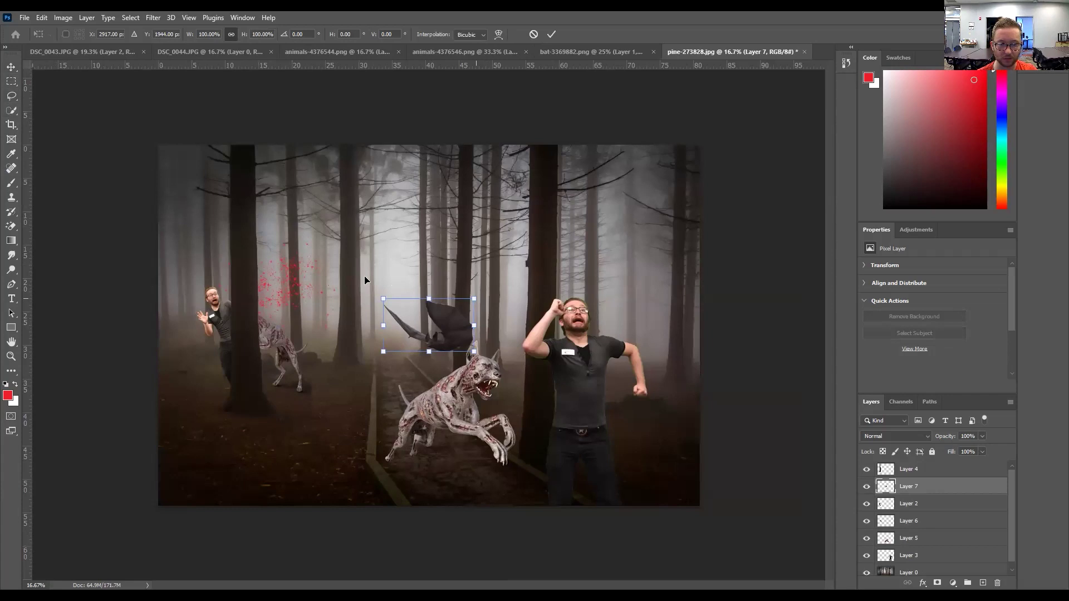
pyautogui.moveTo(428, 323); pyautogui.dragTo(308, 234)
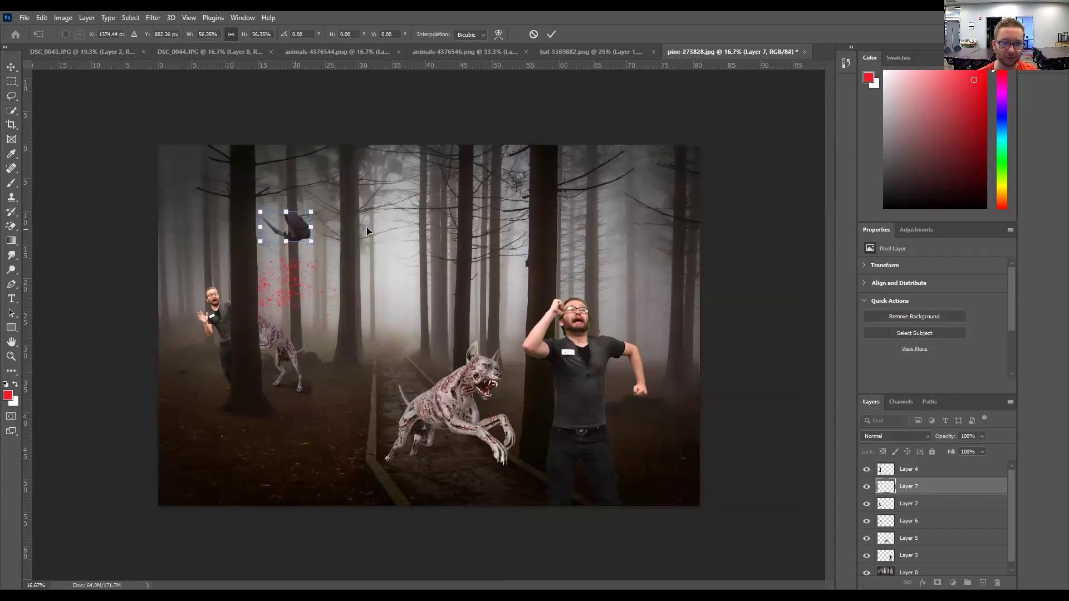
pyautogui.moveTo(289, 227); pyautogui.dragTo(360, 230)
pyautogui.press('Return')
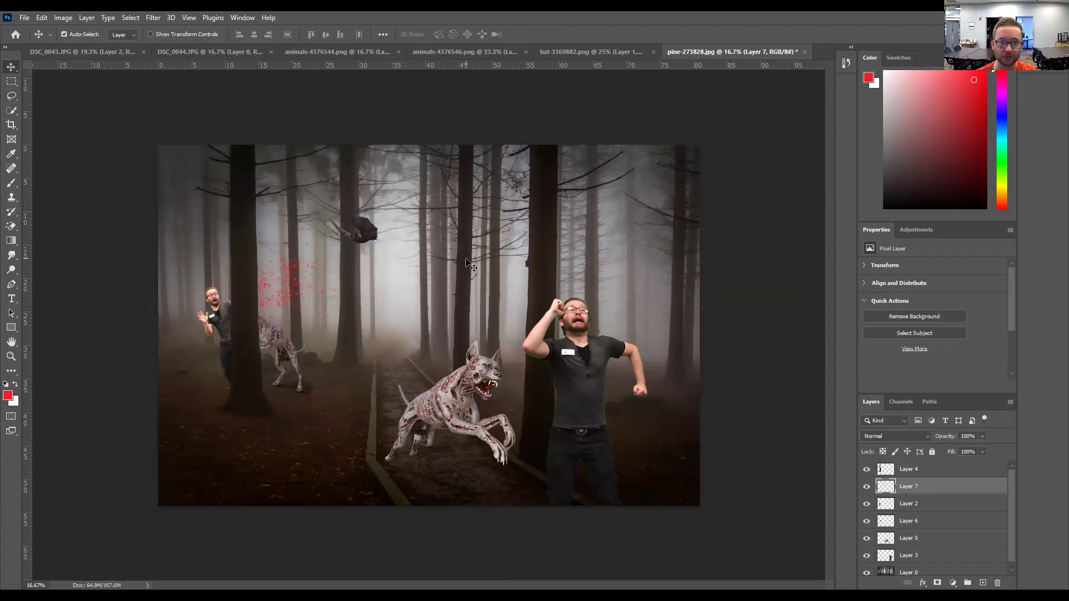
# Step: Lasso the side-view bat with the pale wing in bat-3369882.png and paste a copy into pine-273828.jpg above Layer 7
pyautogui.click(583, 52)
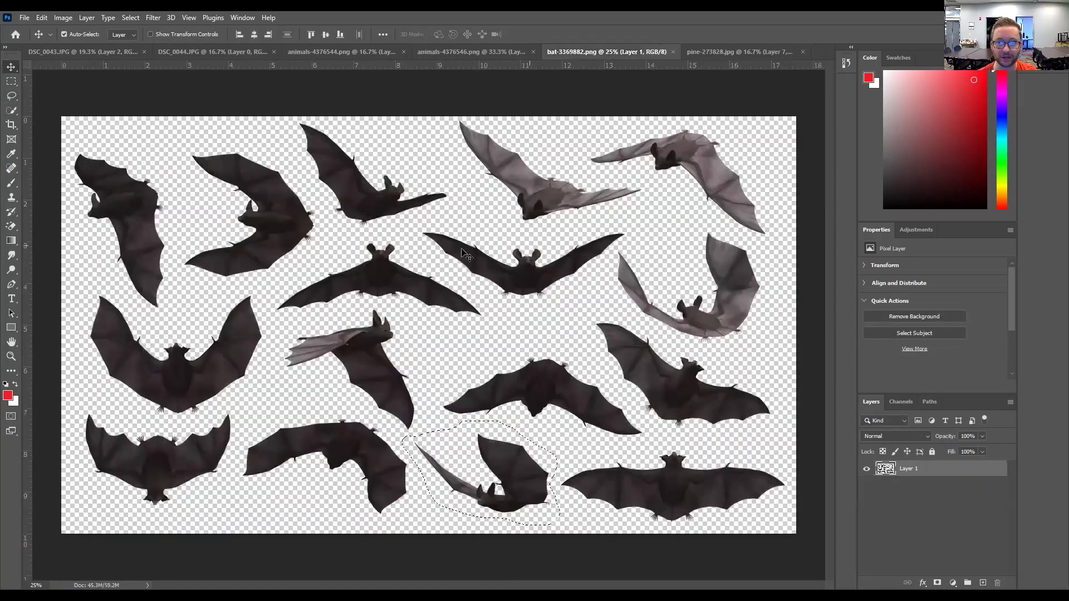
pyautogui.click(11, 95)
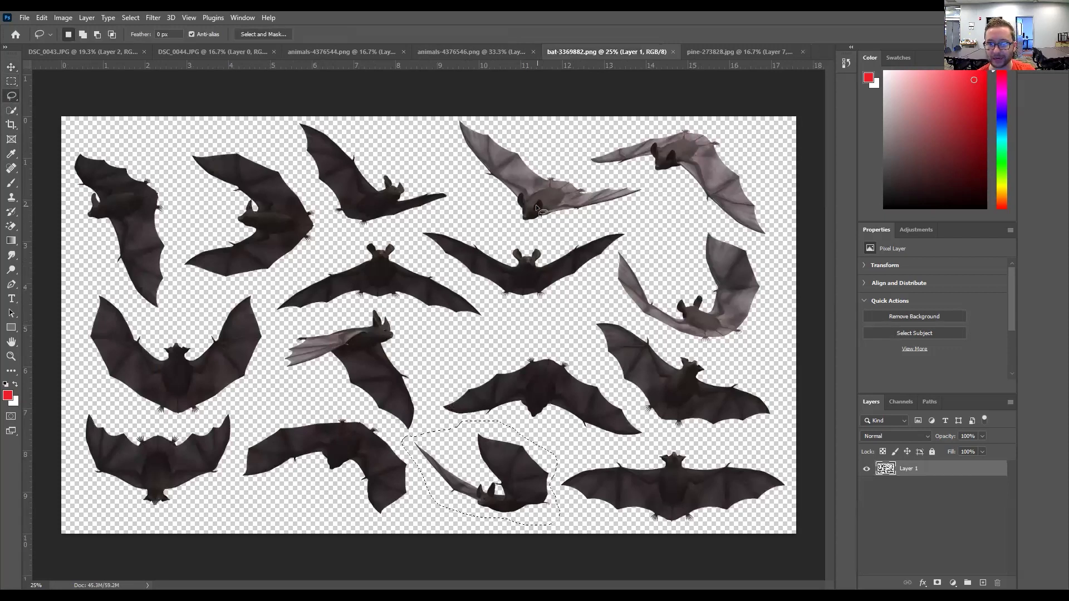
pyautogui.moveTo(343, 312)
pyautogui.mouseDown()
pyautogui.moveTo(286, 333)
pyautogui.moveTo(272, 370)
pyautogui.moveTo(284, 386)
pyautogui.moveTo(344, 394)
pyautogui.moveTo(415, 439)
pyautogui.moveTo(433, 393)
pyautogui.moveTo(415, 311)
pyautogui.moveTo(343, 313)
pyautogui.mouseUp()
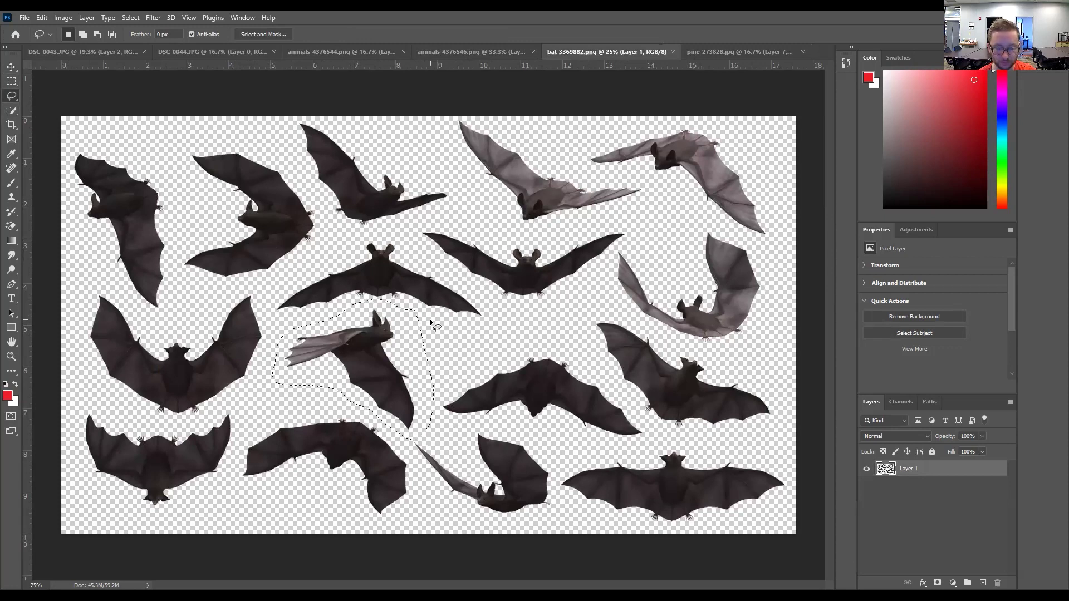
pyautogui.moveTo(436, 325)
pyautogui.mouseDown()
pyautogui.moveTo(688, 52)
pyautogui.moveTo(572, 252)
pyautogui.moveTo(470, 304)
pyautogui.mouseUp()
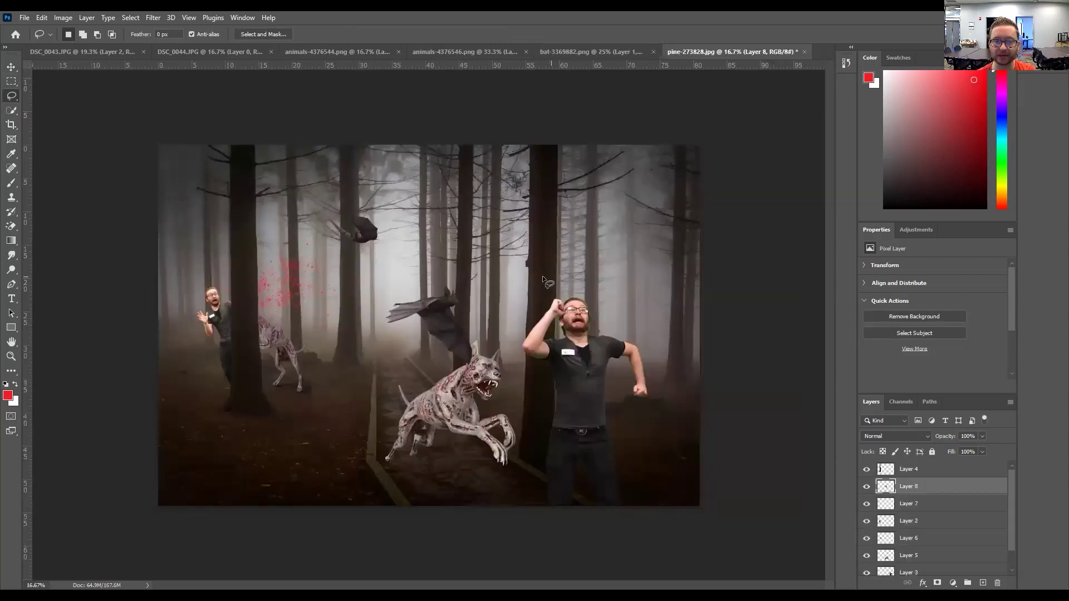
pyautogui.click(11, 67)
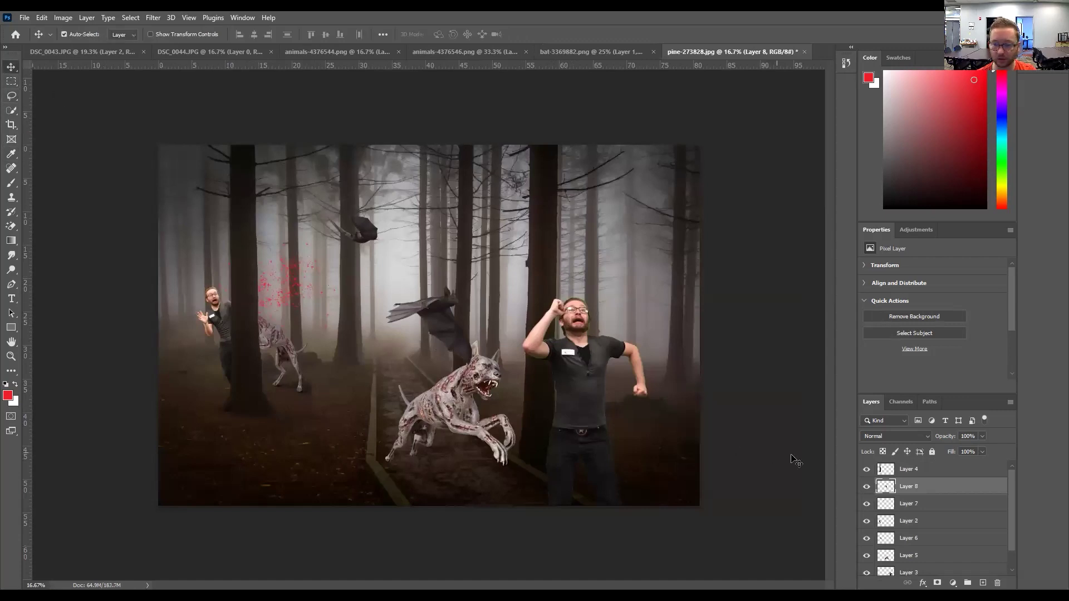
# Step: Quick-select the large tree trunk behind the big man on Layer 0 and copy it to a new layer
pyautogui.scroll(-2, 937, 536)
pyautogui.click(899, 572)
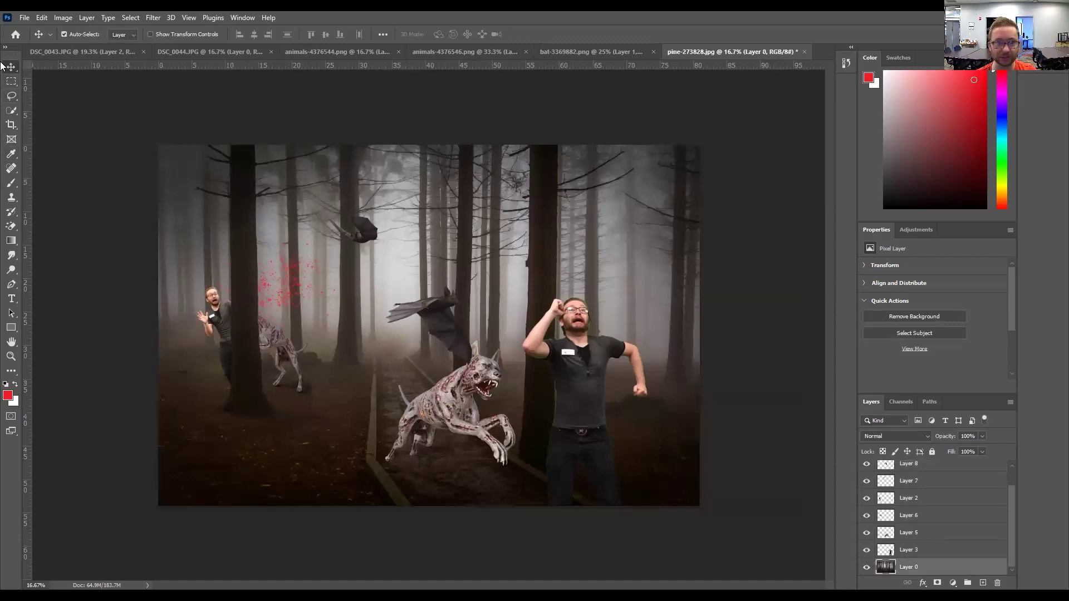
pyautogui.click(14, 111)
pyautogui.moveTo(539, 153); pyautogui.dragTo(551, 229)
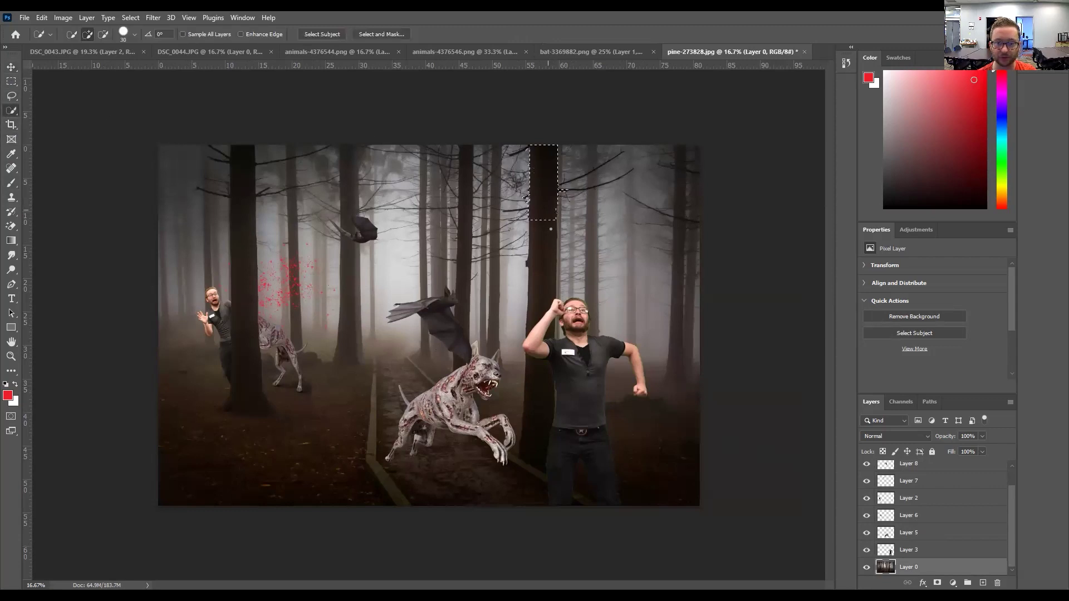
pyautogui.moveTo(548, 284)
pyautogui.mouseDown()
pyautogui.moveTo(528, 412)
pyautogui.moveTo(540, 445)
pyautogui.mouseUp()
pyautogui.hotkey('ctrl', 'j')
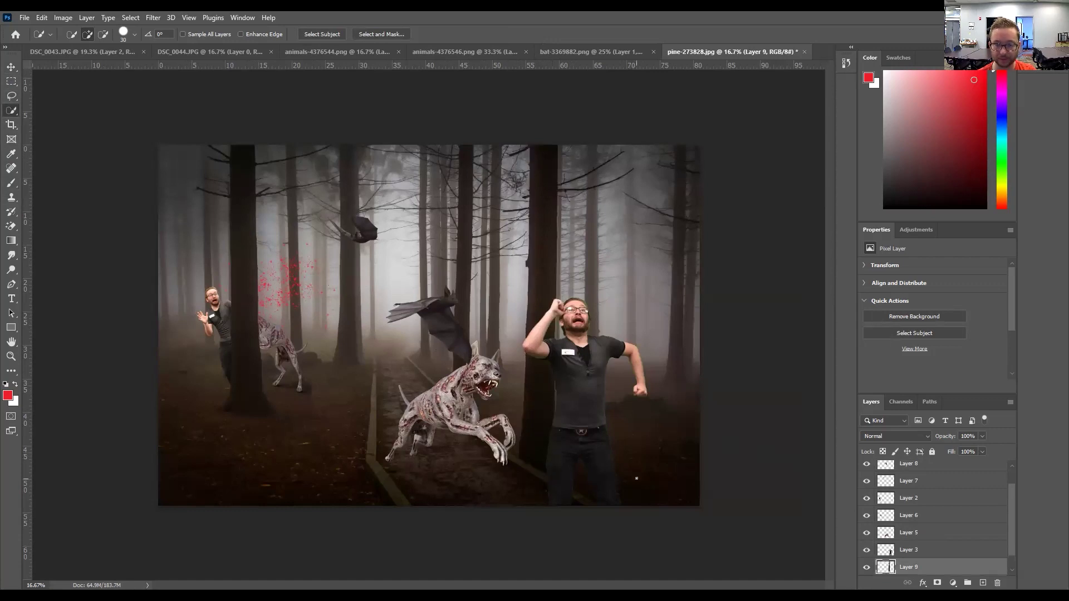
# Step: Move the side-view bat on Layer 8 from above the leaping dog over to the big man's head and raised arm
pyautogui.scroll(2, 961, 523)
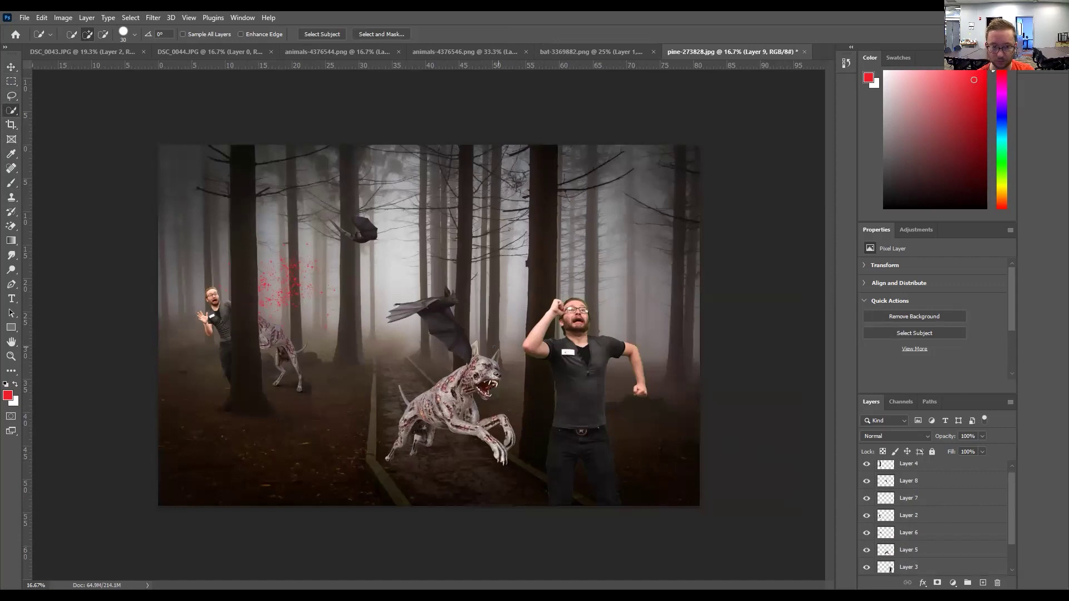
pyautogui.click(12, 67)
pyautogui.click(435, 311)
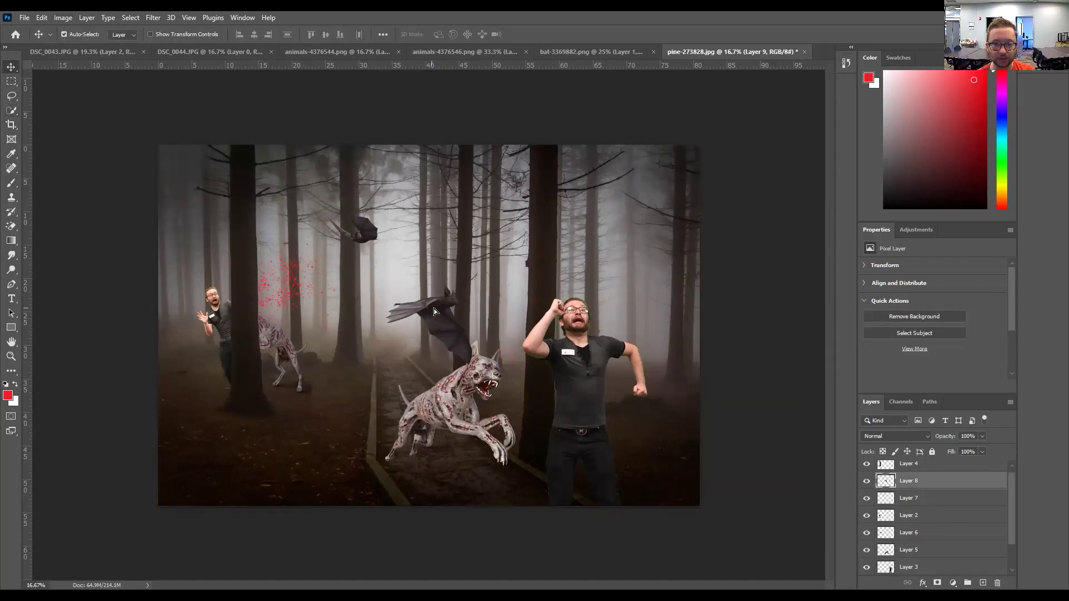
pyautogui.moveTo(446, 323); pyautogui.dragTo(557, 315)
# Step: Place Layer 8 between Layer 9 and Layer 0, and shift the bat up so it peeks out behind the trunk and man
pyautogui.scroll(-2, 926, 501)
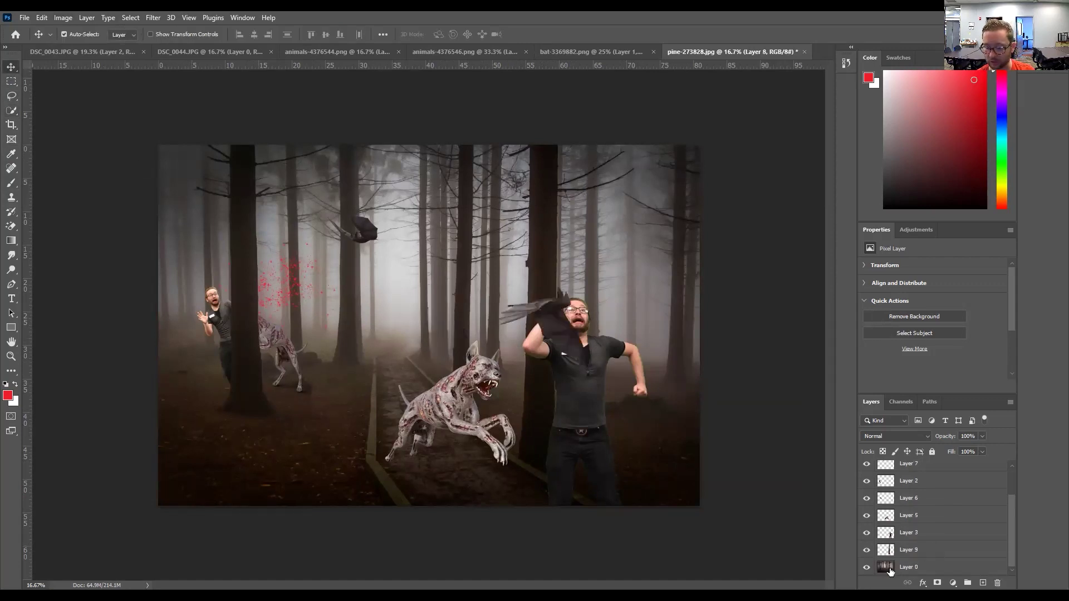
pyautogui.scroll(2, 926, 490)
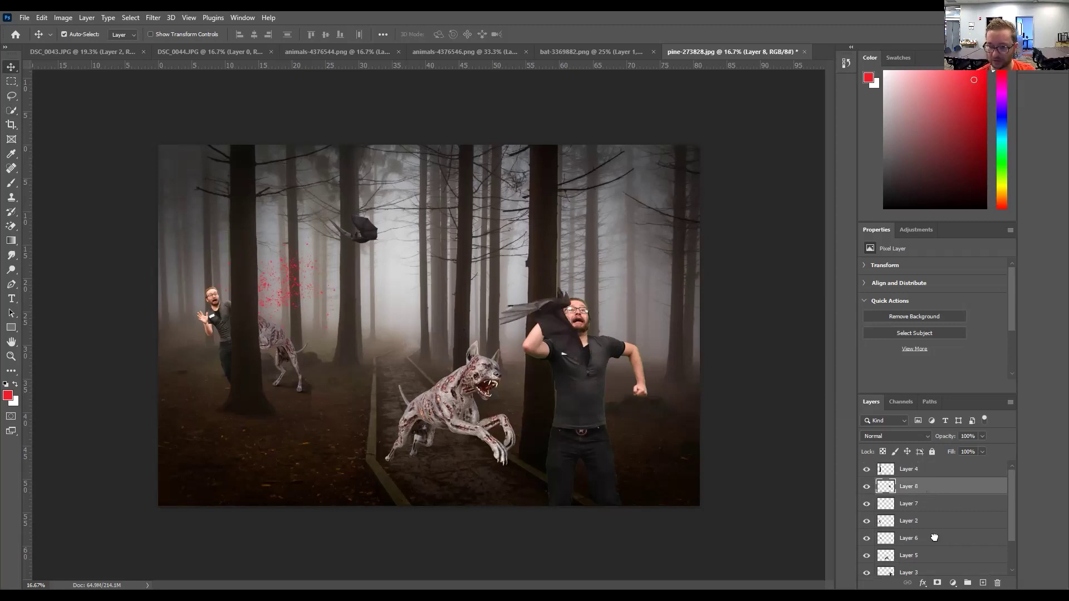
pyautogui.moveTo(933, 571)
pyautogui.mouseDown()
pyautogui.moveTo(936, 523)
pyautogui.moveTo(919, 558)
pyautogui.mouseUp()
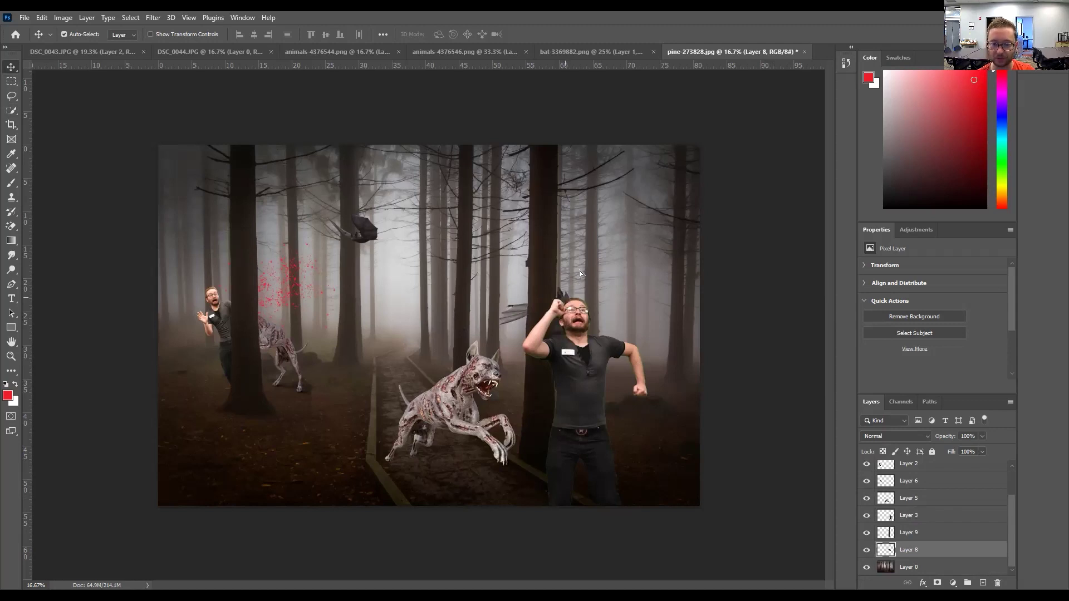
pyautogui.moveTo(567, 301); pyautogui.dragTo(578, 284)
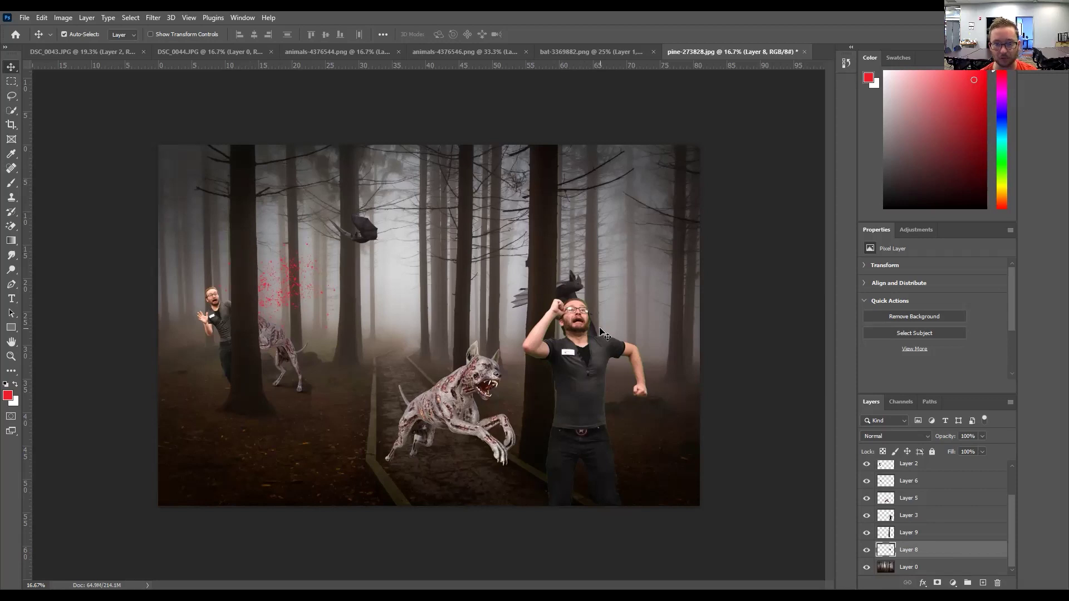
# Step: Add a red Algerian paragraph text reading HAPPY HALLOWEEN across the top of the forest, in a box about 64.21 by 7.57 in above Layer 4
pyautogui.click(12, 303)
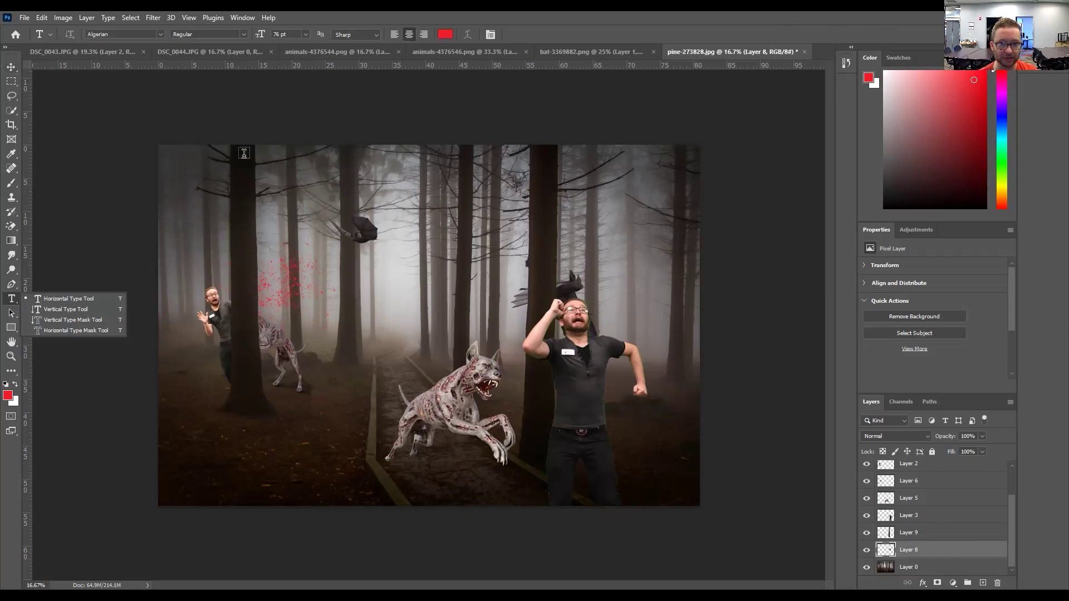
pyautogui.scroll(2, 986, 506)
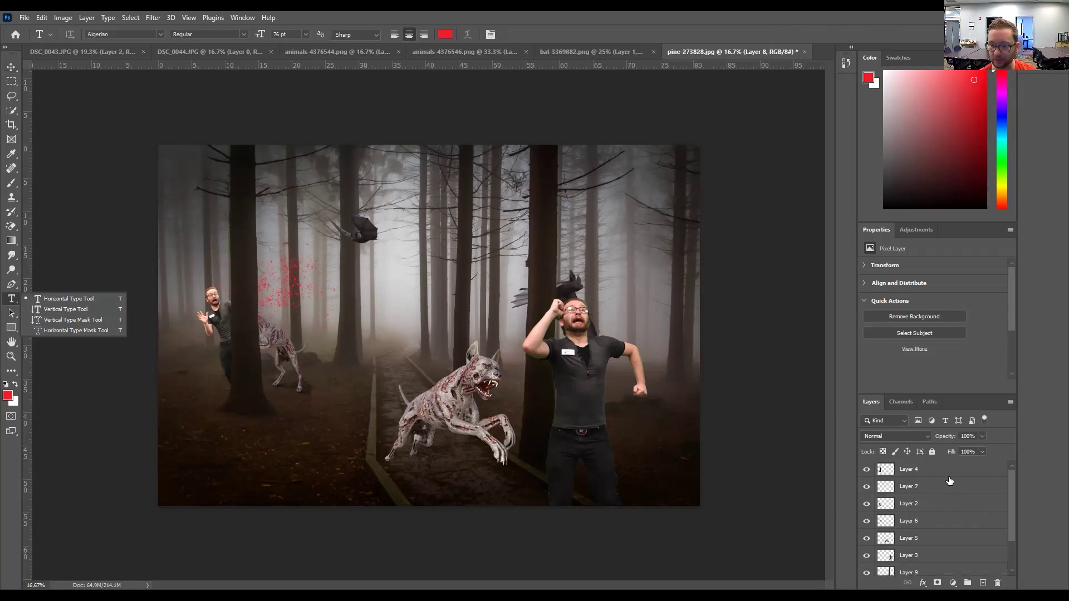
pyautogui.click(913, 471)
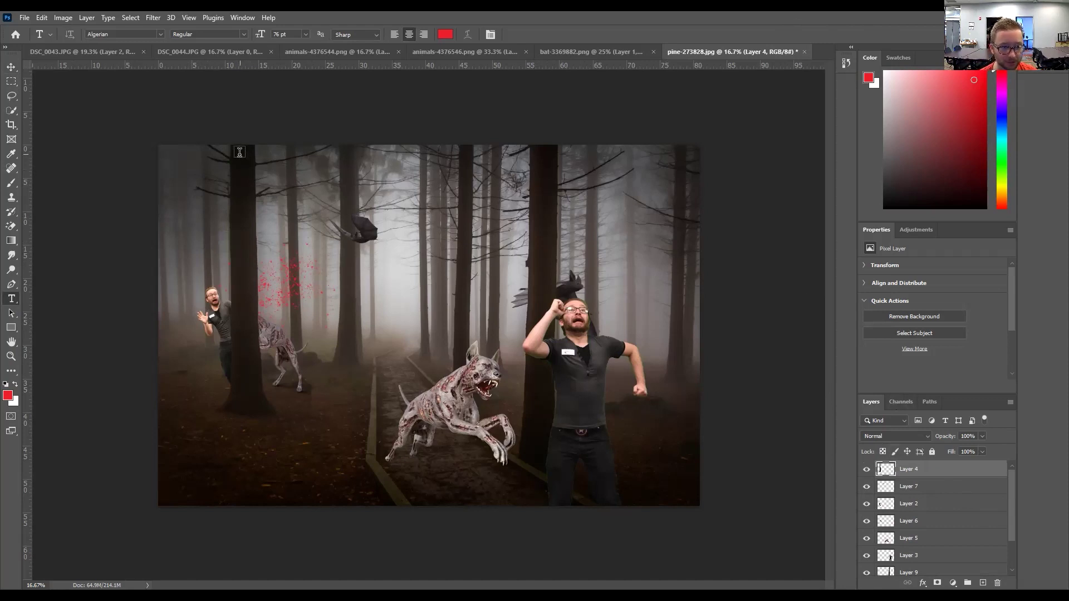
pyautogui.moveTo(244, 154); pyautogui.dragTo(674, 205)
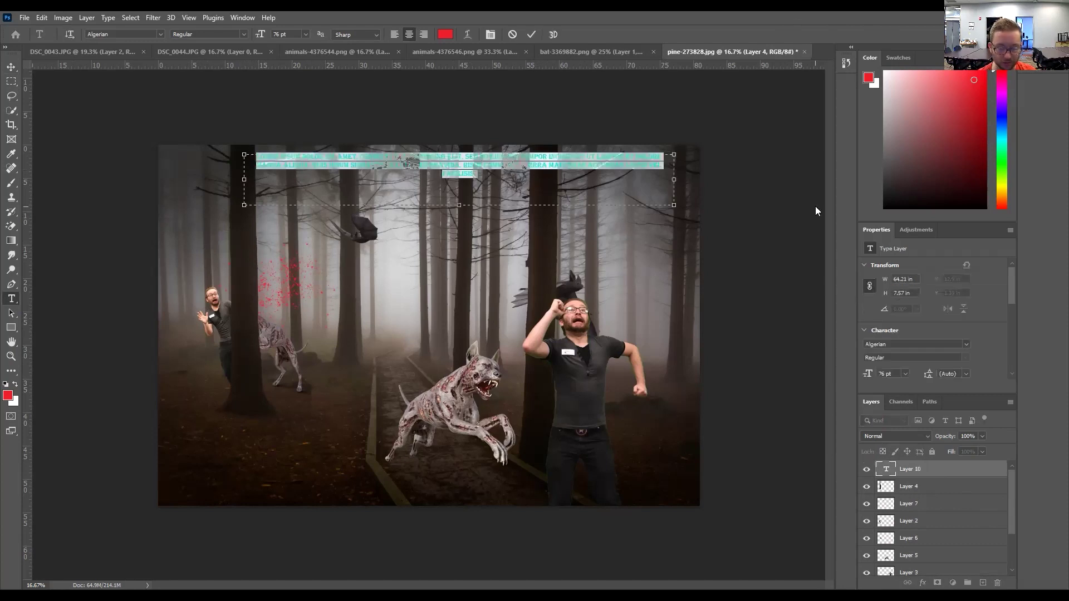
pyautogui.press('BackSpace')
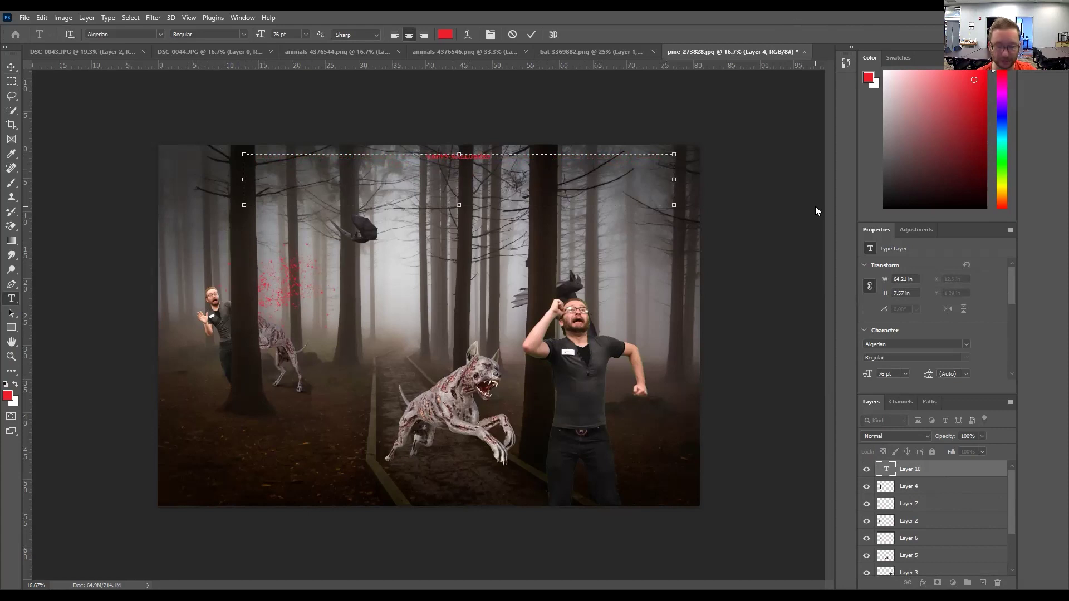
pyautogui.hotkey('ctrl', 'a')
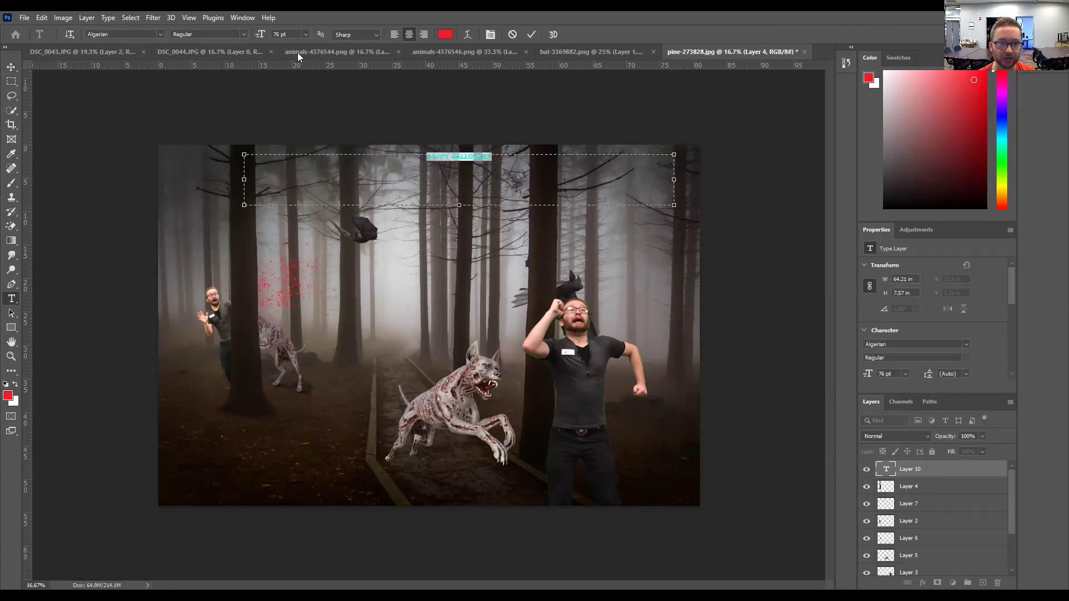
pyautogui.click(305, 34)
pyautogui.click(281, 36)
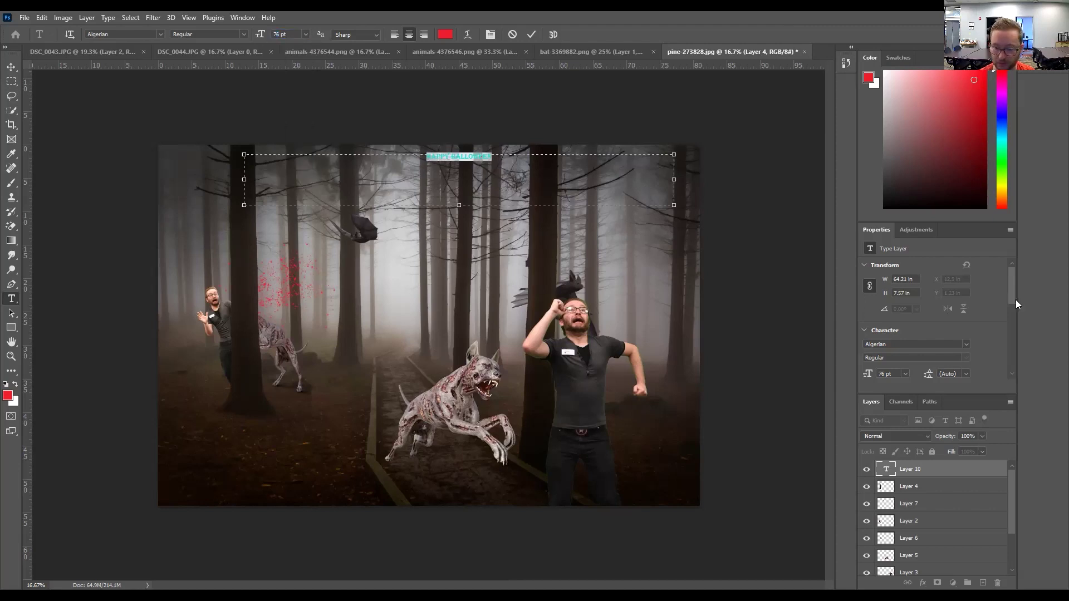
pyautogui.press('Return')
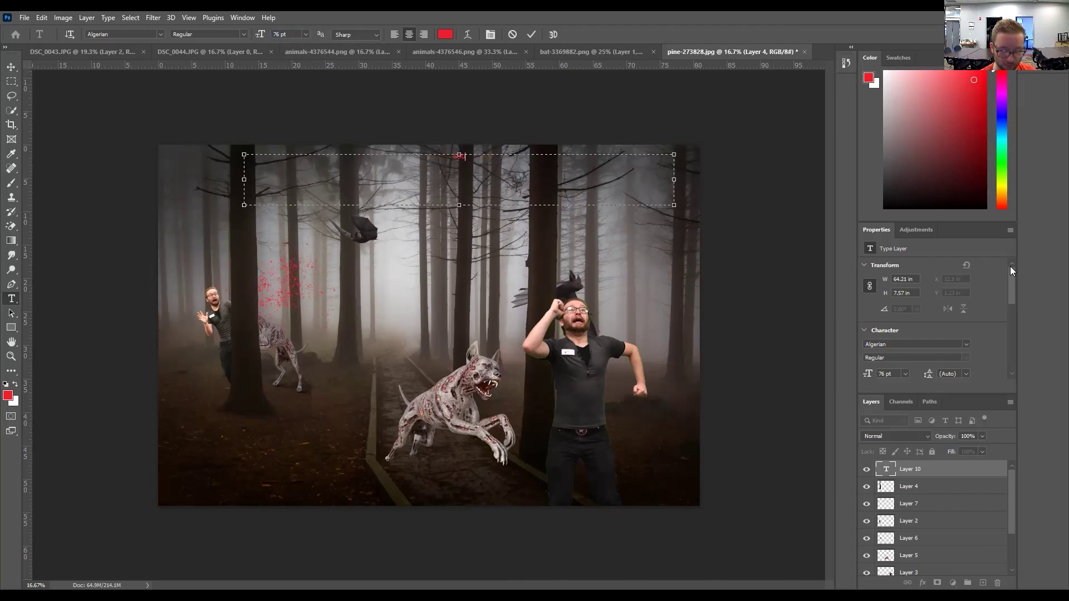
# Step: Set the whole HAPPY HALLOWEEN text to a font size of 500 pt
pyautogui.hotkey('ctrl', 'a')
pyautogui.click(274, 38)
pyautogui.press('Delete')
pyautogui.press('Delete')
pyautogui.press('Delete')
pyautogui.write('500')
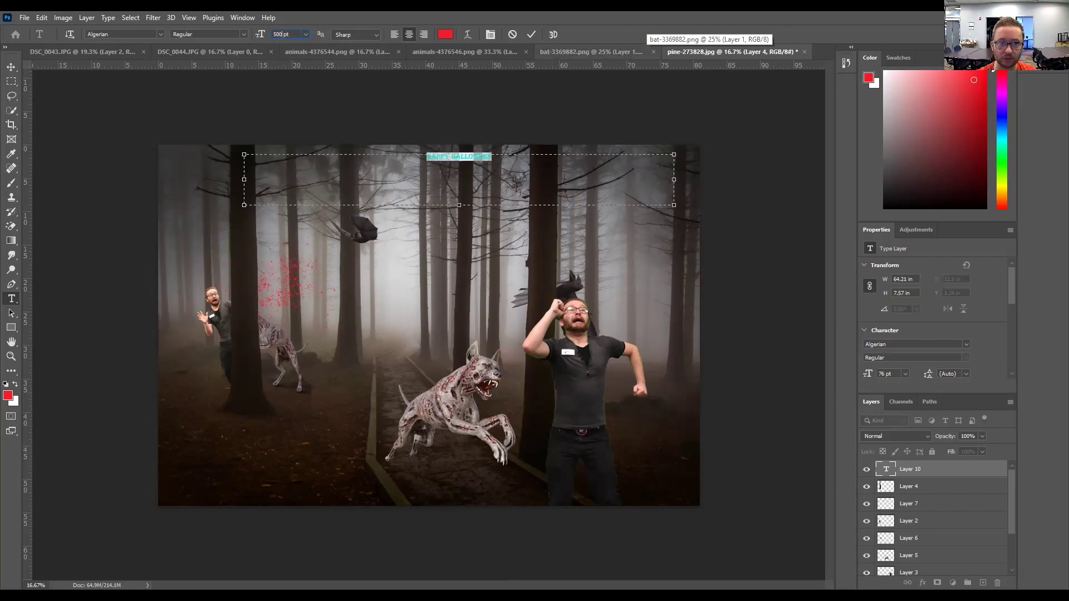
pyautogui.press('Return')
pyautogui.click(434, 156)
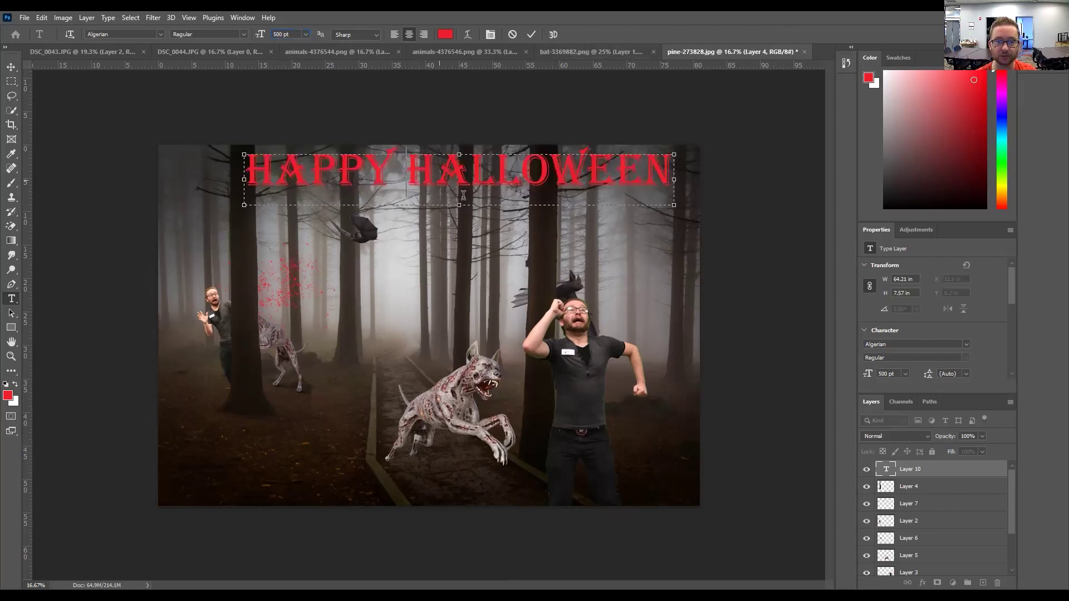
# Step: Try to change the HAPPY HALLOWEEN text's font to Copperplate Gothic Bold
pyautogui.click(160, 34)
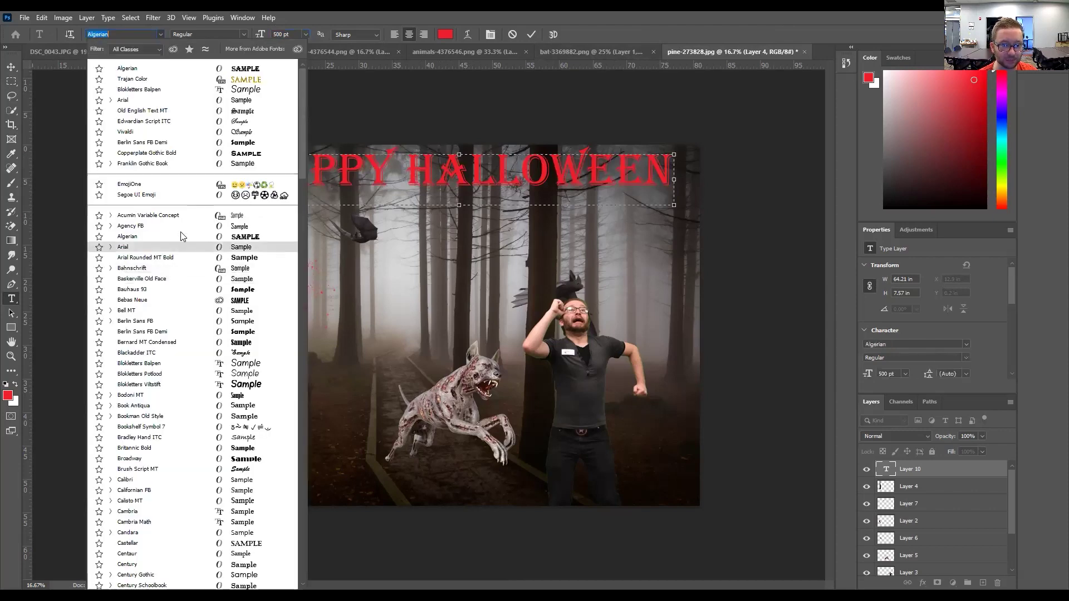
pyautogui.write('Corbel')
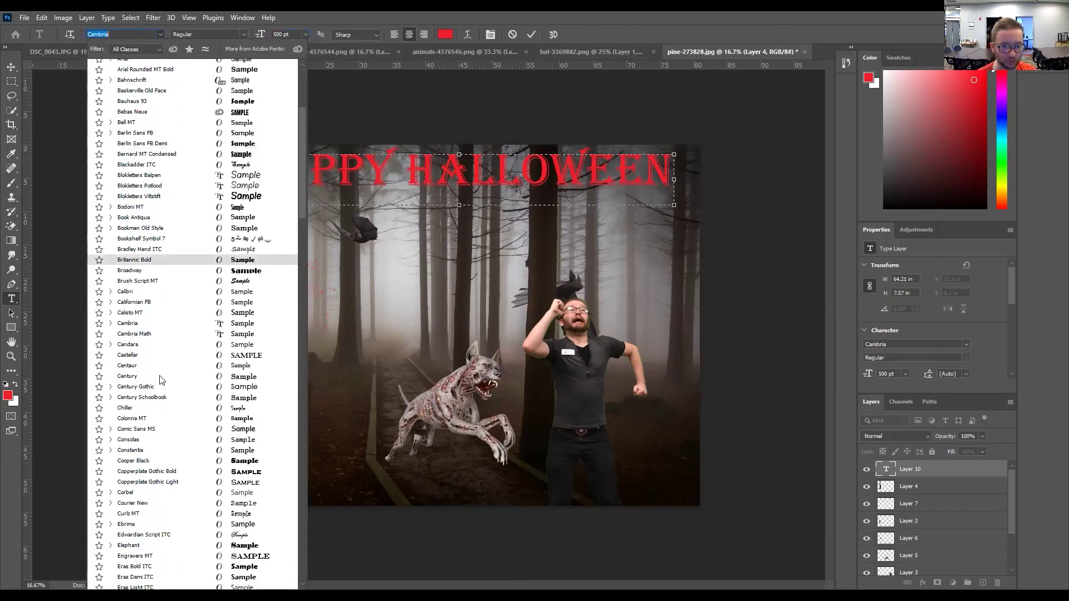
pyautogui.write('Copperplate Gothic Bold')
pyautogui.press('Return')
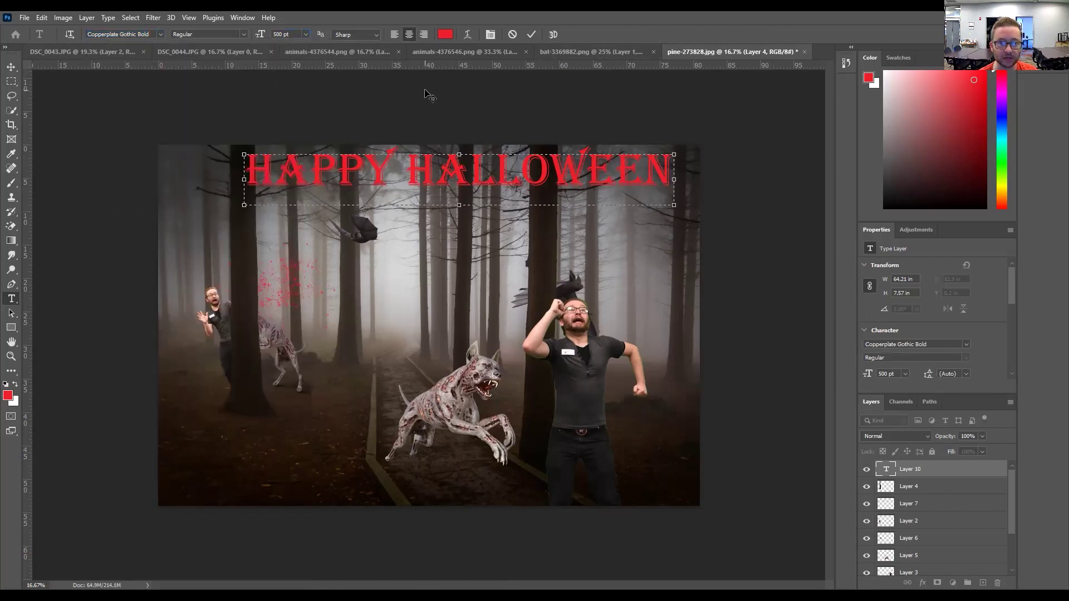
# Step: Commit the HAPPY HALLOWEEN text and move it slightly left and down, to about X 9.54 in, Y 1.48 in
pyautogui.click(11, 66)
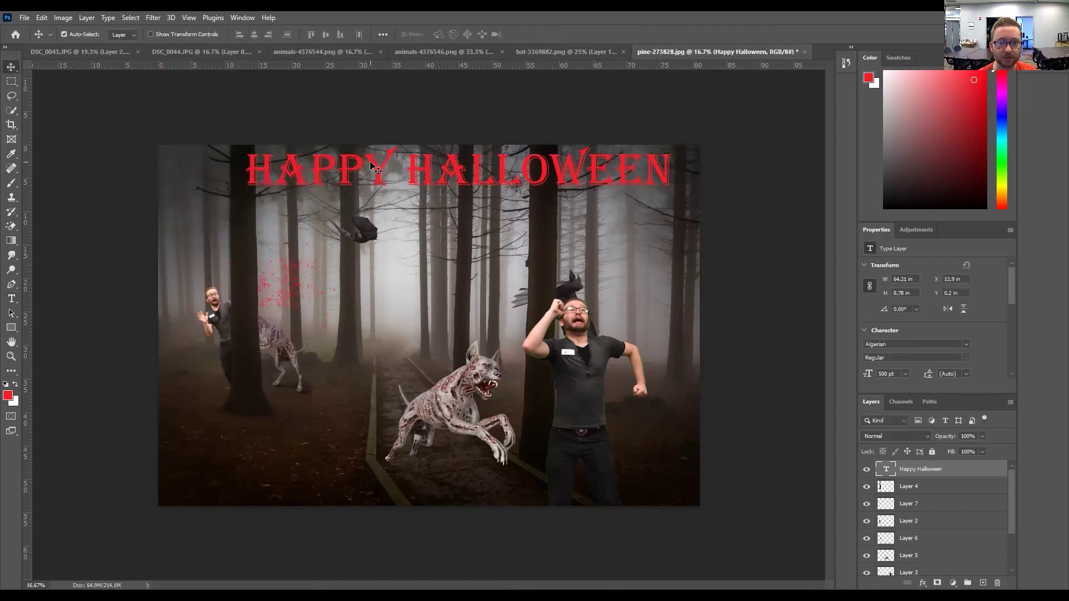
pyautogui.moveTo(359, 173); pyautogui.dragTo(347, 177)
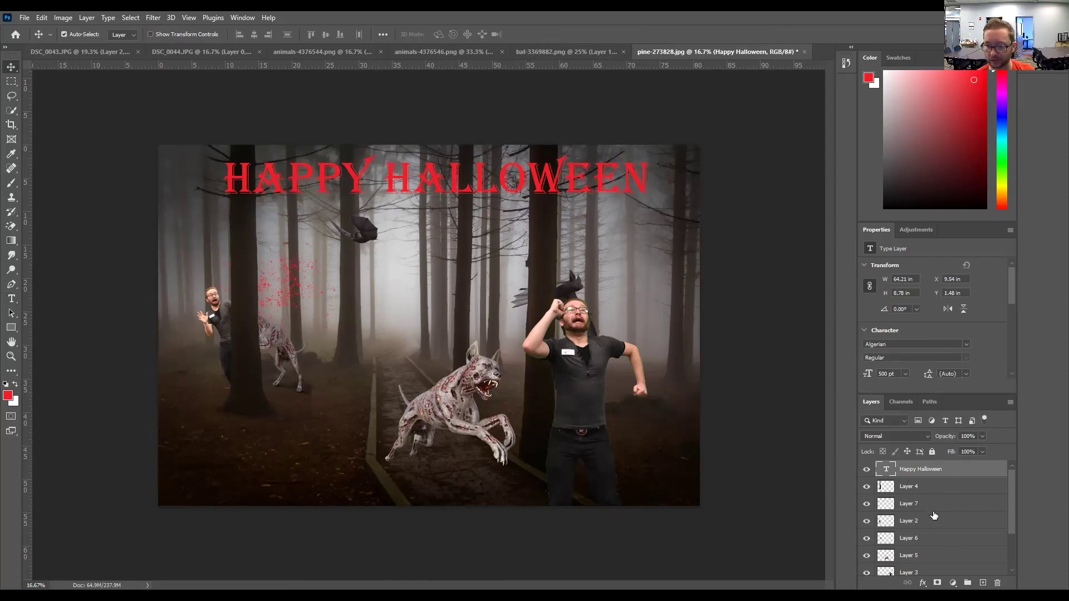
# Step: Add a Drop Shadow layer style to the Happy Halloween text layer
pyautogui.scroll(-1, 939, 497)
pyautogui.scroll(1, 938, 497)
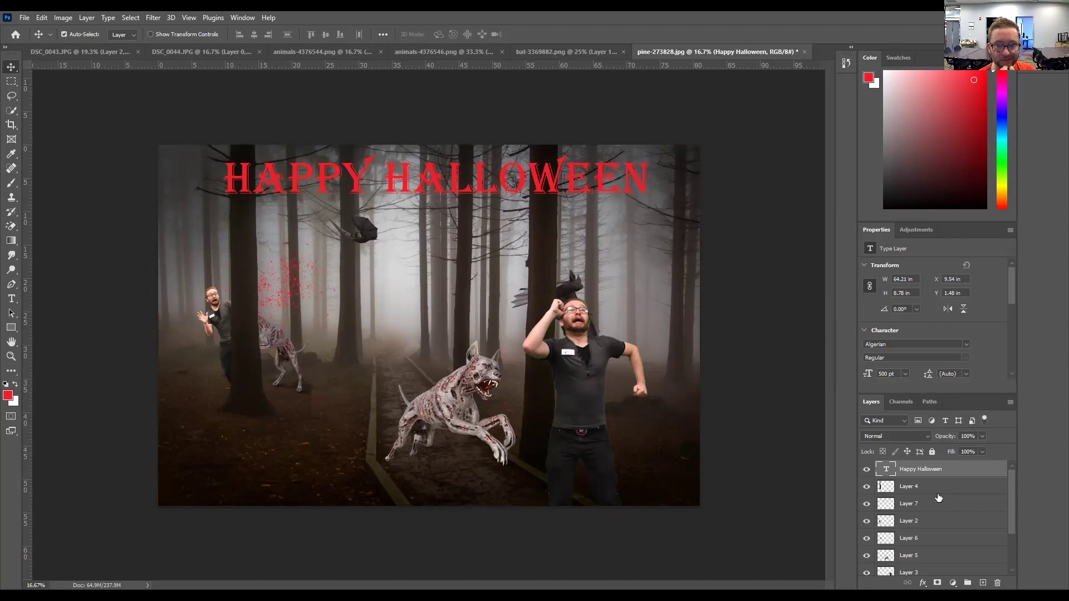
pyautogui.rightClick(951, 469)
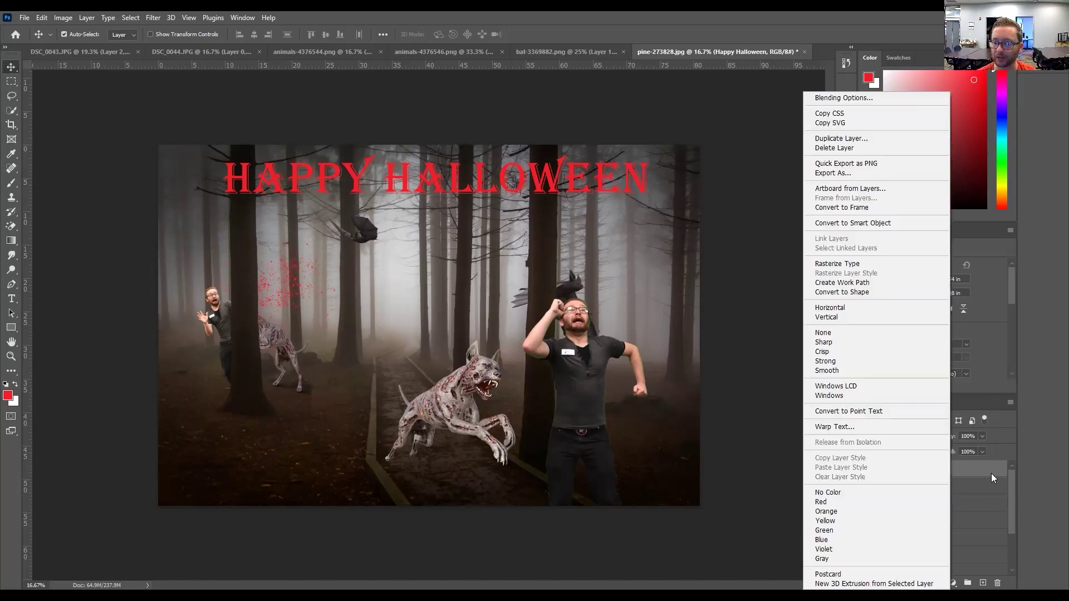
pyautogui.click(837, 99)
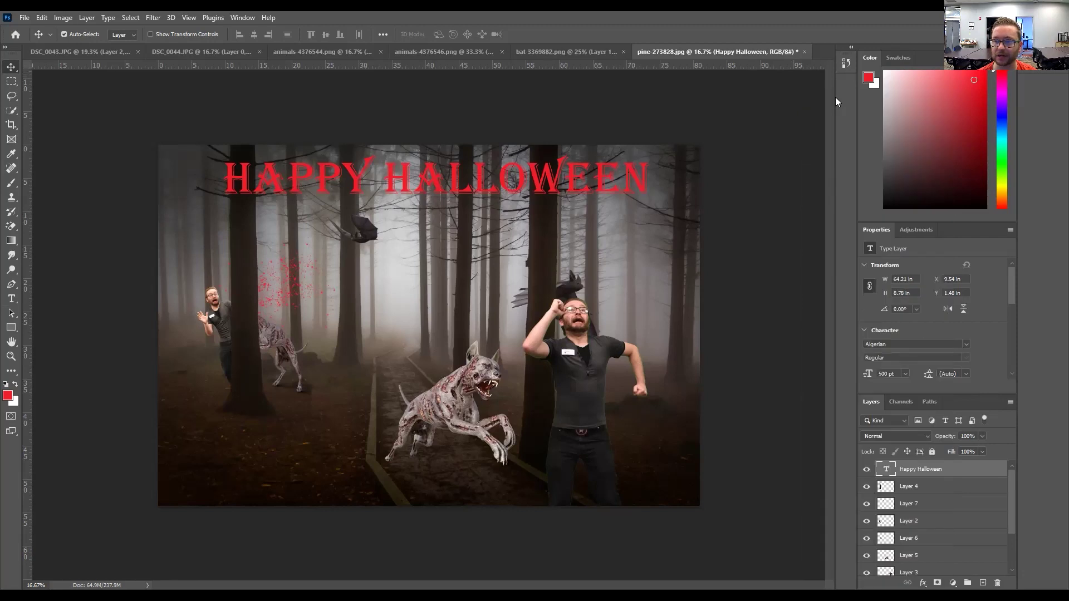
pyautogui.click(542, 435)
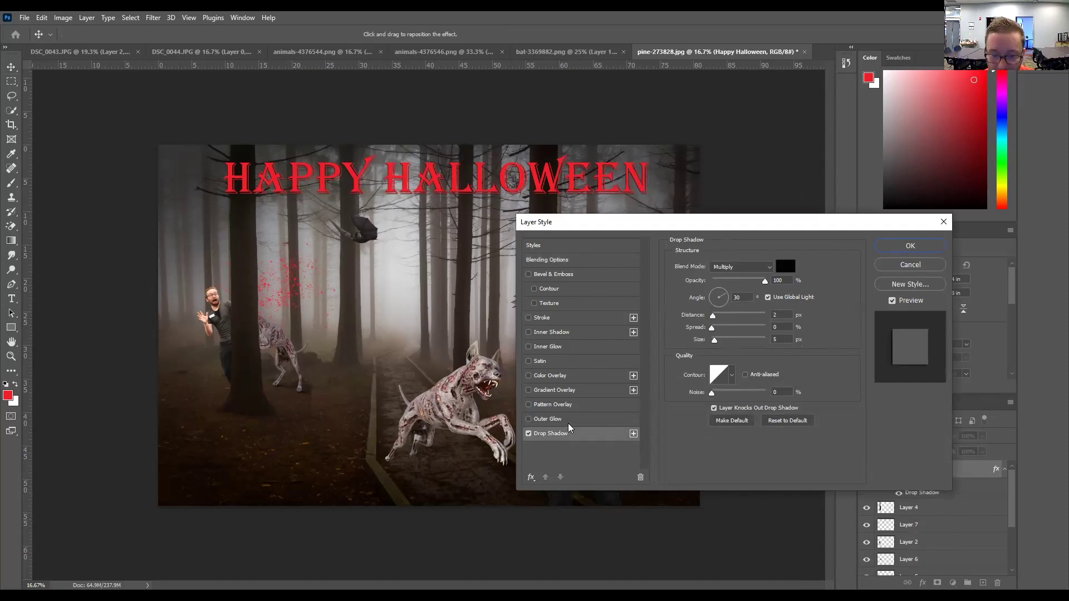
# Step: Add an Outer Glow at 42% opacity to the Happy Halloween text layer and apply the layer style
pyautogui.click(568, 419)
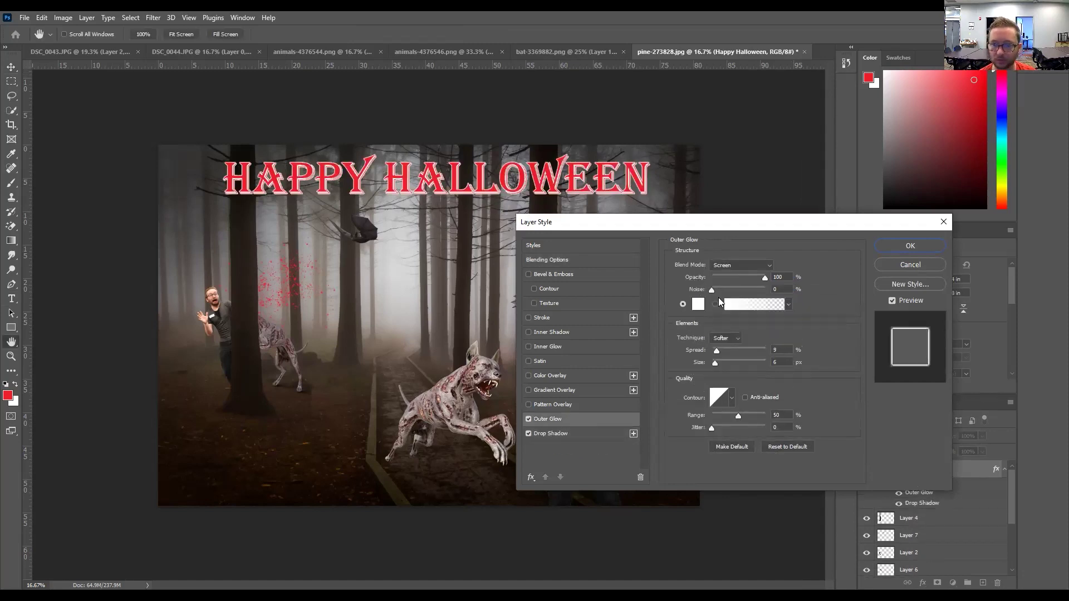
pyautogui.moveTo(764, 277); pyautogui.dragTo(734, 281)
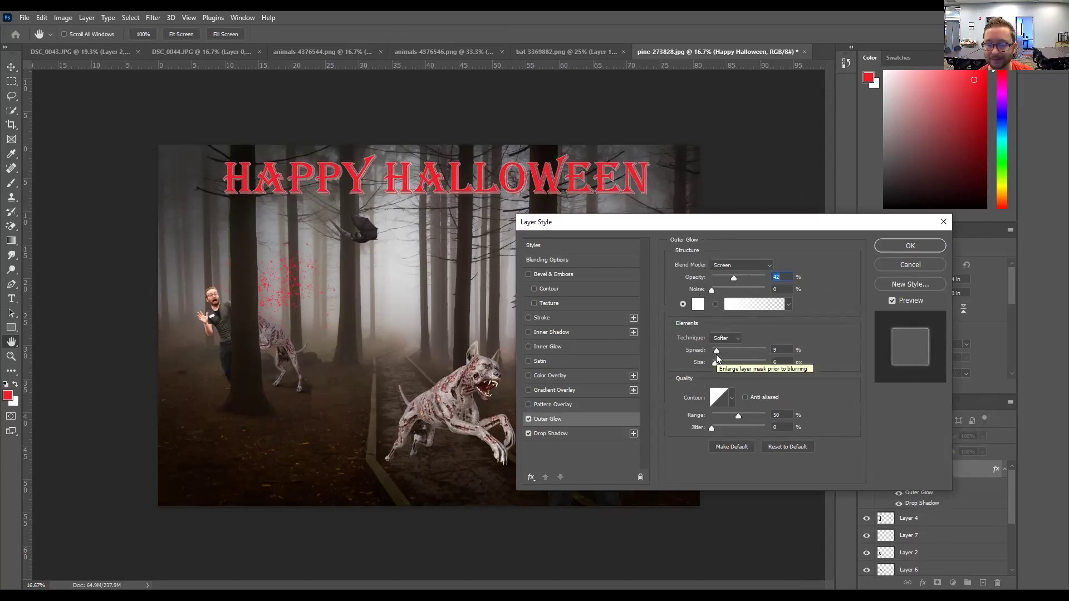
pyautogui.click(894, 242)
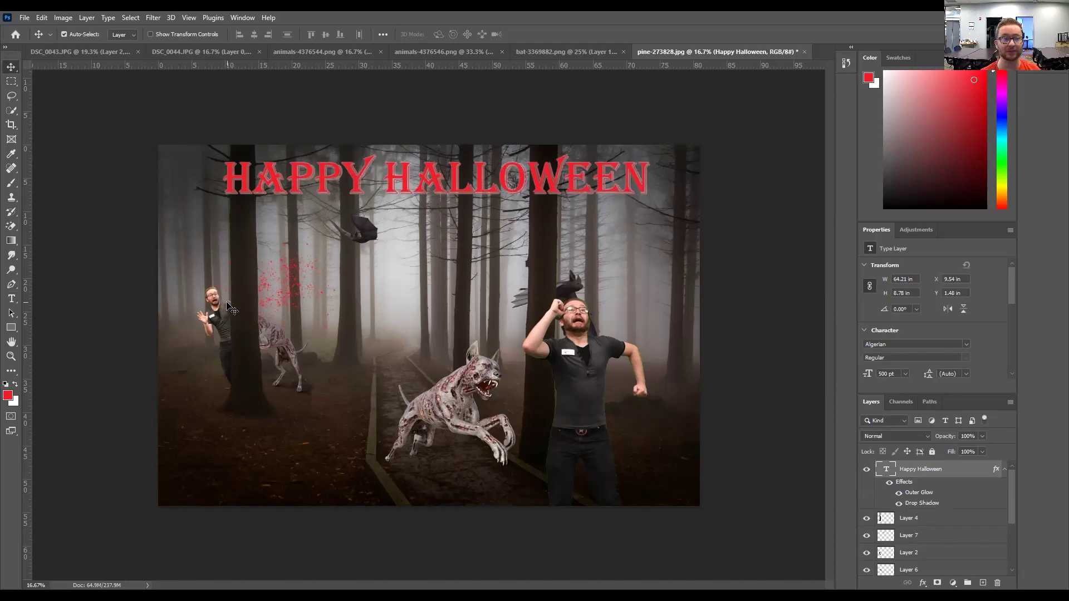
# Step: Examine the file formats available for saving a copy of the composite, and leave without saving
pyautogui.click(21, 20)
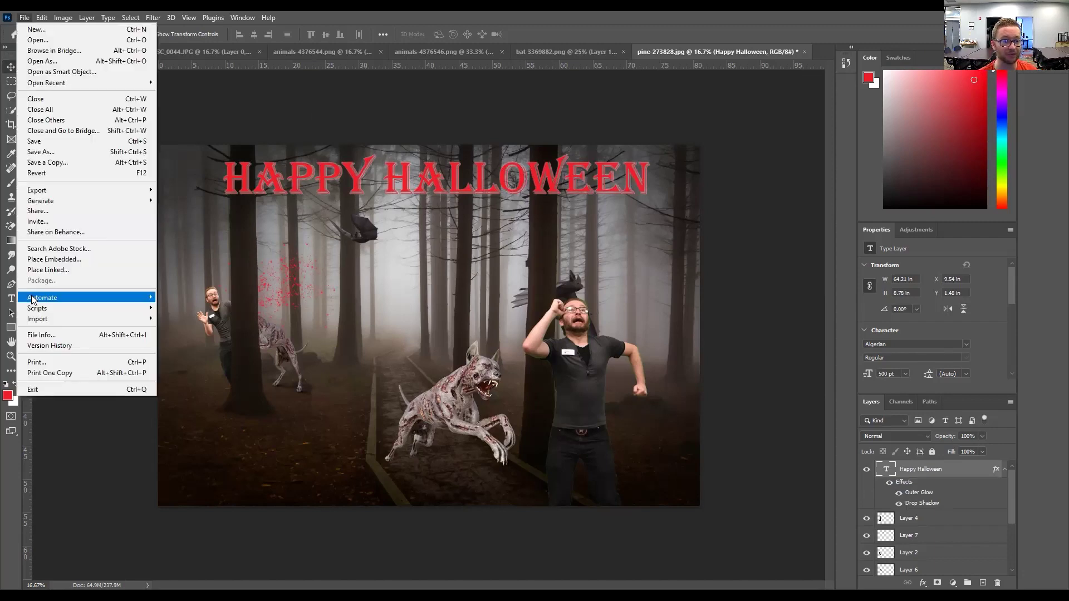
pyautogui.click(62, 166)
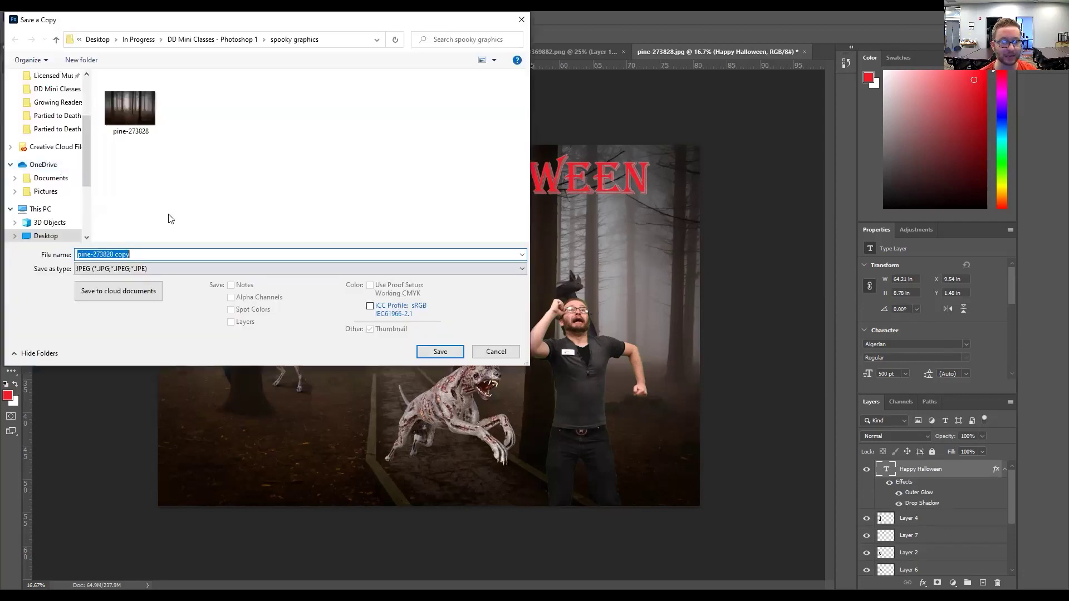
pyautogui.click(151, 269)
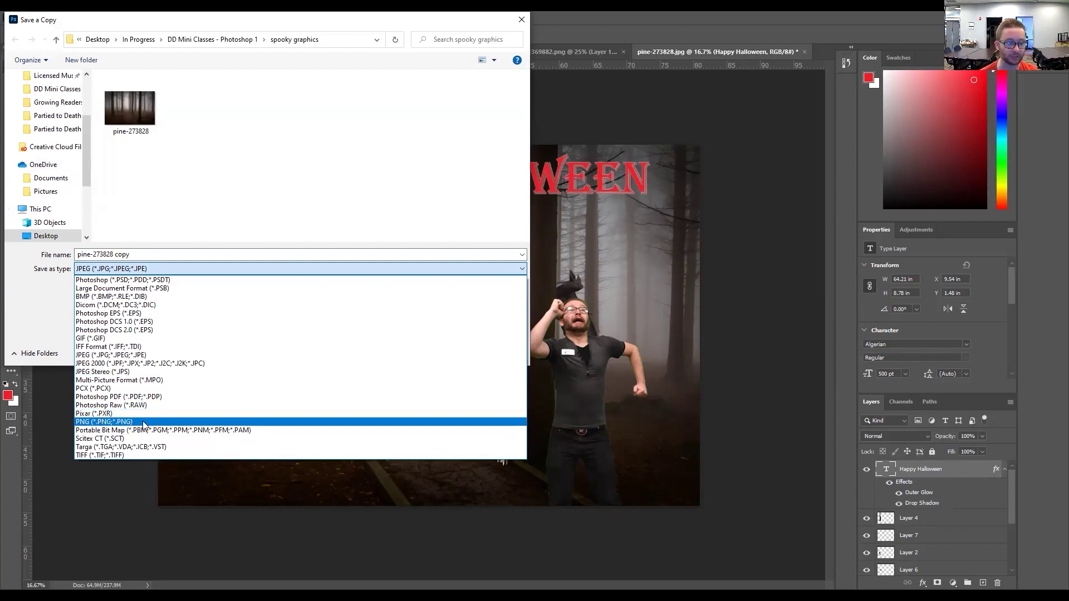
pyautogui.click(736, 254)
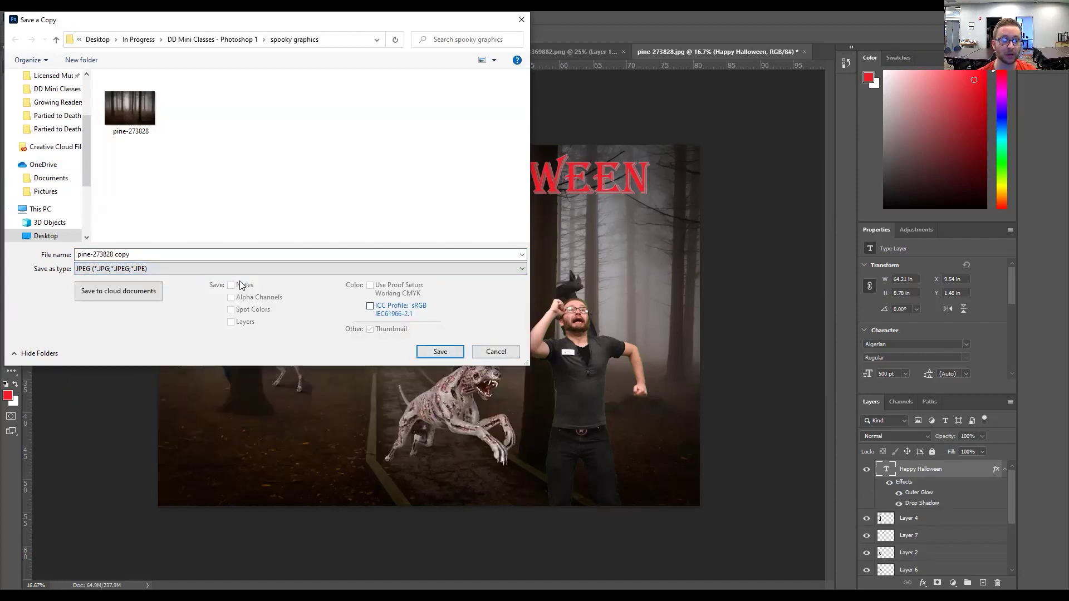
pyautogui.click(496, 352)
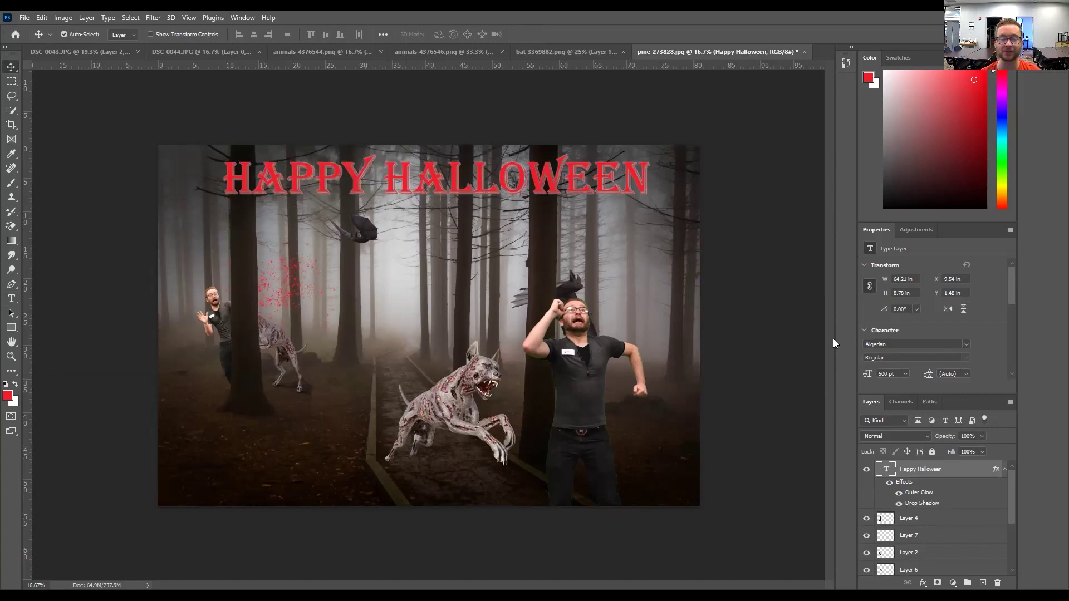